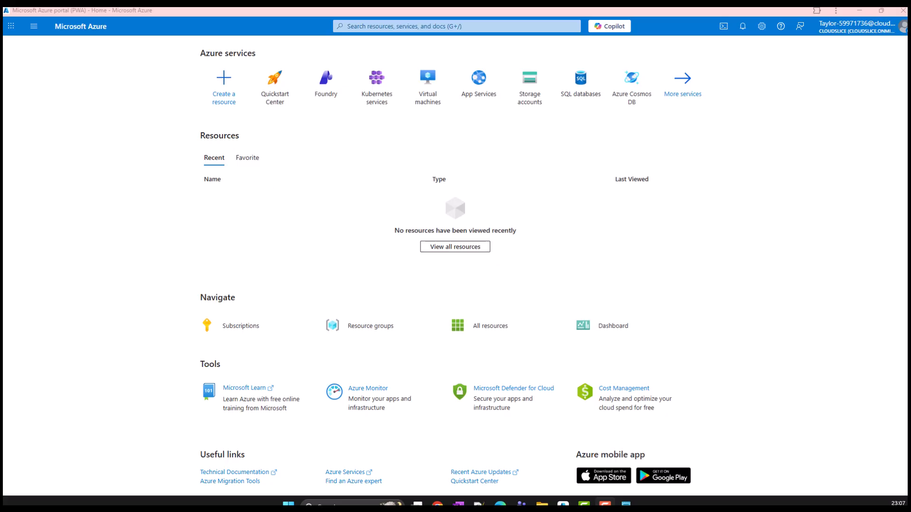
Switch to Notepad and list Service Bus, Logic apps and Storage account on separate lines with blank lines between them
click(626, 504)
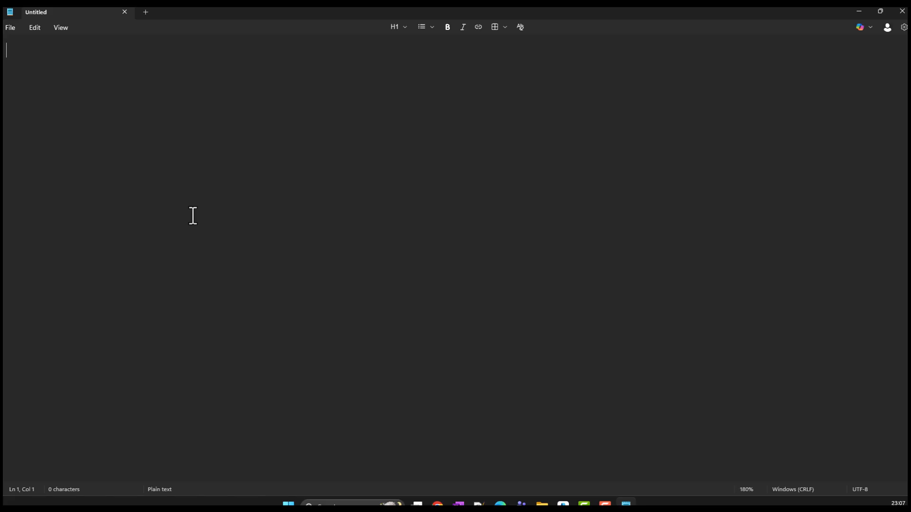
text(Service Bus)
key(Return)
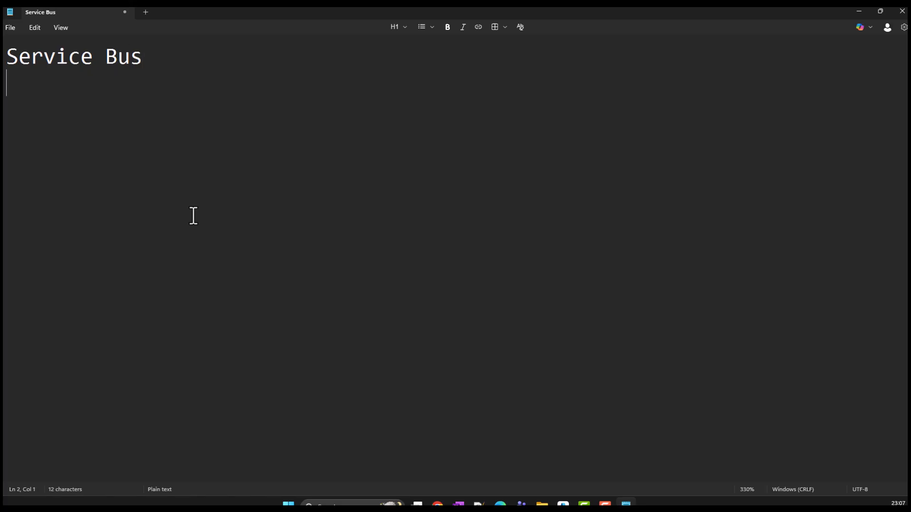
text(Logic apps)
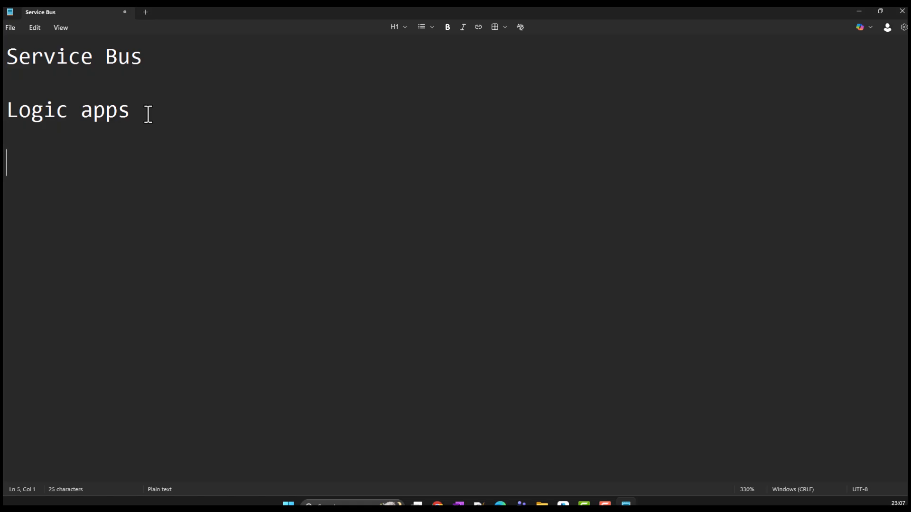
text(Storage account)
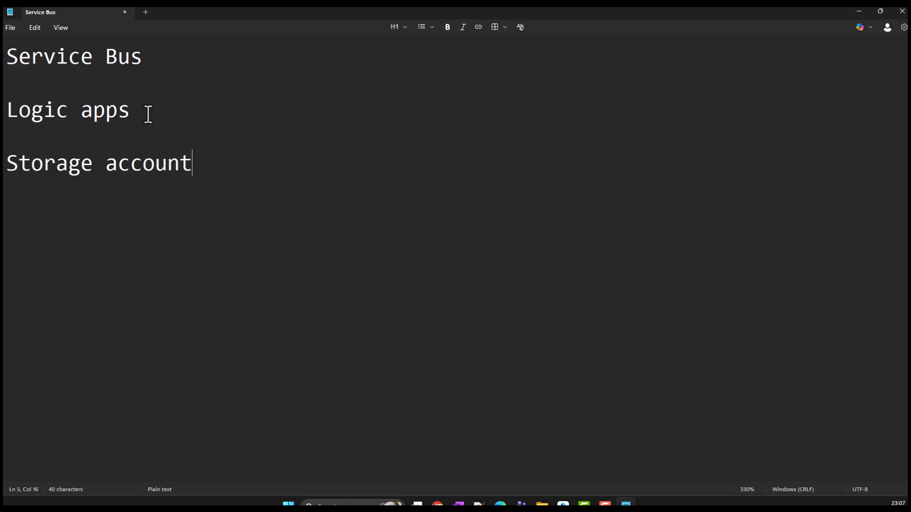
Add Queue on the line beneath Service Bus, highlight the Logic apps and Storage account entries, and return to the Azure portal
click(91, 76)
text(Queue)
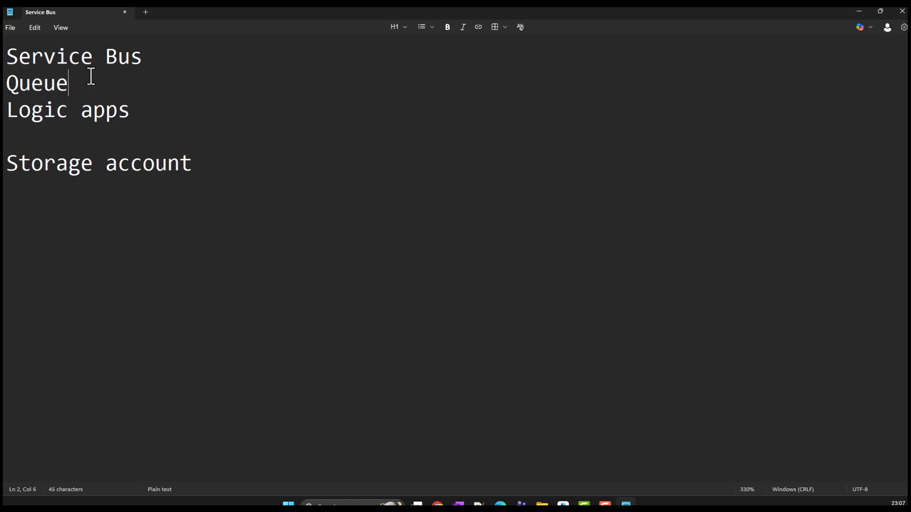
drag(136, 111, 30, 114)
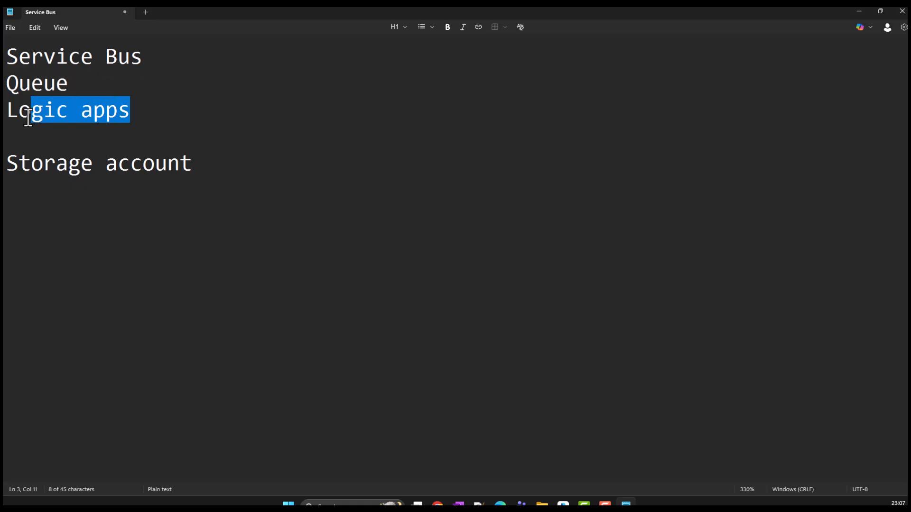
drag(212, 171, 69, 164)
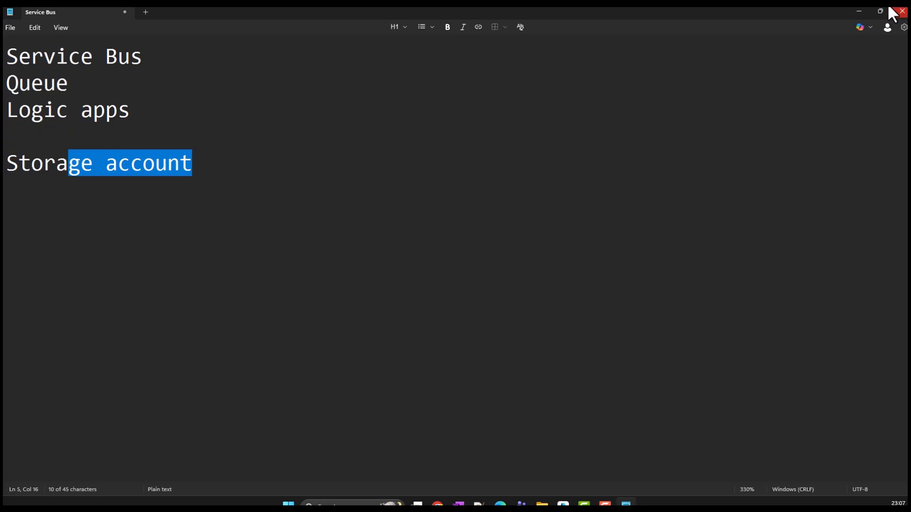
click(860, 10)
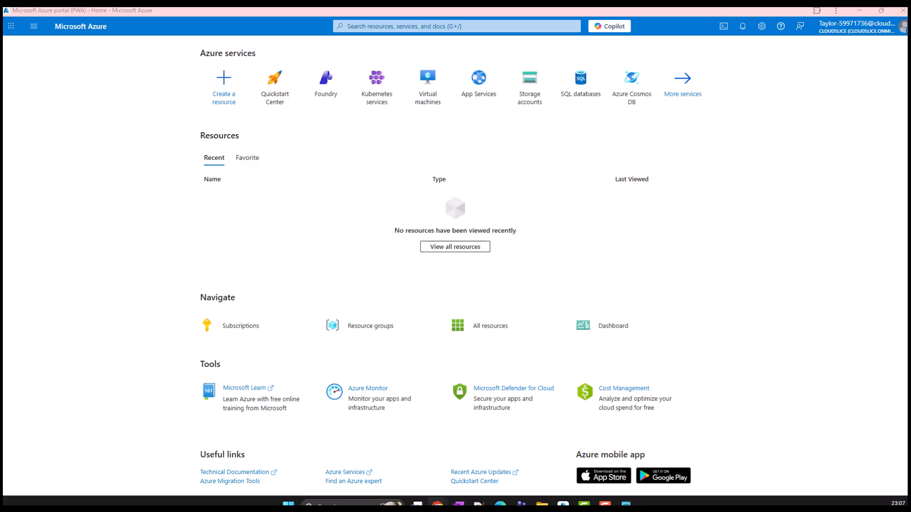
Search the portal for service bus, open the Service Bus service and start creating a namespace
click(415, 25)
text(service bus)
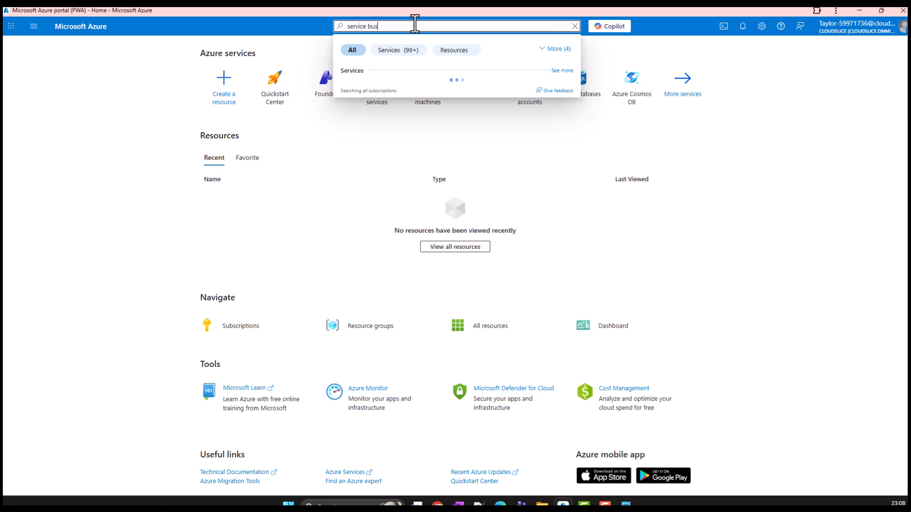
click(373, 89)
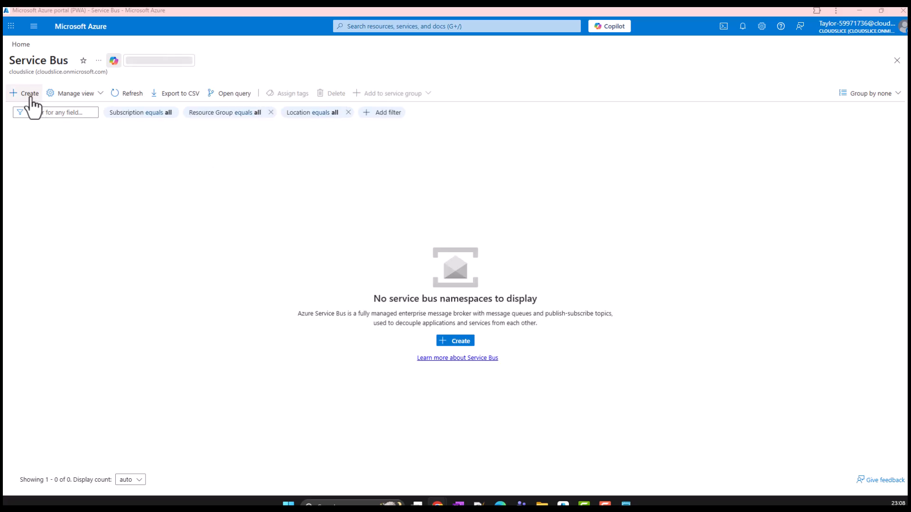
click(30, 97)
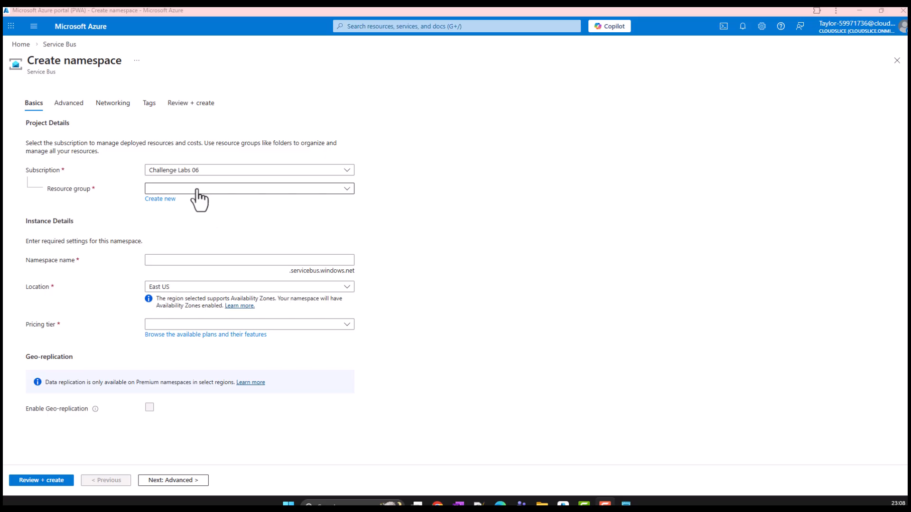
Configure the namespace with resource group corp-datalod59971736, name sb59971736 and the Basic pricing tier
click(199, 189)
click(189, 222)
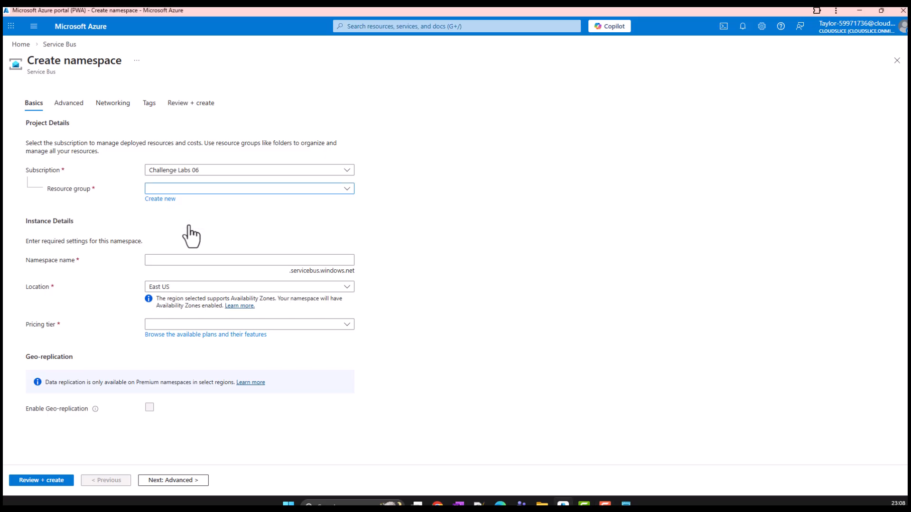
click(175, 258)
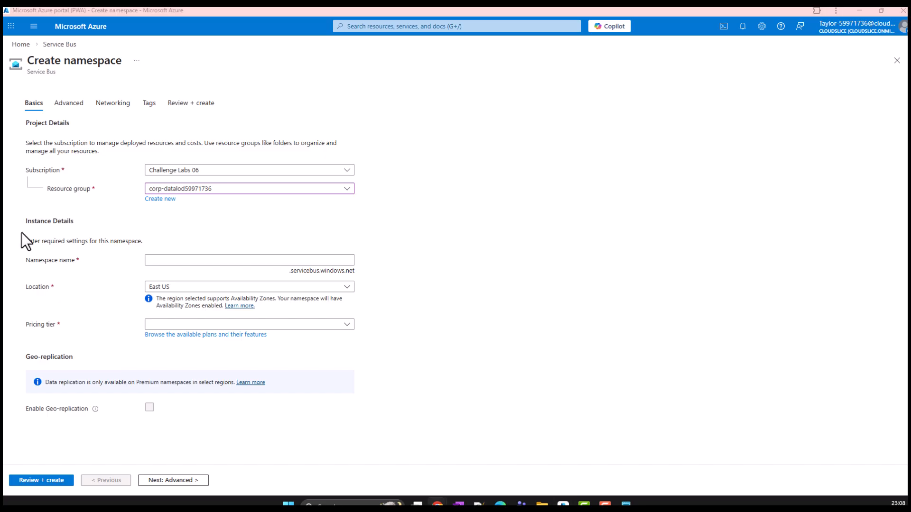
text(sb59971736)
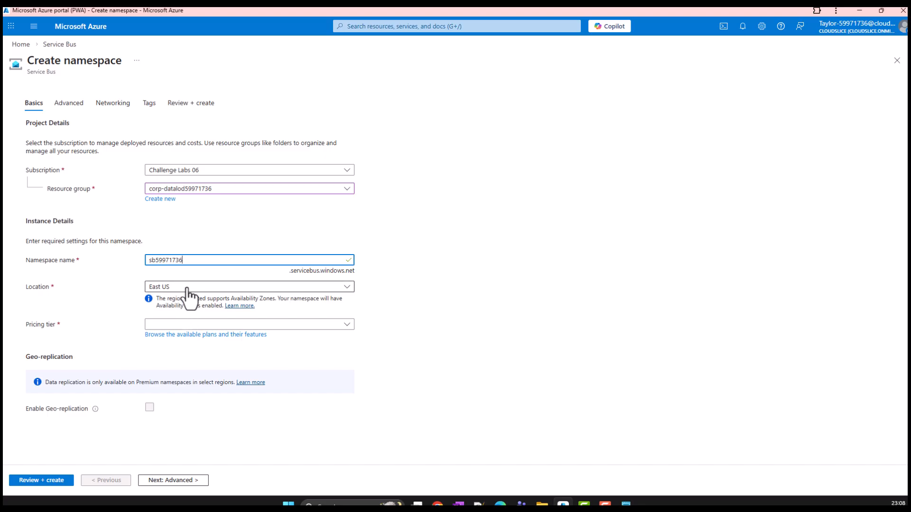
click(183, 326)
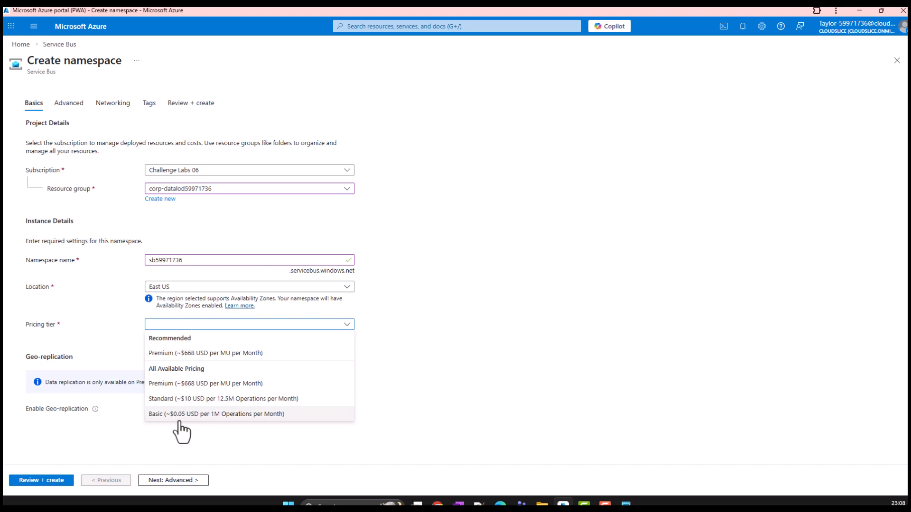
click(240, 418)
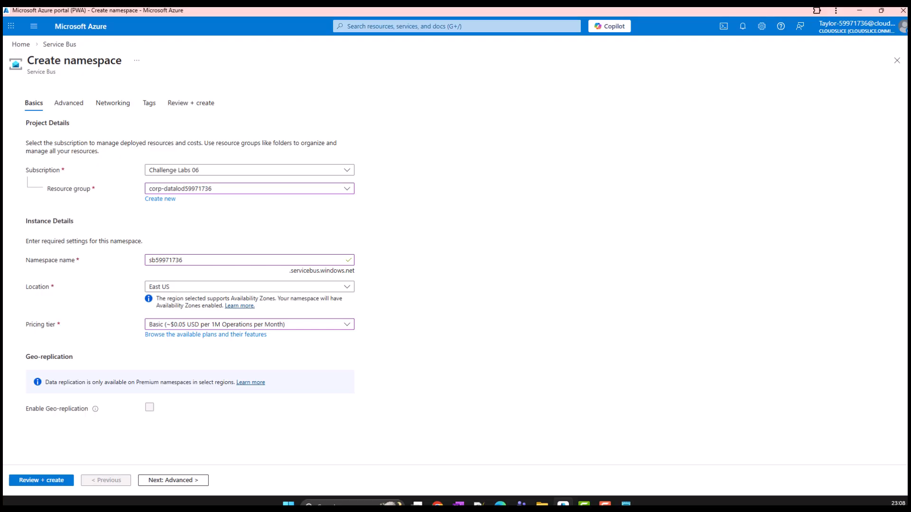
Review and create the Service Bus namespace, and open the deployed resource
click(51, 479)
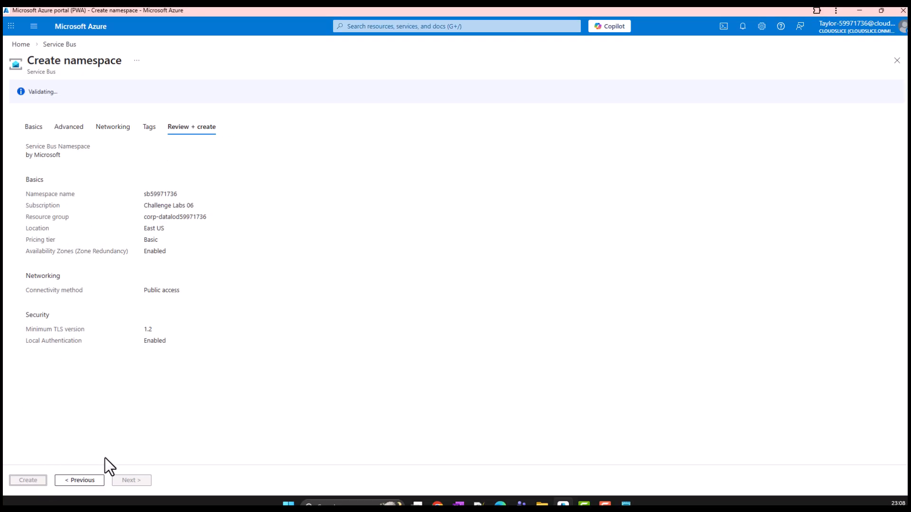
click(33, 482)
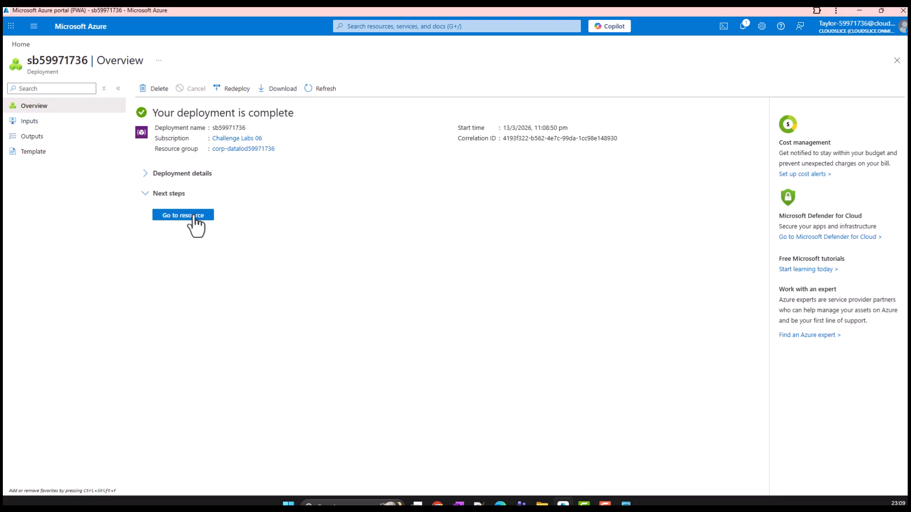
click(194, 217)
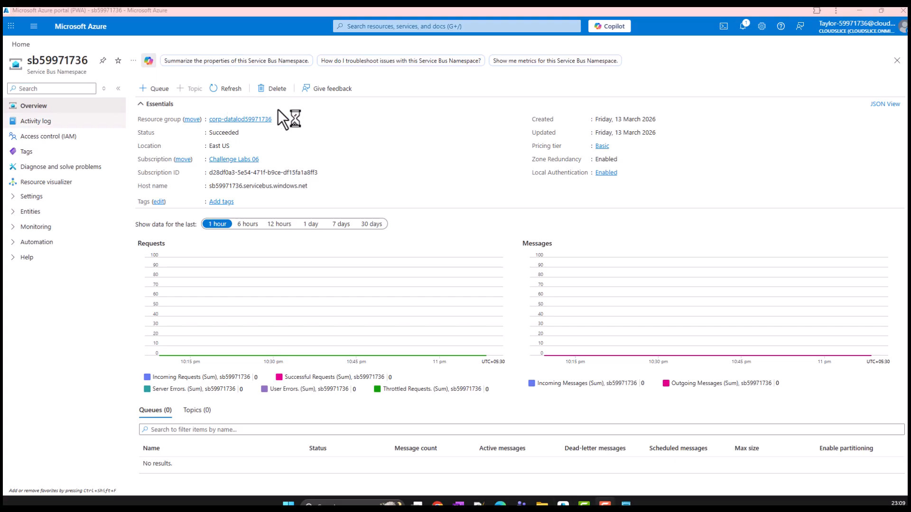
Start a new queue in the namespace, name it messages and set its max delivery count to 20
click(156, 91)
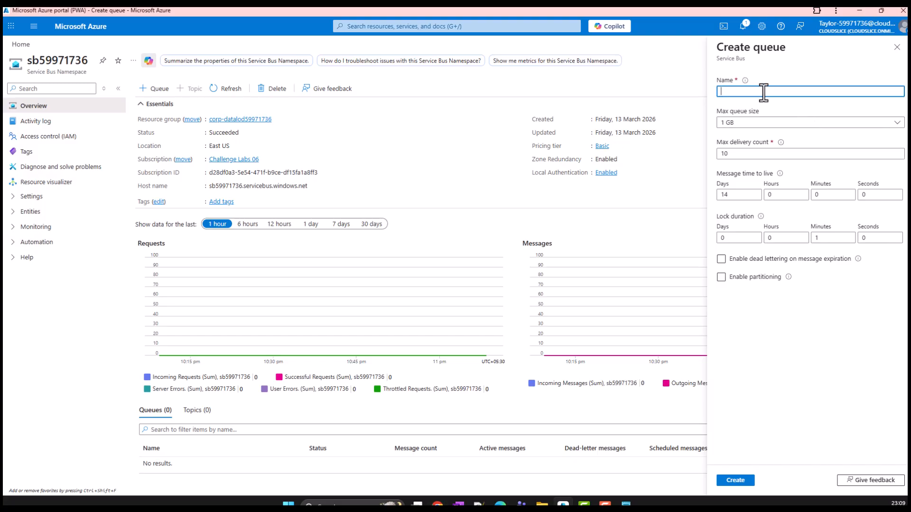
text(messages)
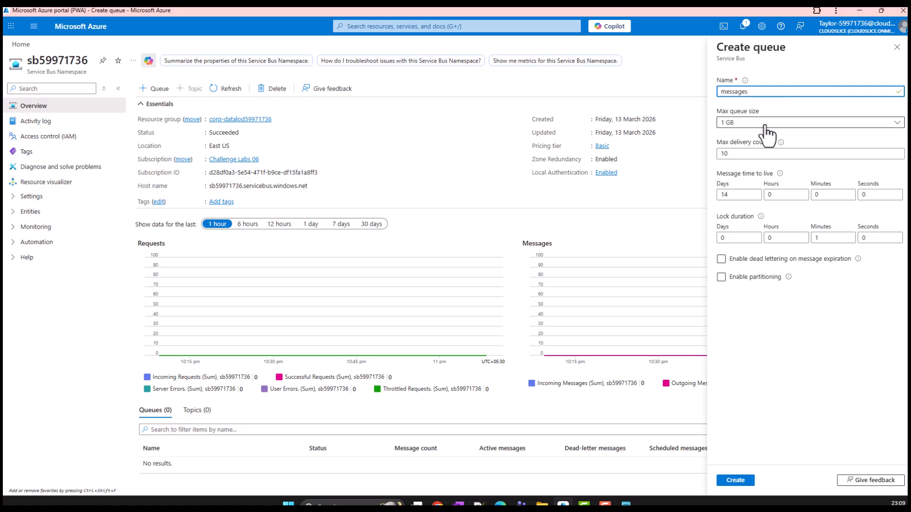
click(748, 154)
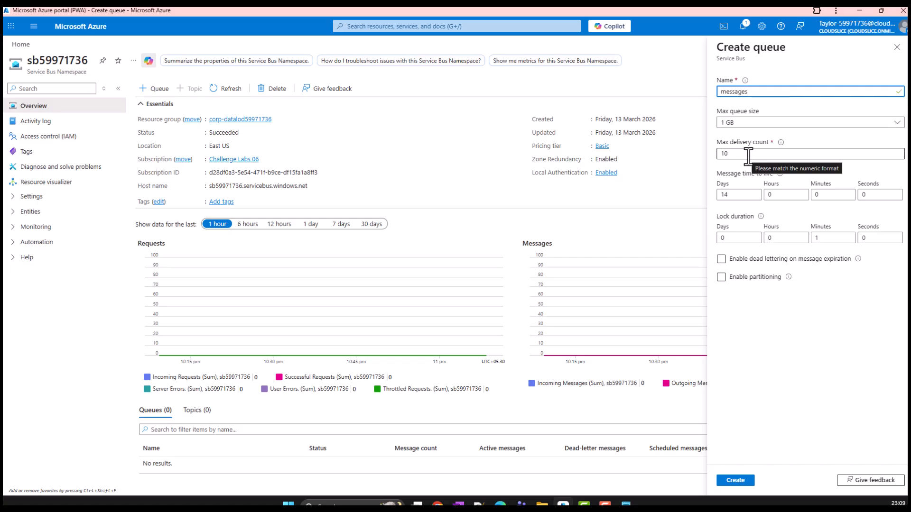
drag(749, 155, 722, 156)
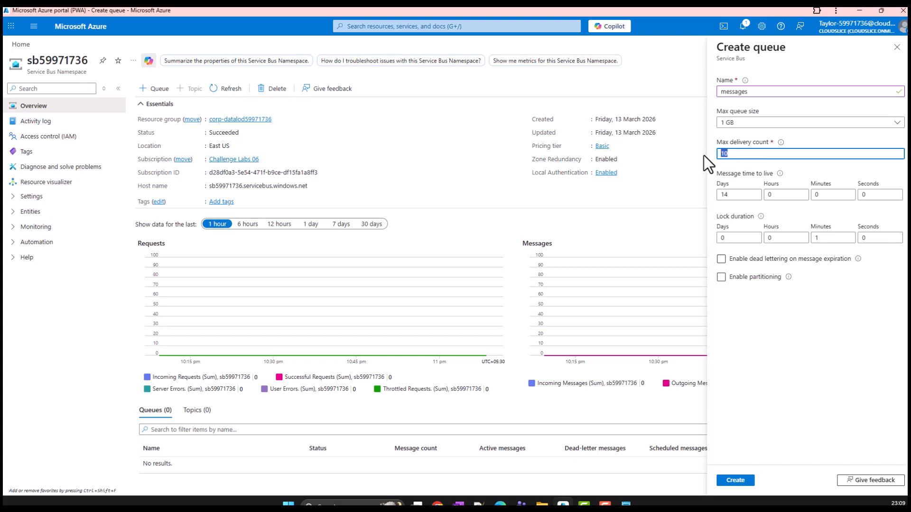
text(20)
click(748, 276)
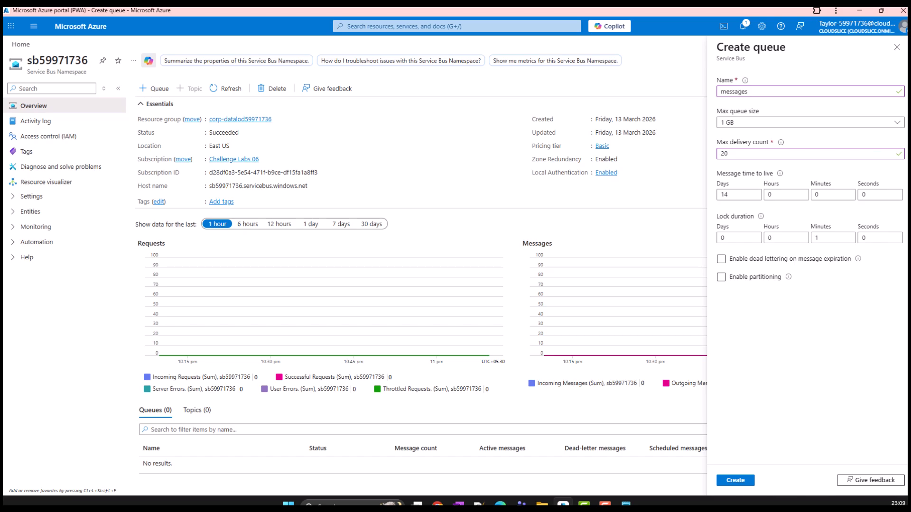
Set the message time to live to 7 days, enable dead lettering on expiration and partitioning, and create the queue
click(733, 196)
text(7)
click(730, 247)
click(721, 260)
click(722, 278)
click(738, 482)
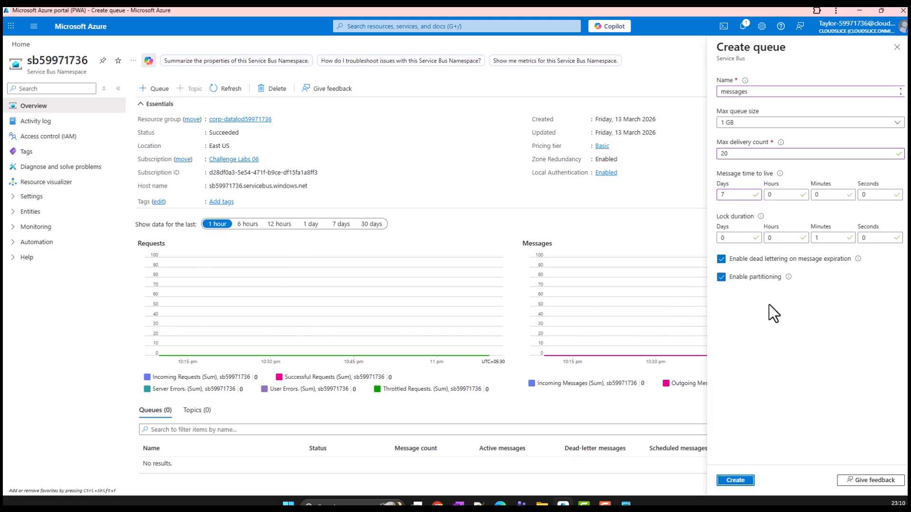
click(739, 482)
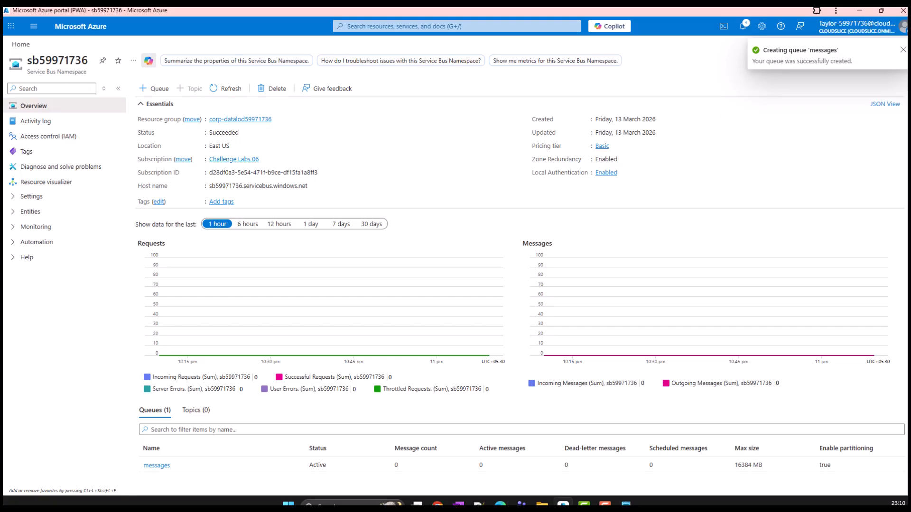
Open the messages queue from the namespace's queue list to examine its overview, and return to the list
click(13, 212)
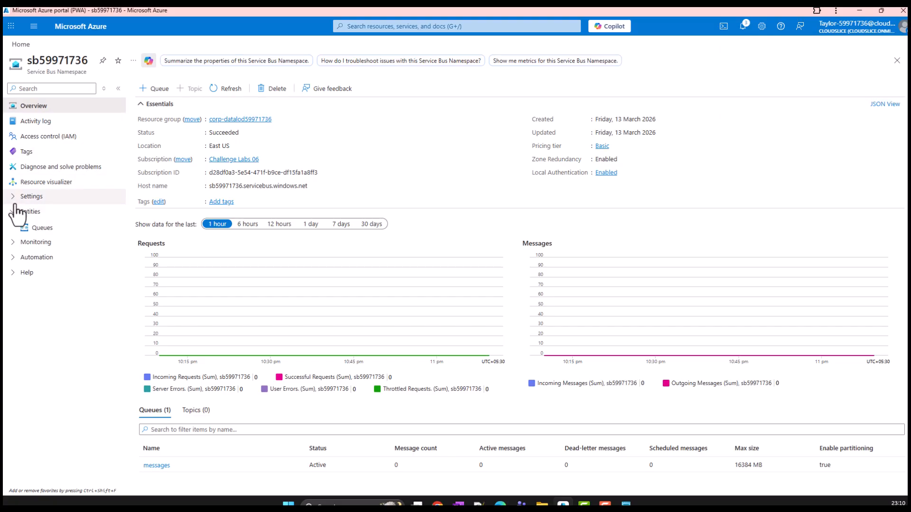
click(30, 228)
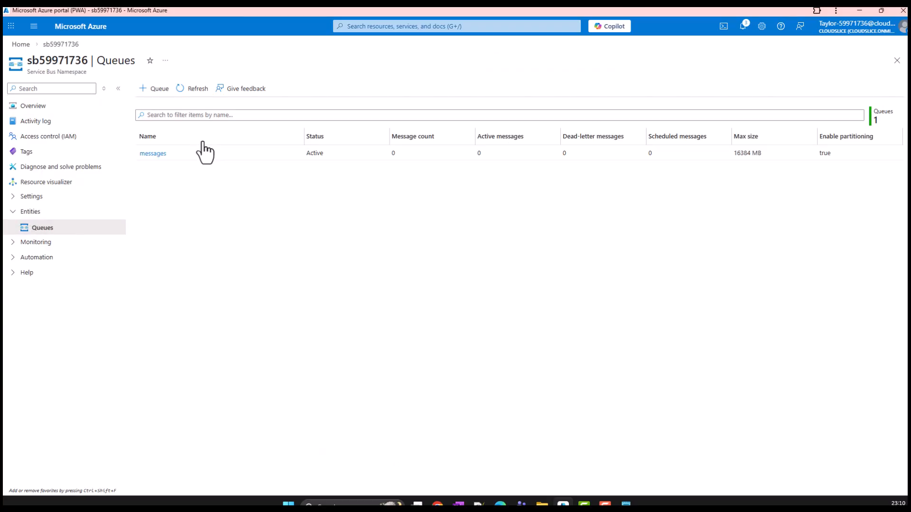
click(153, 154)
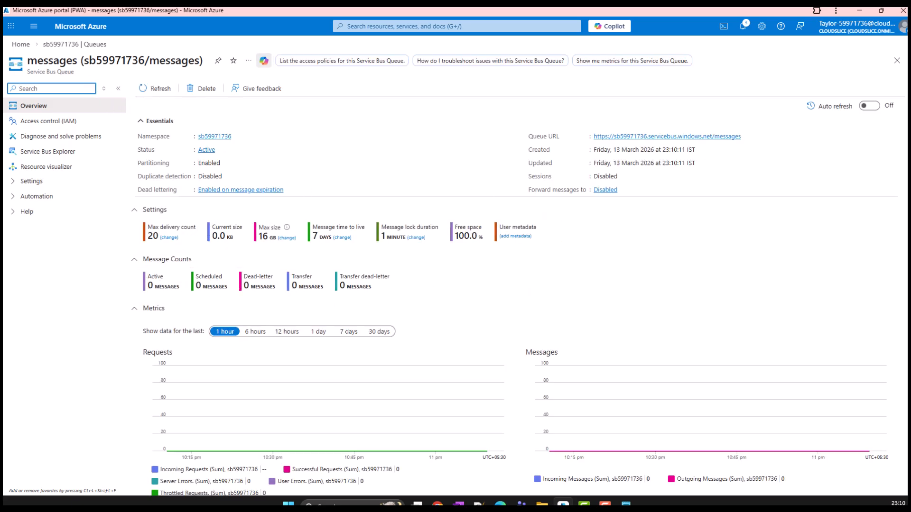
click(895, 60)
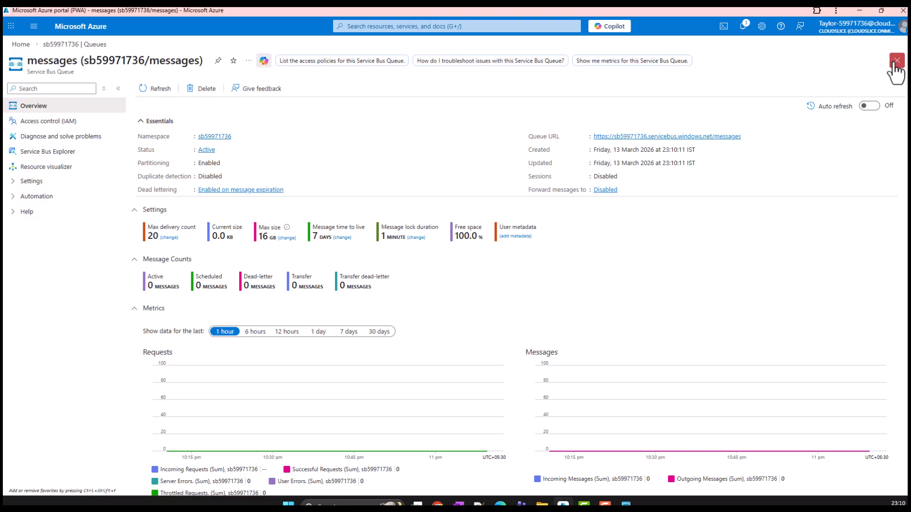
Switch to Notepad, review the Service Bus, Queue and Logic apps entries, and return to the Azure portal
click(628, 502)
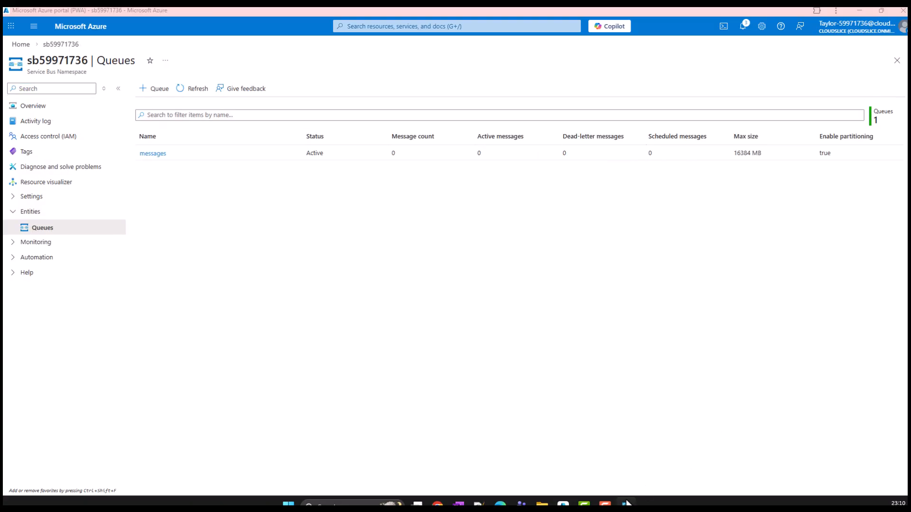
drag(157, 61, 9, 58)
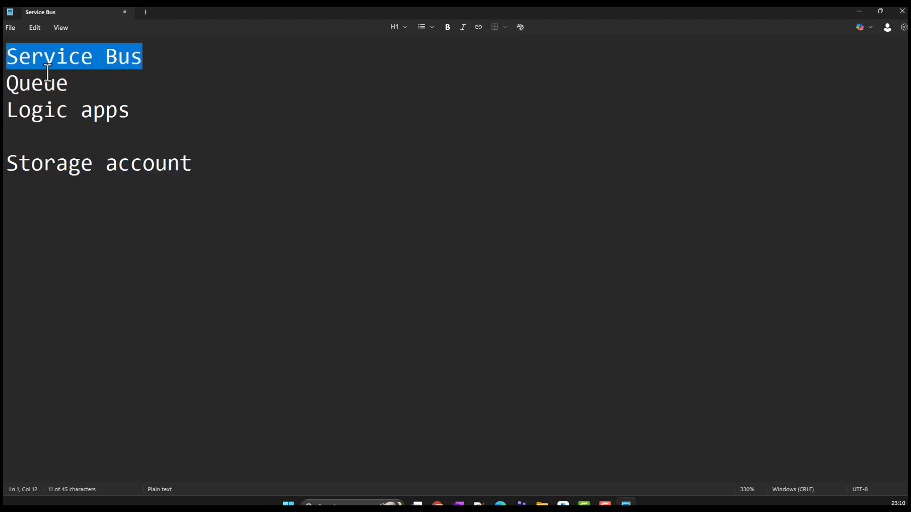
double_click(80, 87)
click(81, 85)
key(ctrl+shift+Home)
drag(142, 112, 5, 110)
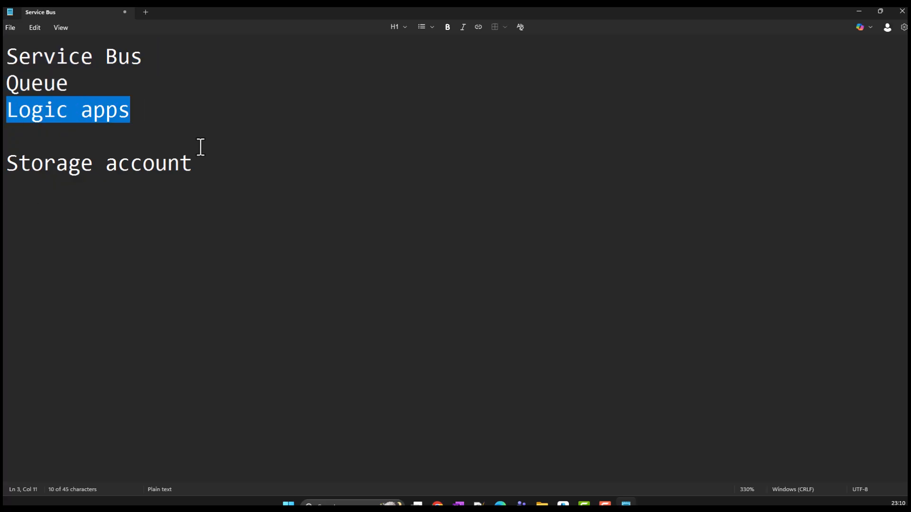
click(859, 11)
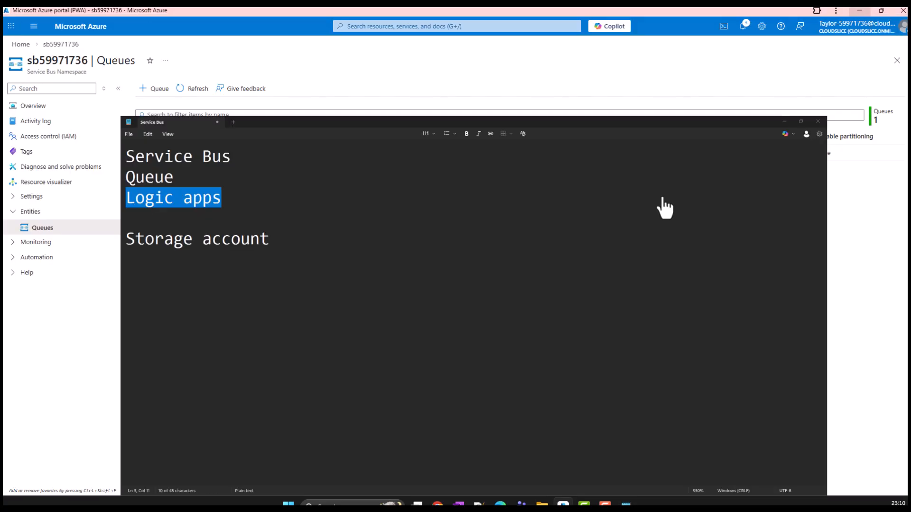
Open the RootManageSharedAccessKey policy in the namespace's shared access policies and copy its primary key
click(437, 504)
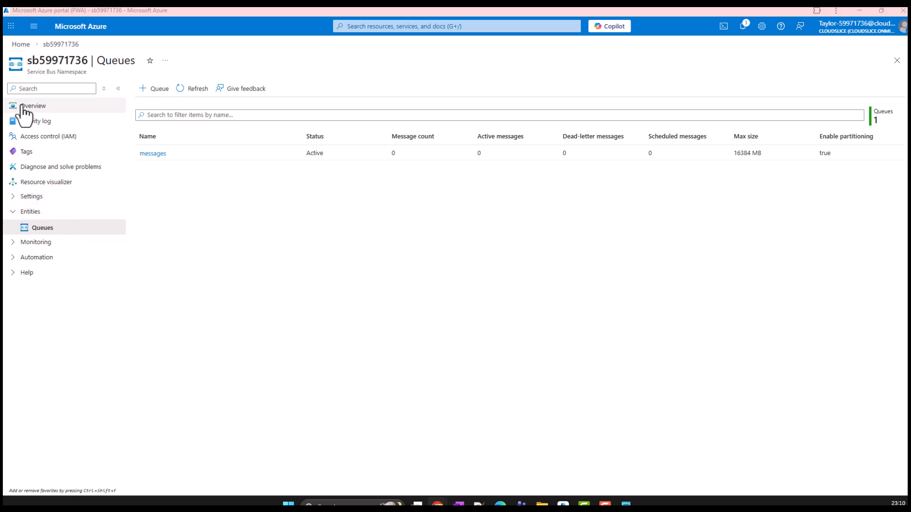
click(13, 198)
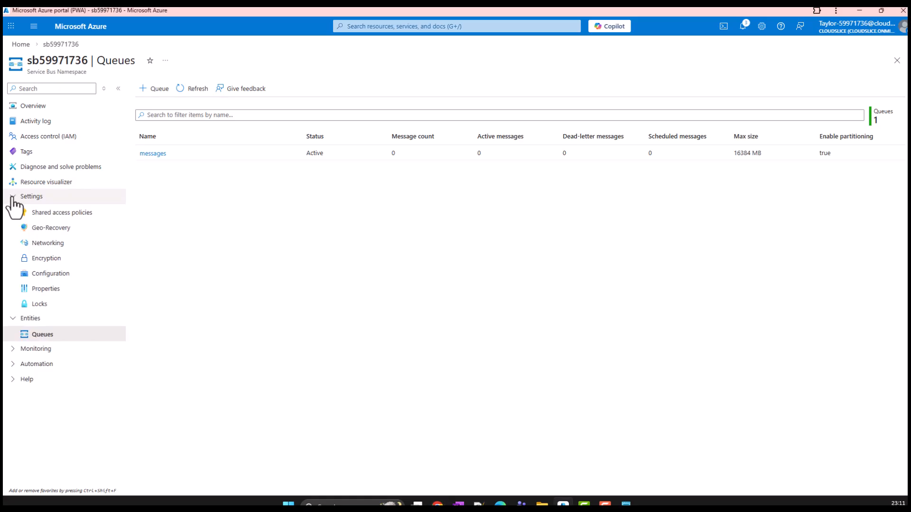
click(64, 213)
click(187, 143)
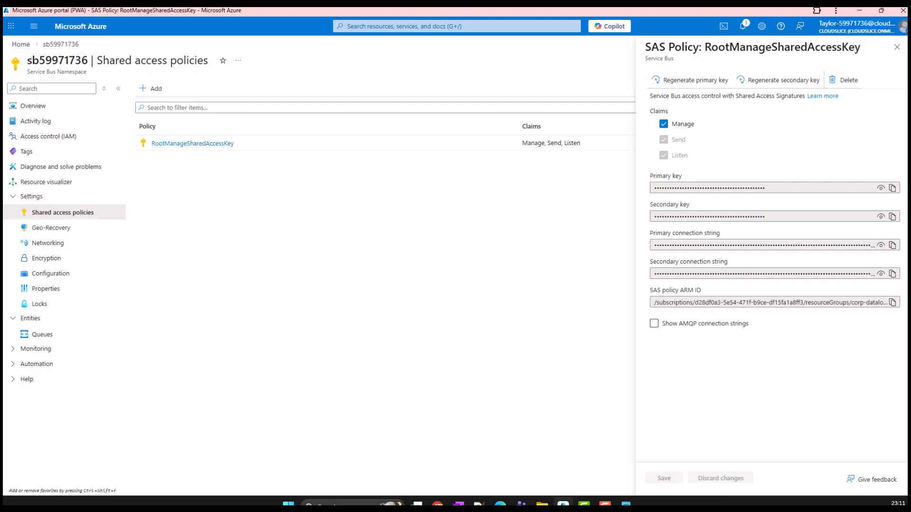
click(893, 188)
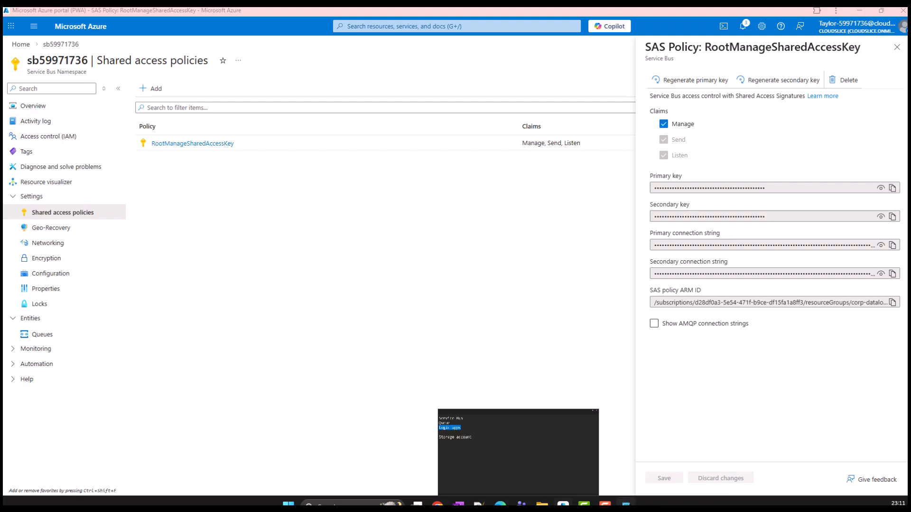
Switch to Notepad and paste the copied Service Bus primary key into a new tab beside the notes
click(626, 504)
drag(235, 9, 0, 195)
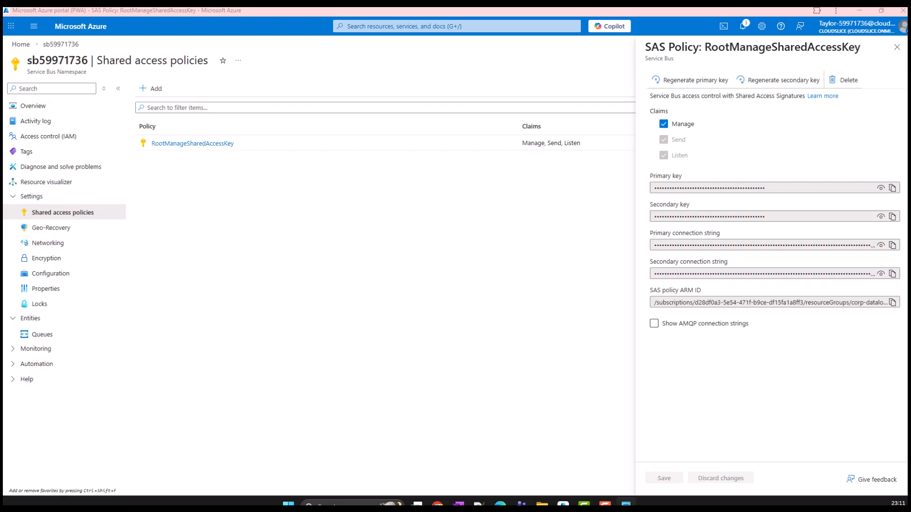
drag(0, 195, 586, 169)
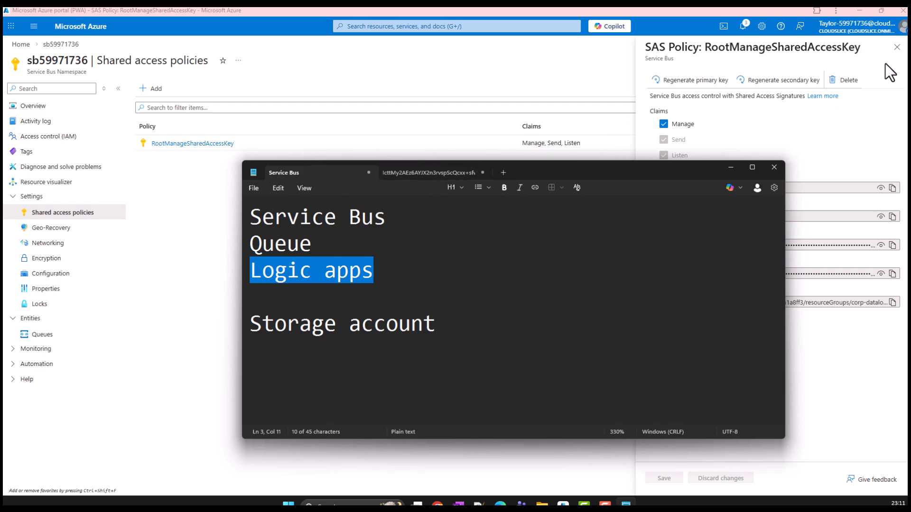
Close the policy details and start creating a storage account from the Azure portal's home page
click(897, 47)
click(21, 44)
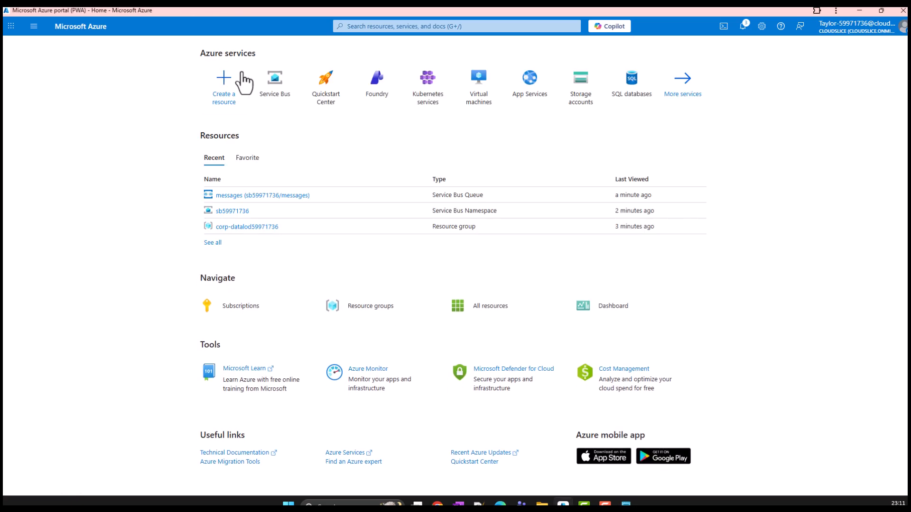
click(579, 93)
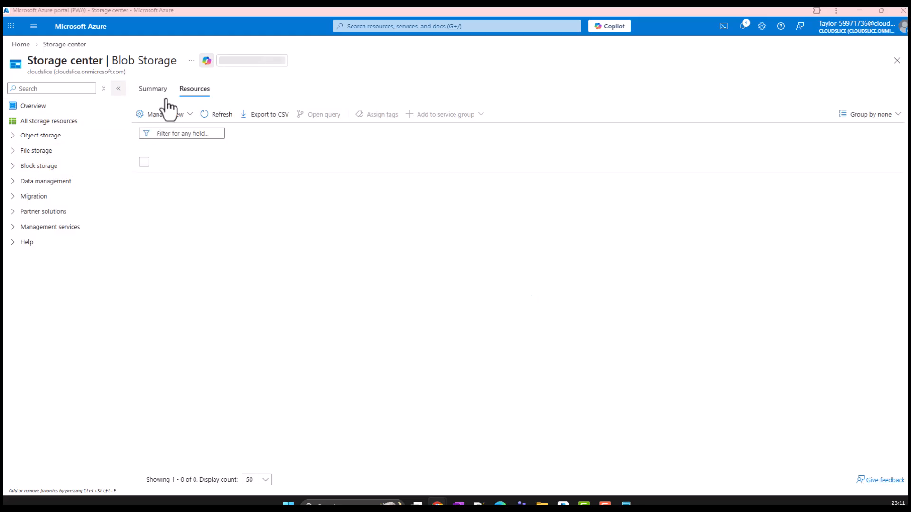
click(159, 115)
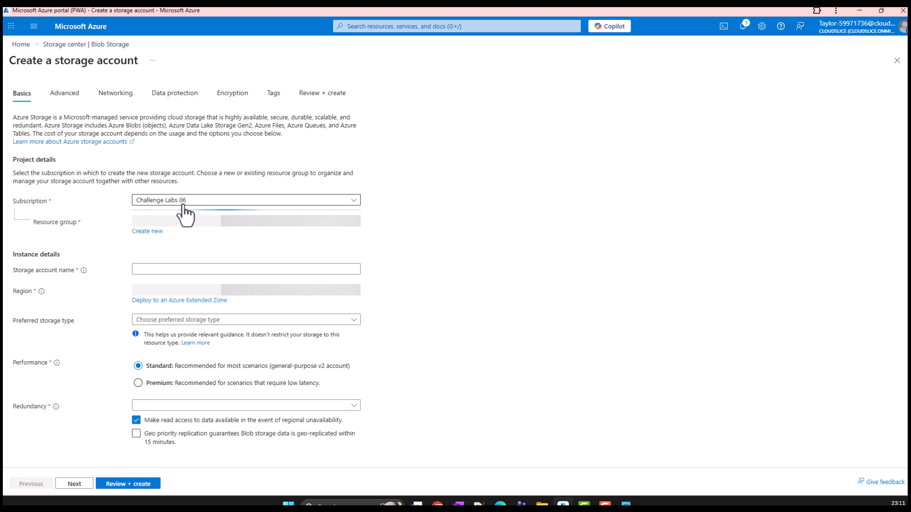
Name the storage account sa59971736 and set its redundancy to Locally-redundant storage (LRS)
click(160, 269)
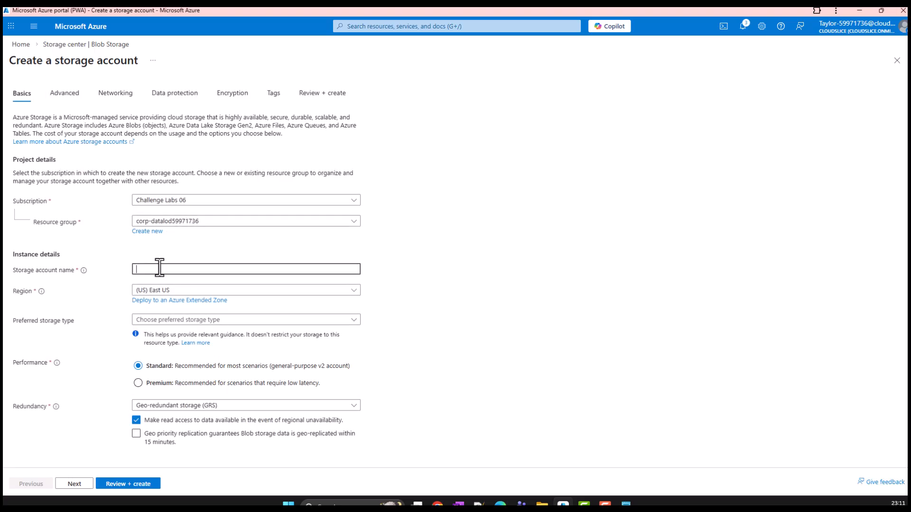
key(alt+Tab)
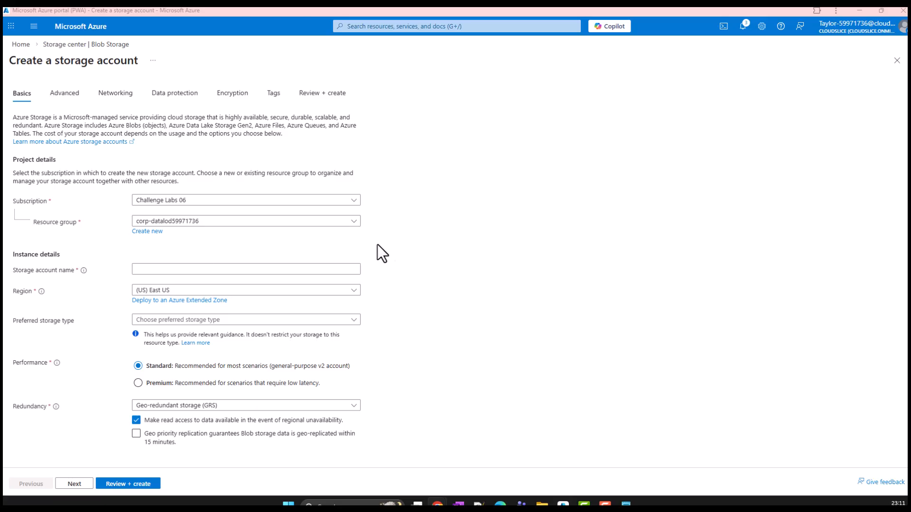
click(206, 269)
key(ctrl+v)
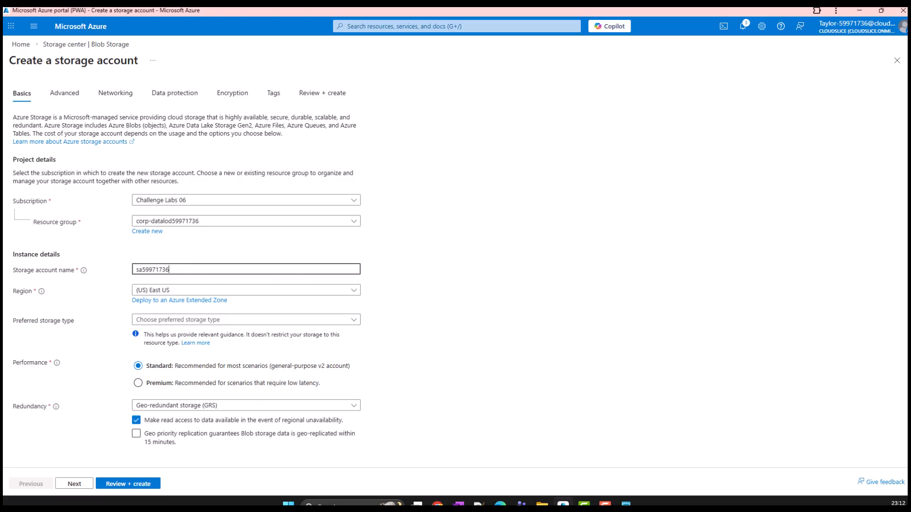
key(alt+Tab)
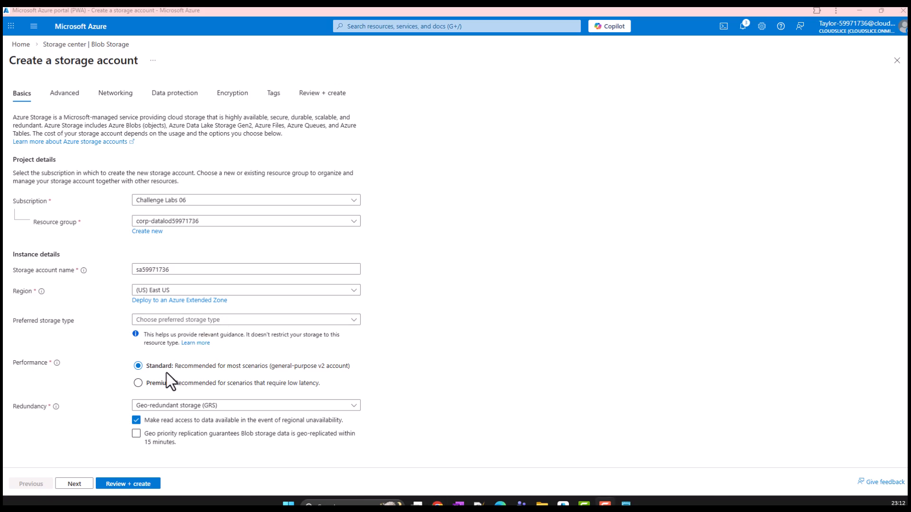
click(174, 406)
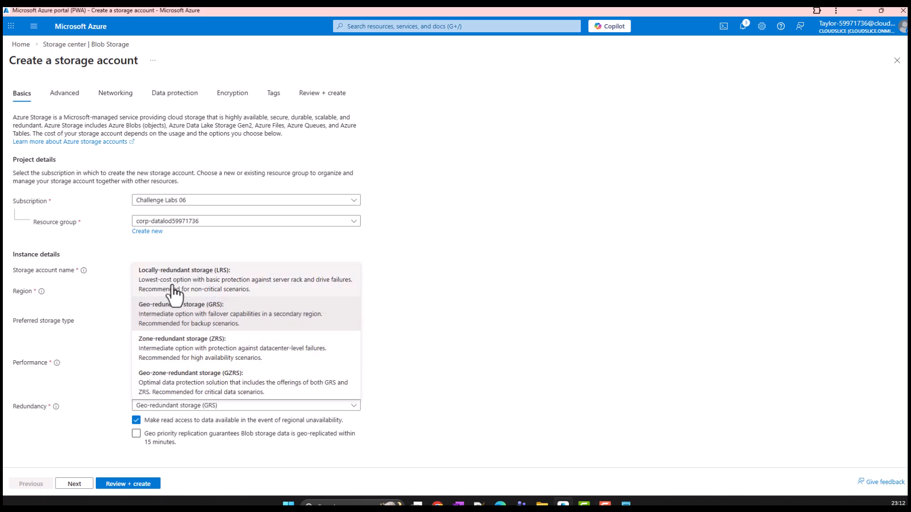
click(174, 287)
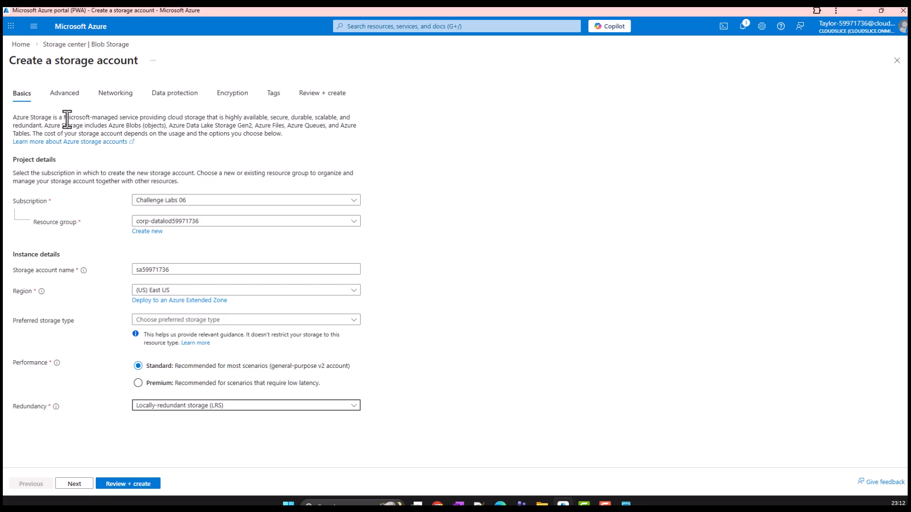
Review the storage account's advanced settings, keep the defaults, and create the account
click(63, 97)
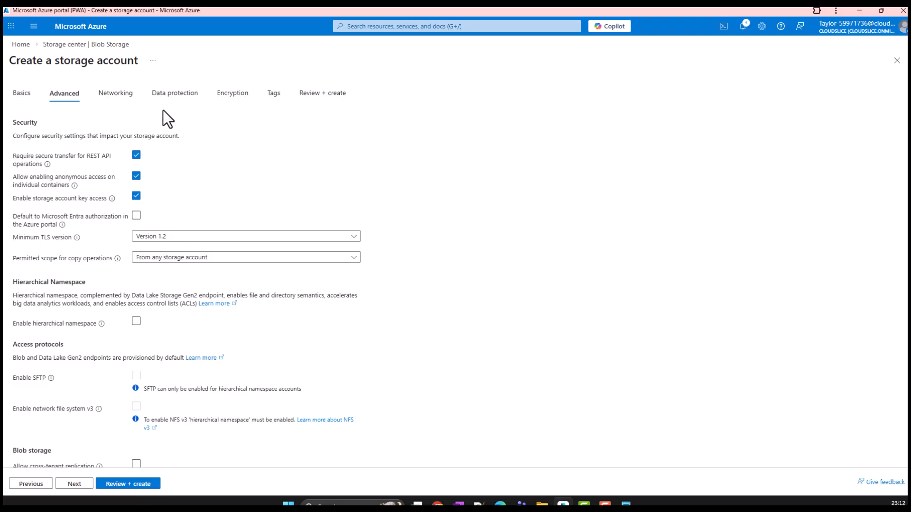
scroll(168, 309, down, 3)
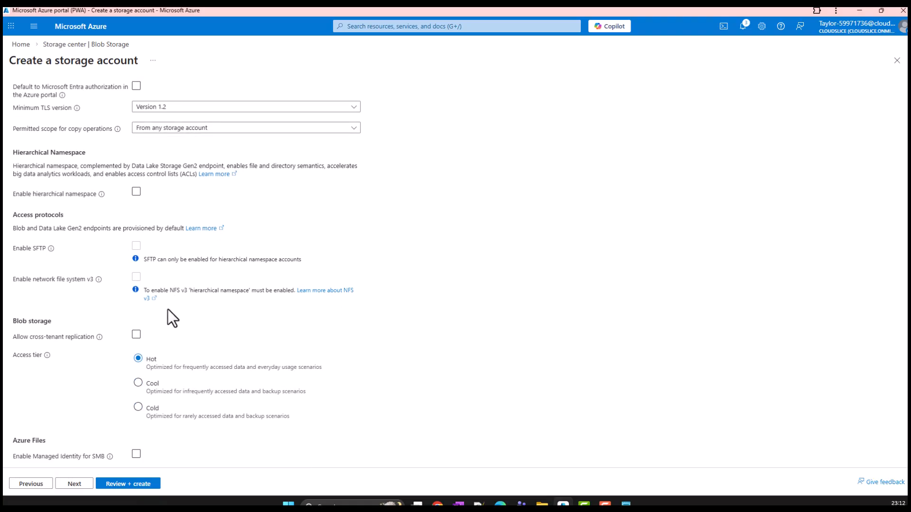
scroll(315, 323, up, 2)
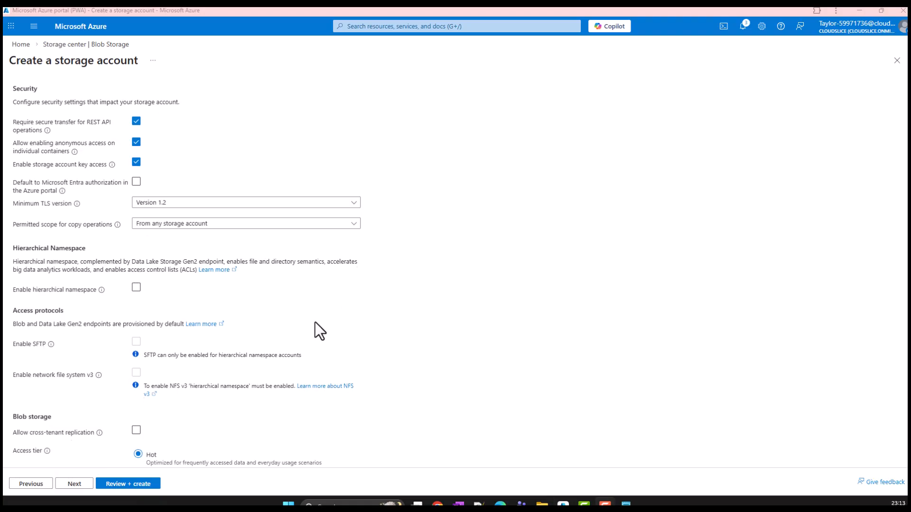
scroll(316, 323, down, 3)
click(149, 478)
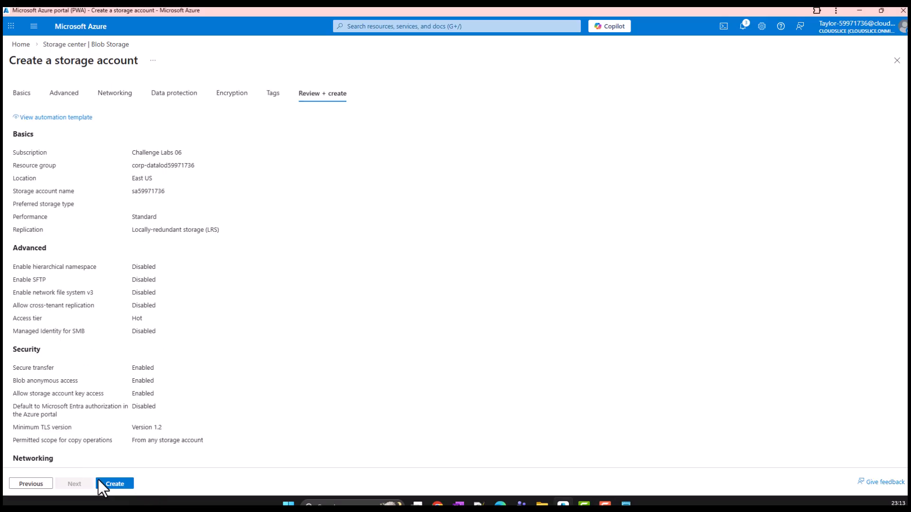
click(123, 486)
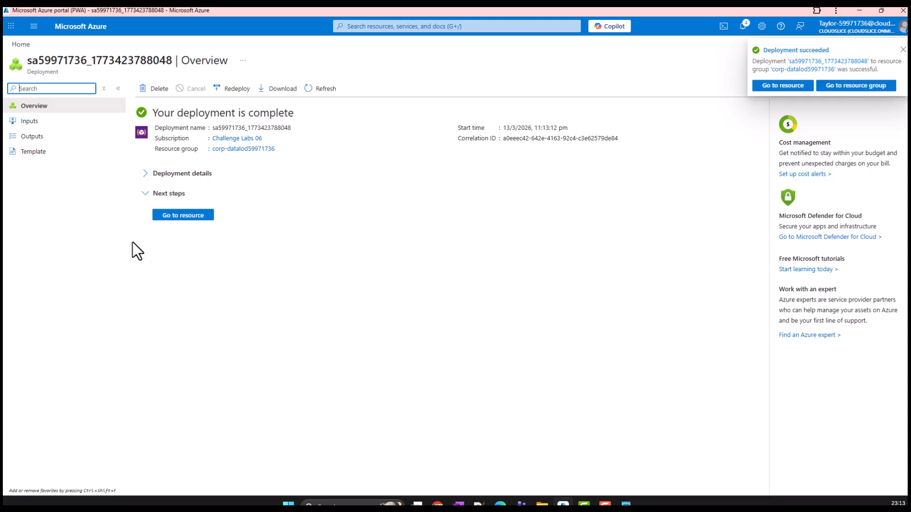
Open the deployed storage account and create a container named messageoutput with Blob (anonymous read access for blobs only)
click(176, 217)
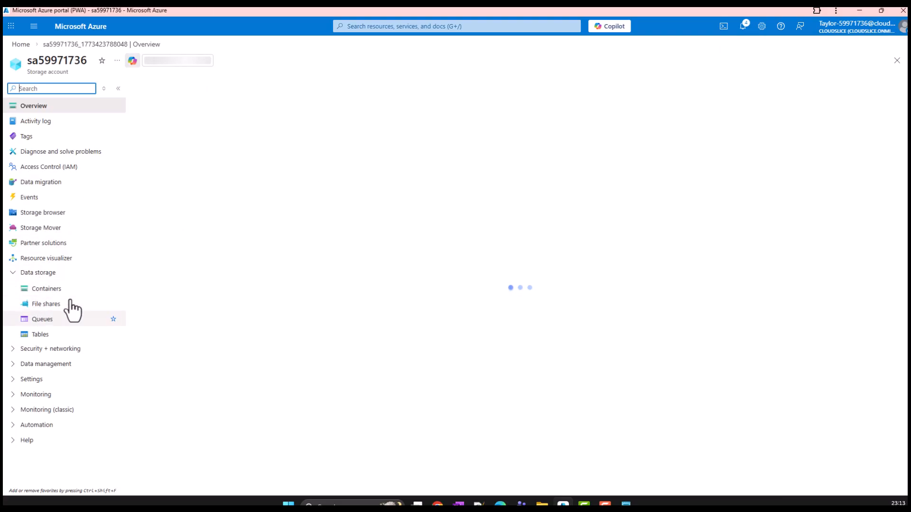
click(57, 290)
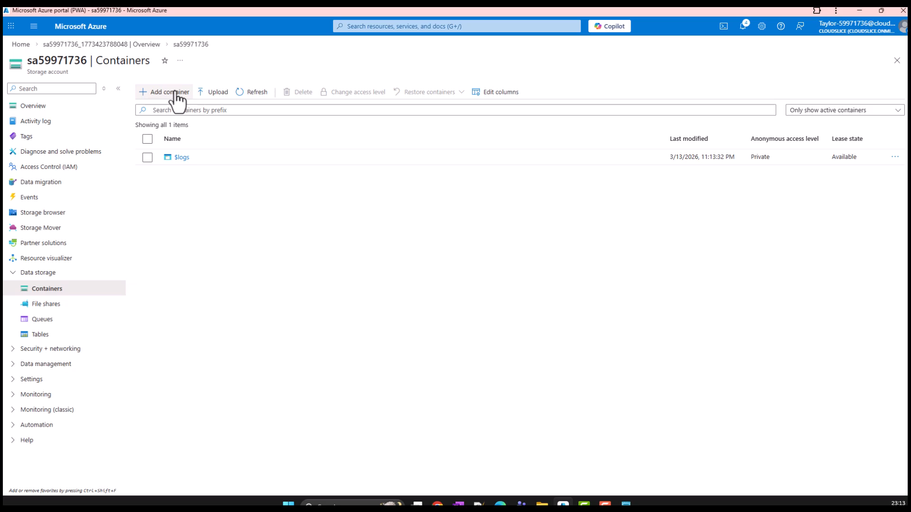
click(171, 92)
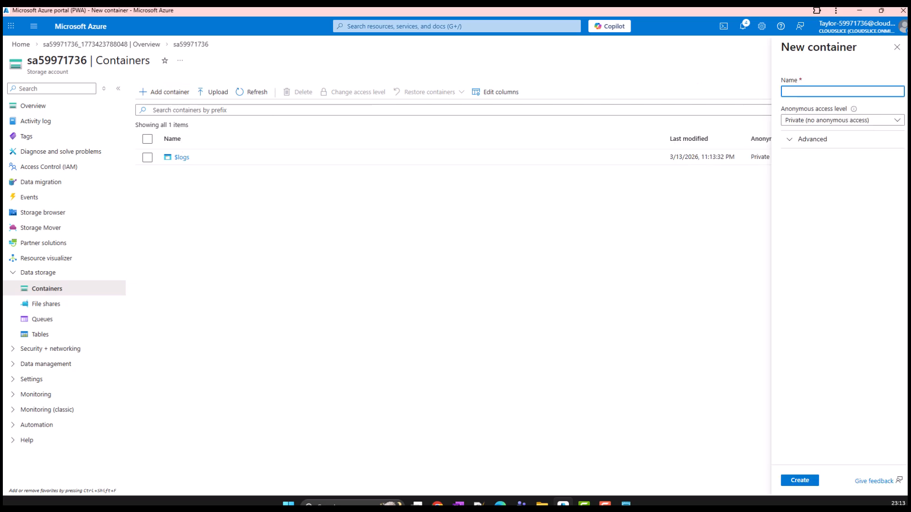
click(811, 93)
text(messageoutput)
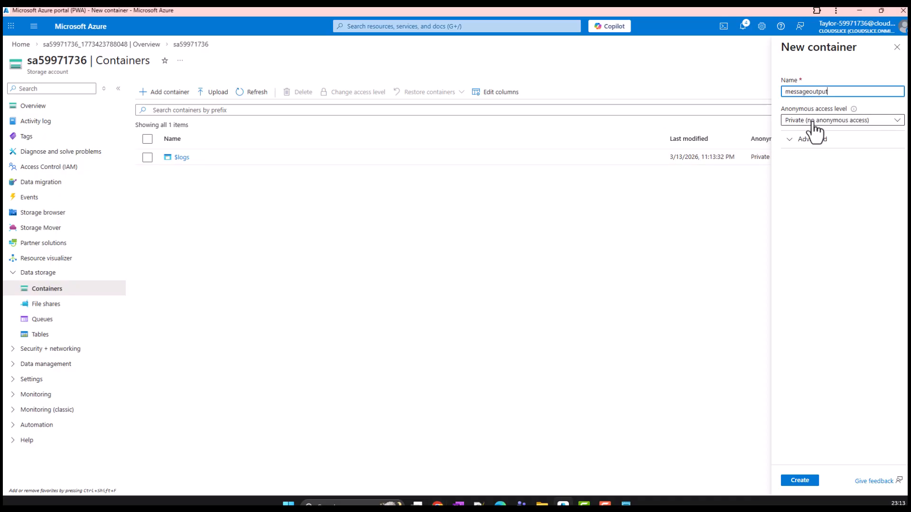
click(813, 120)
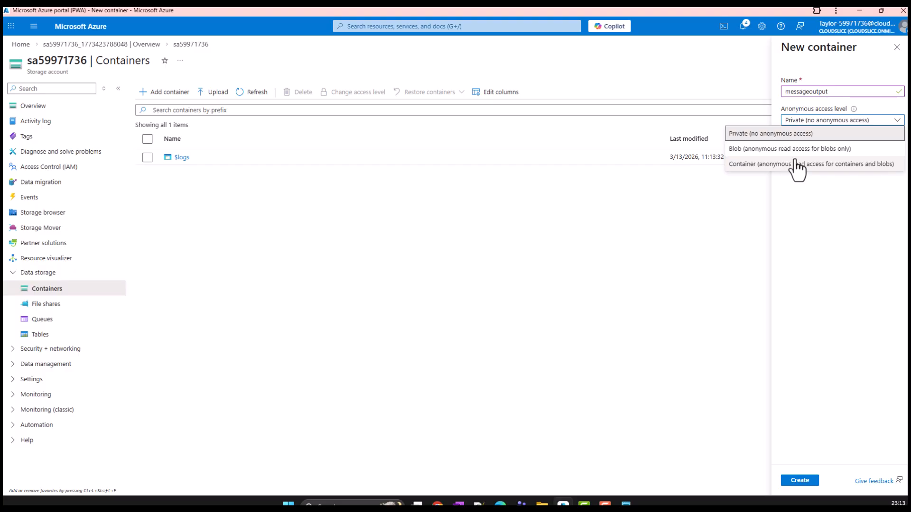
click(787, 150)
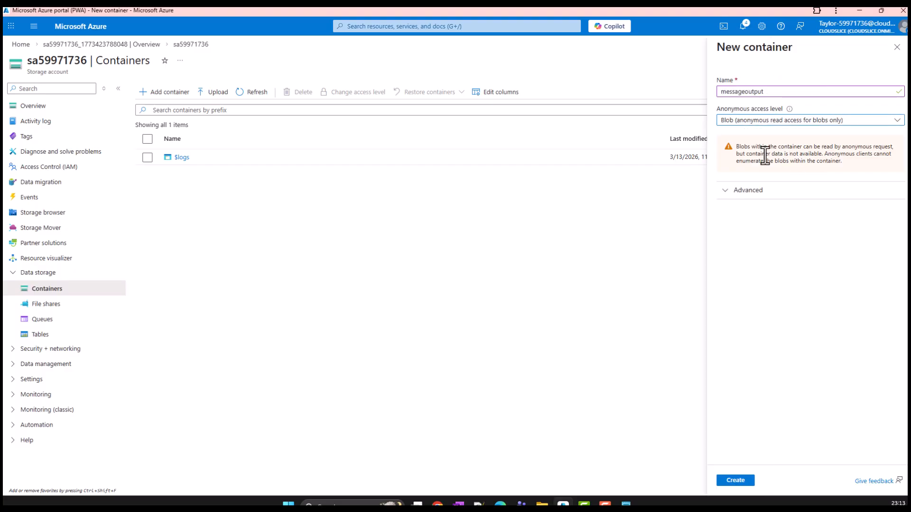
click(722, 194)
click(735, 481)
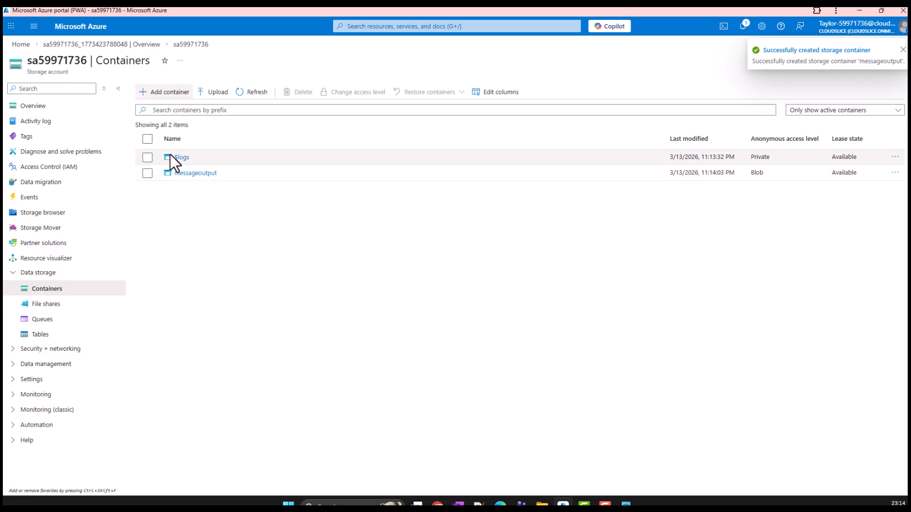
Reveal and copy the storage account's key1 access key, and paste the access key into Notepad
click(14, 351)
click(50, 397)
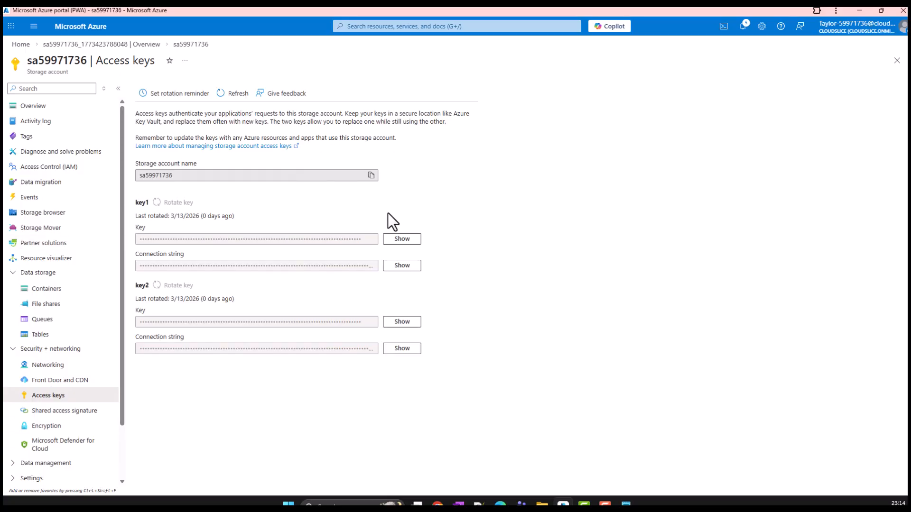
click(393, 241)
click(372, 240)
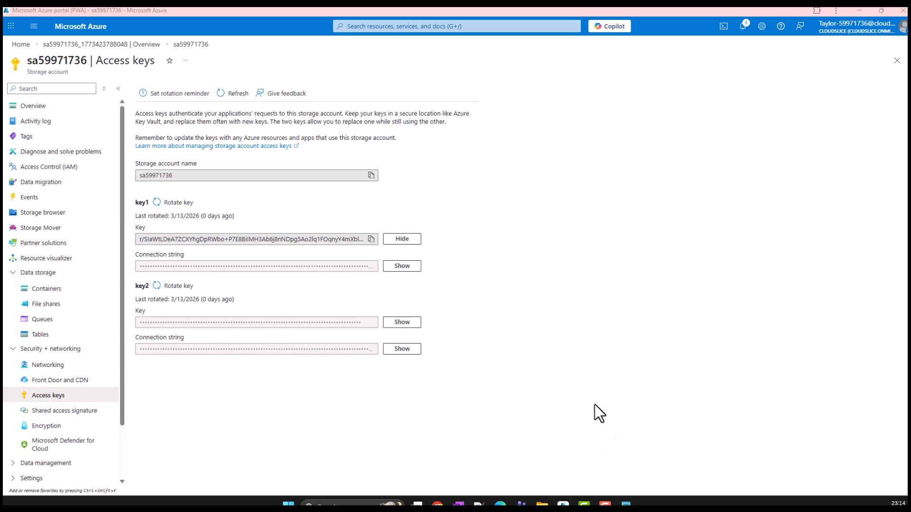
click(625, 500)
drag(633, 171, 0, 196)
Review the Service Bus, Queue and Storage account entries in the Notepad notes, and return to the Azure portal
click(626, 504)
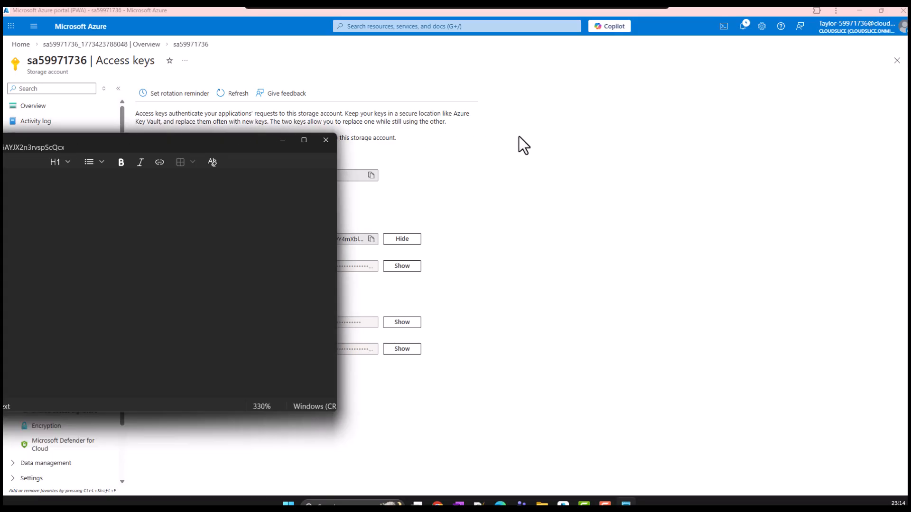
click(464, 222)
drag(467, 183, 323, 166)
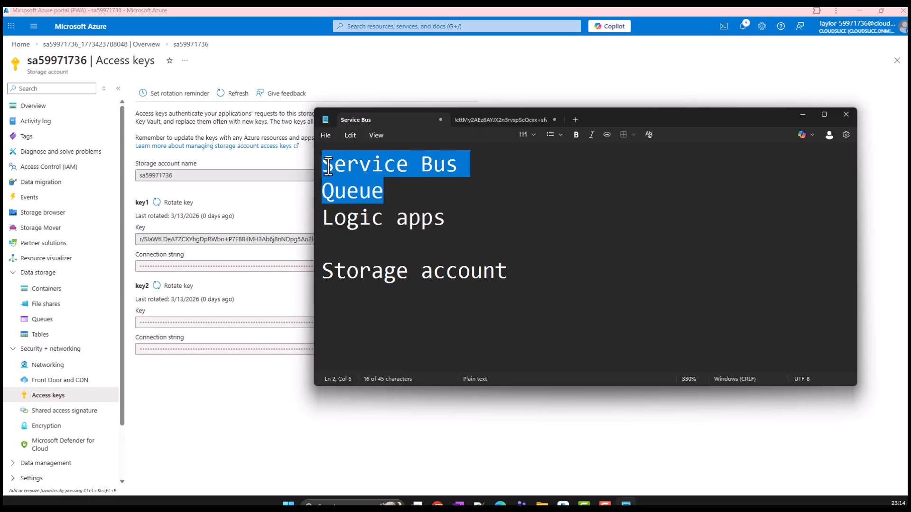
drag(525, 283, 312, 268)
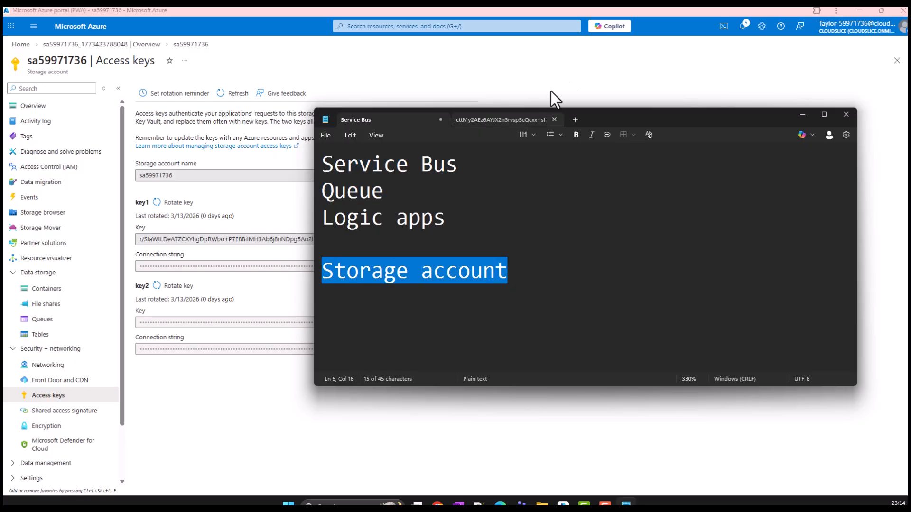
click(802, 115)
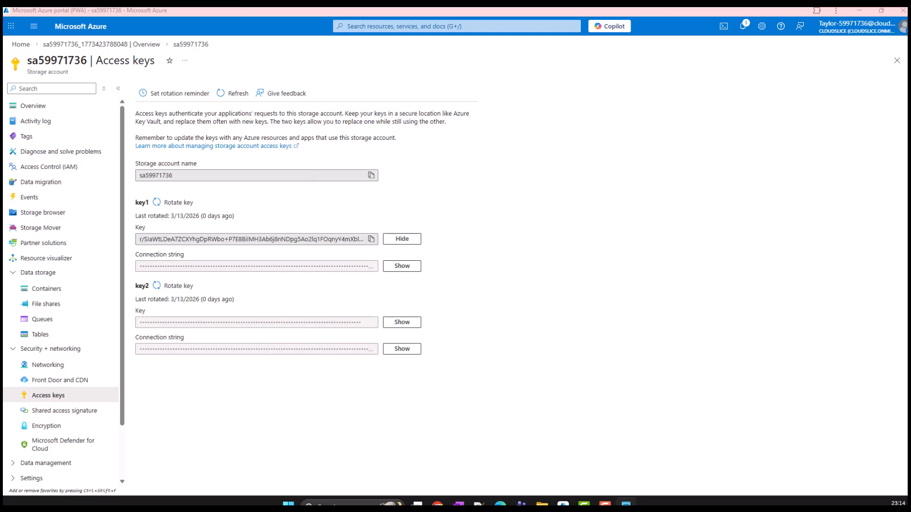
Find Logic apps from the portal home and start a new logic app on the Consumption Multi-tenant hosting plan
click(21, 44)
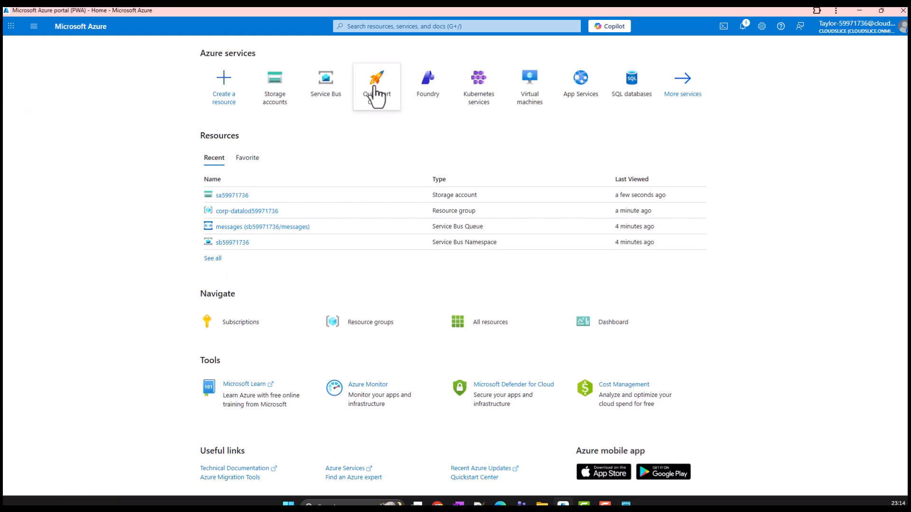
click(403, 27)
text(logic ap)
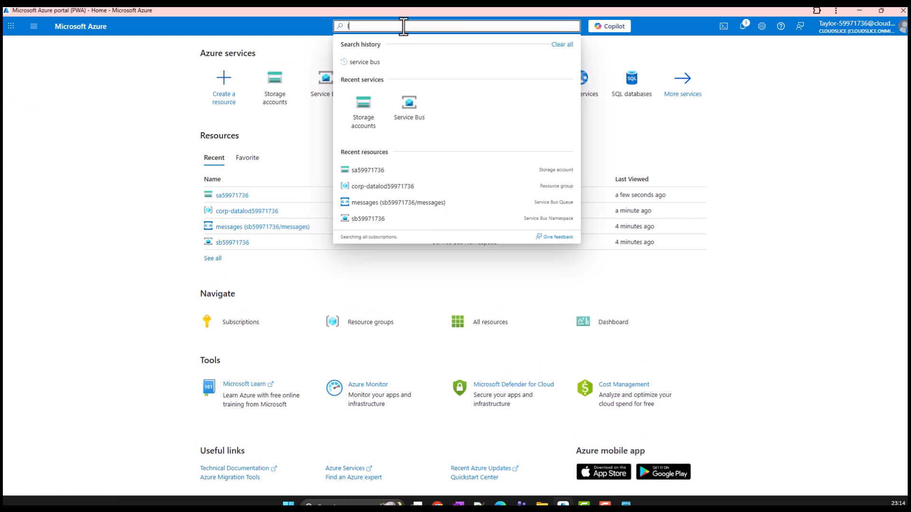
text(p)
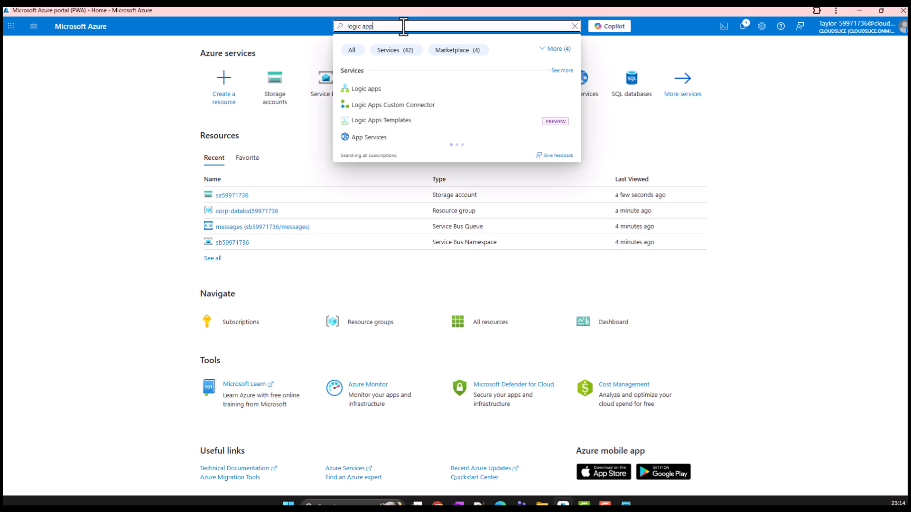
click(414, 91)
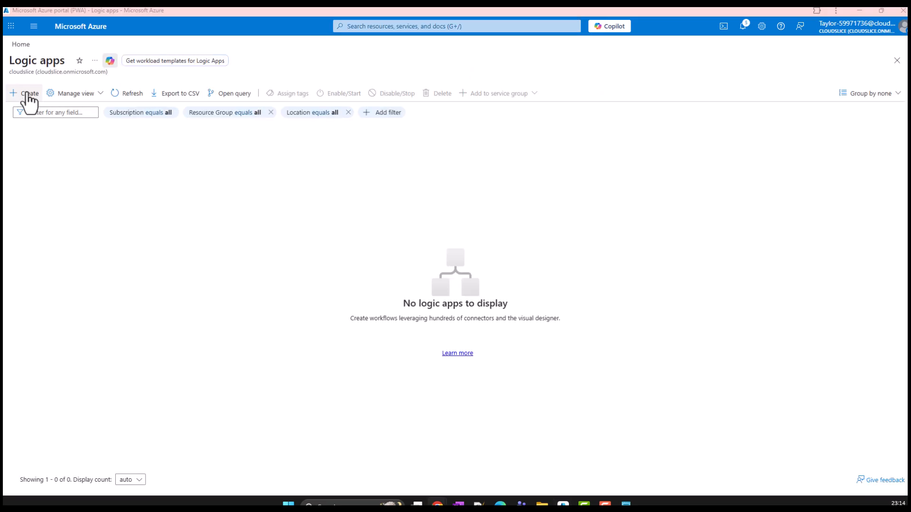
click(28, 93)
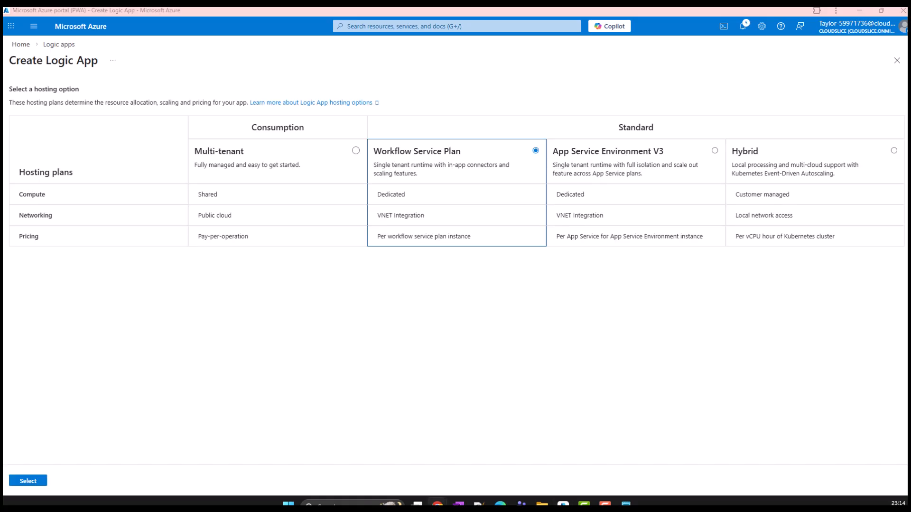
click(355, 150)
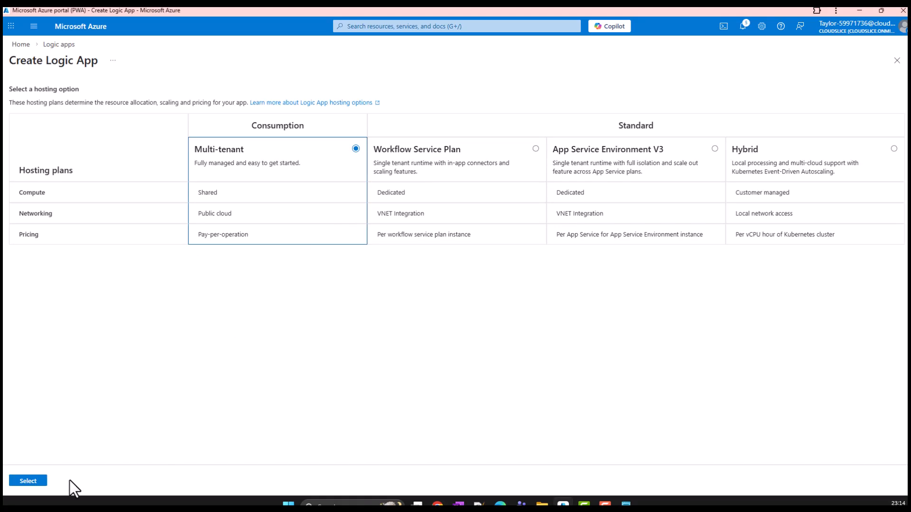
click(29, 481)
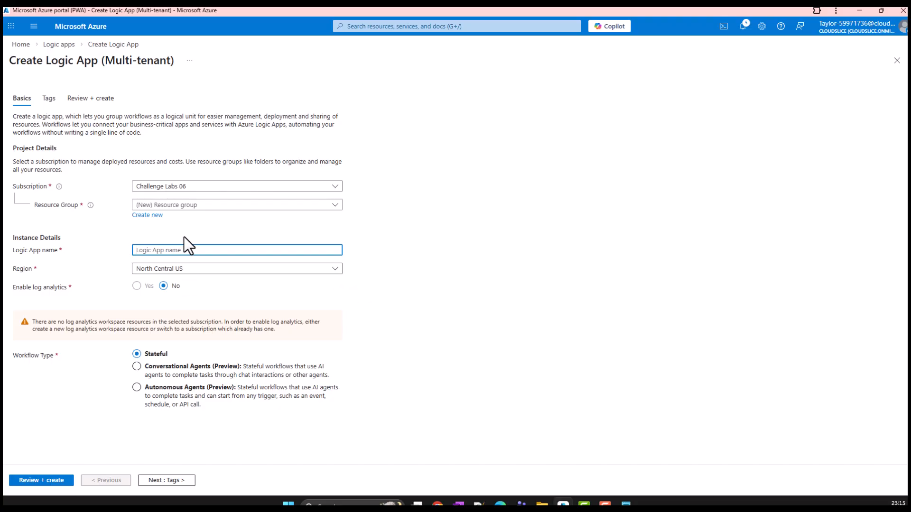
Assign resource group corp-datalod59971736, name the logic app la-59971736, keep the other defaults, and create it
click(179, 207)
click(177, 238)
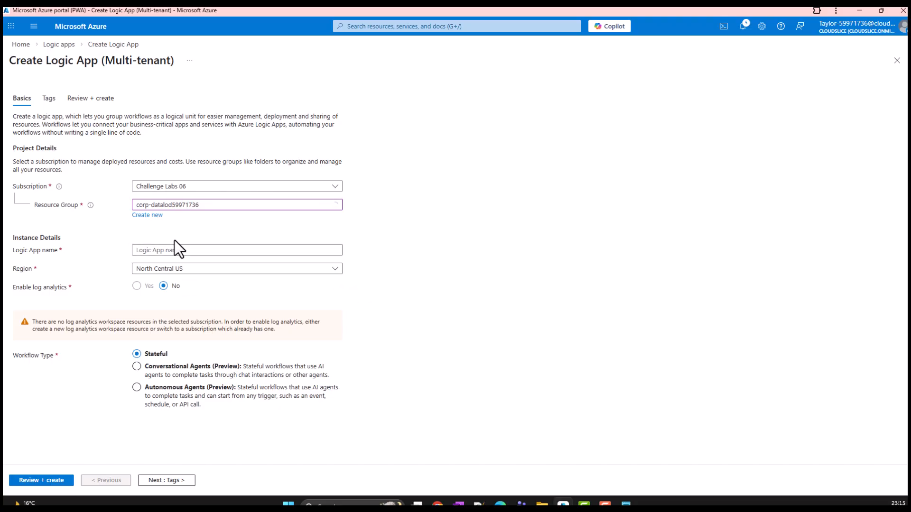
click(171, 252)
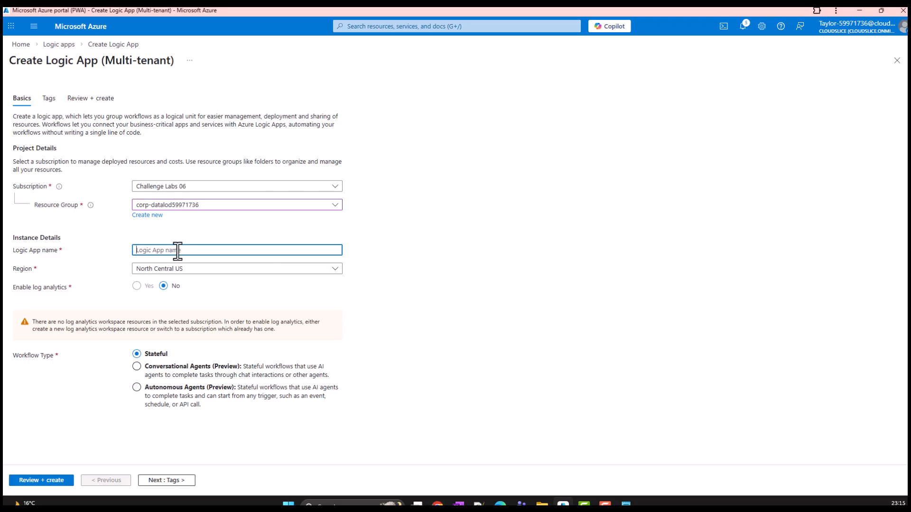
key(ctrl+v)
click(53, 481)
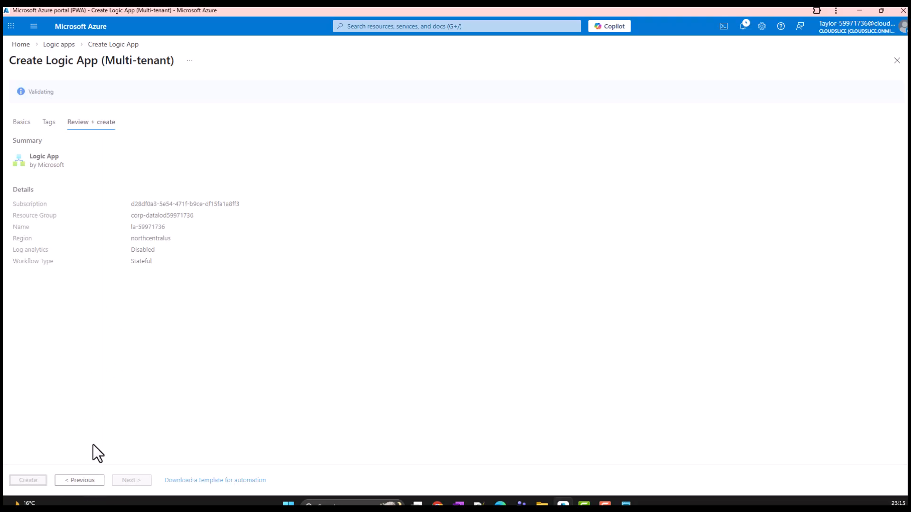
click(31, 481)
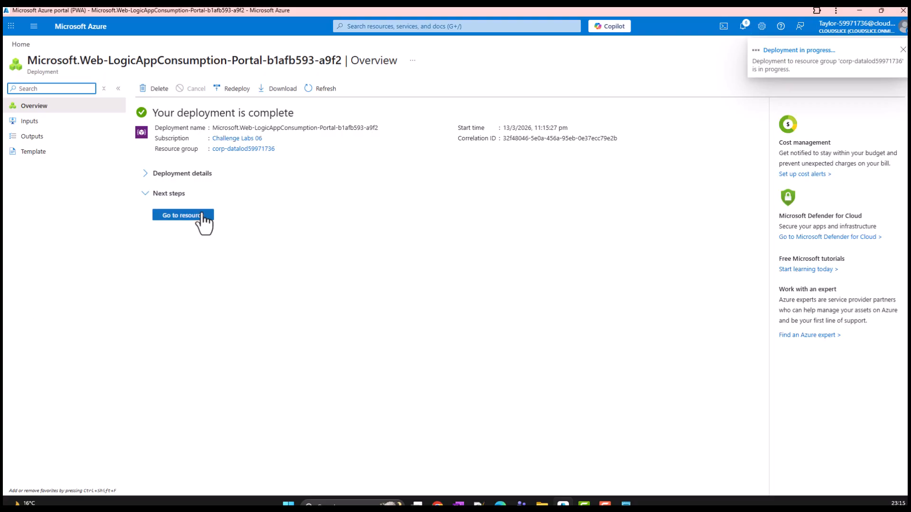
Open the deployed logic app's designer and add the Service Bus trigger "When a message is received in a queue (auto-complete)"
click(199, 216)
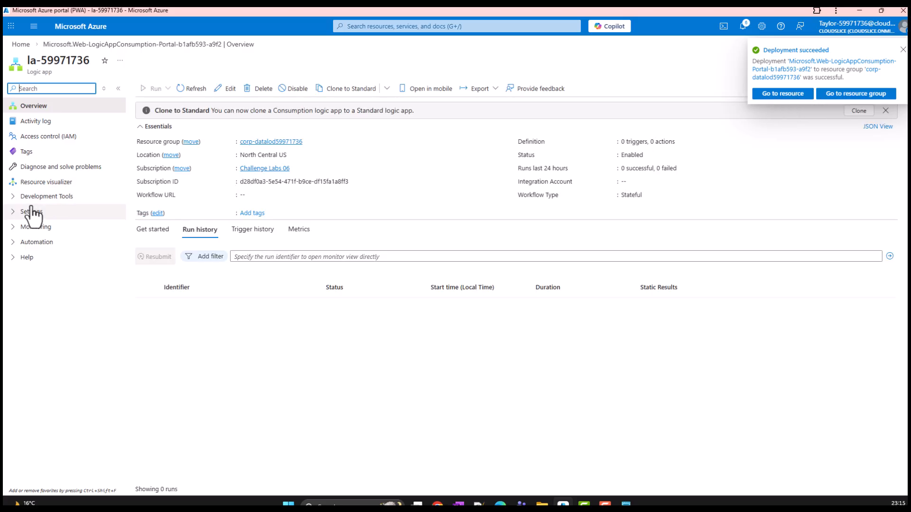
click(18, 197)
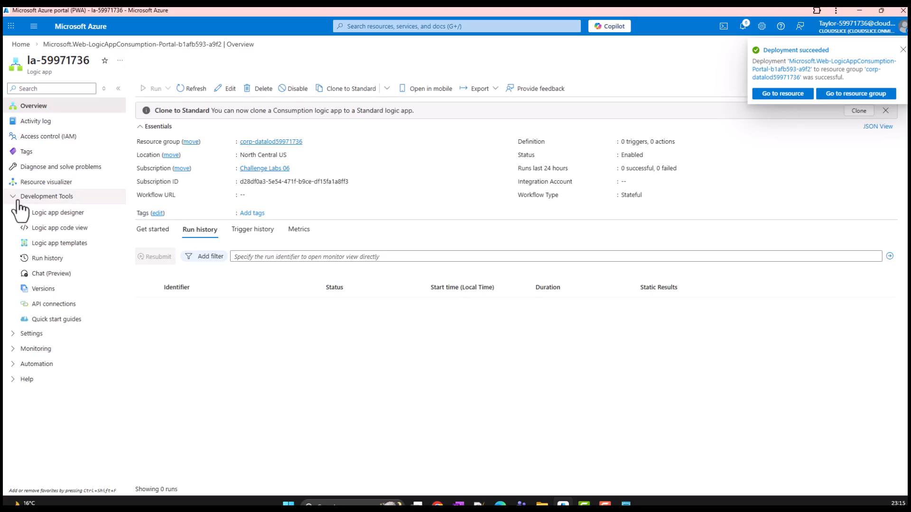
click(53, 214)
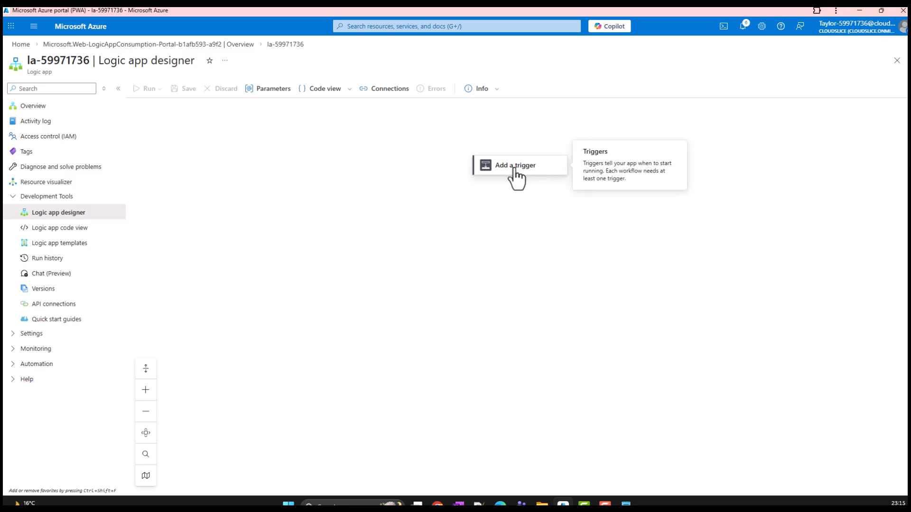
click(517, 168)
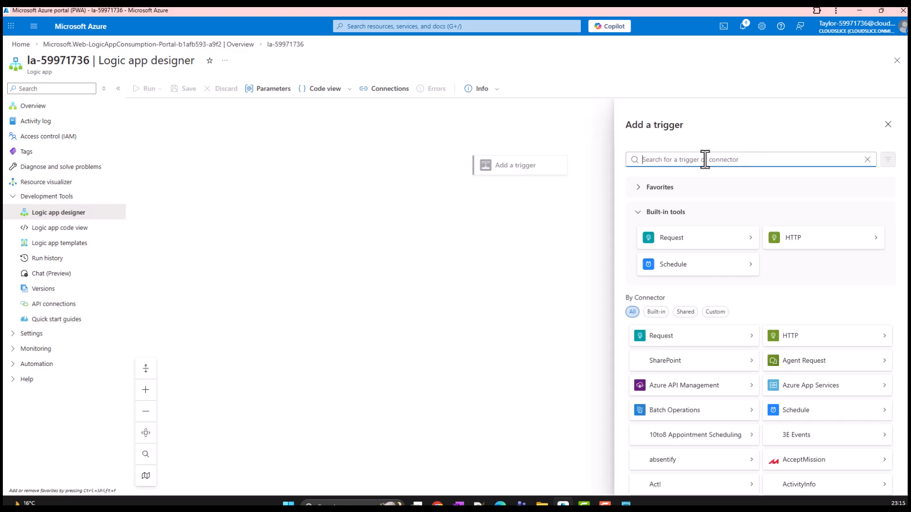
text(service bus)
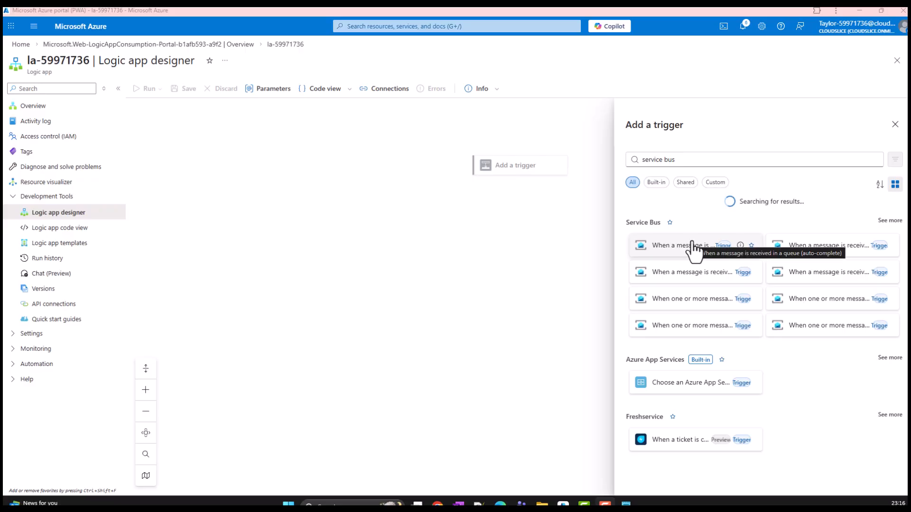
click(693, 256)
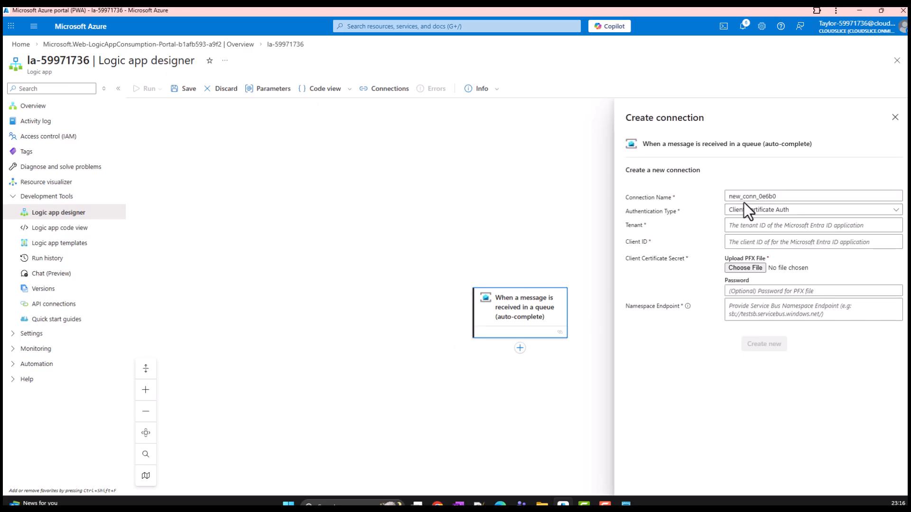
Create the trigger connection ServiceBusConnection with Access Key authentication and the connection string value copied from the notes
click(755, 212)
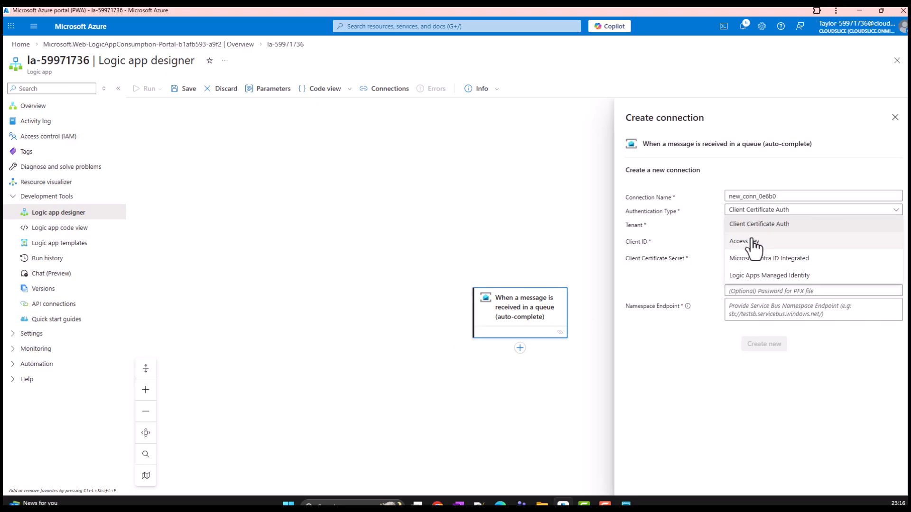
click(754, 242)
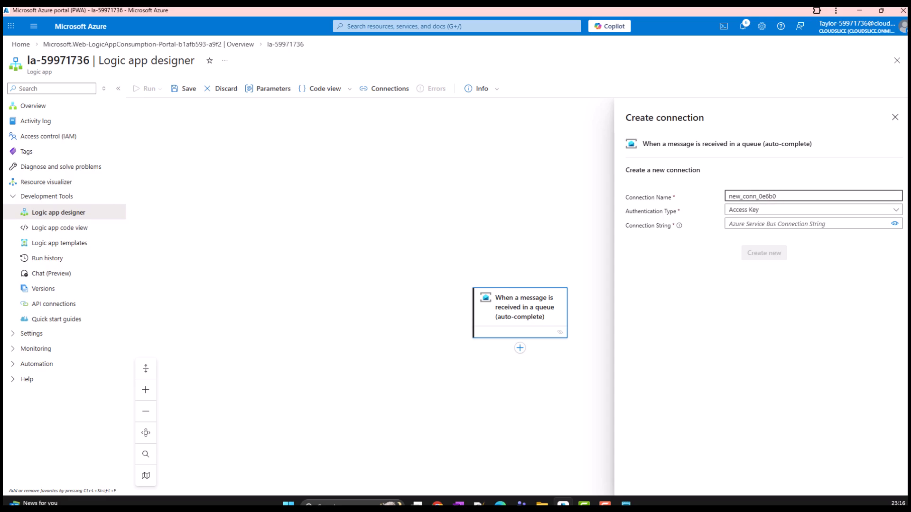
click(803, 196)
drag(804, 197, 719, 196)
text(ServiceBusConnection)
click(766, 224)
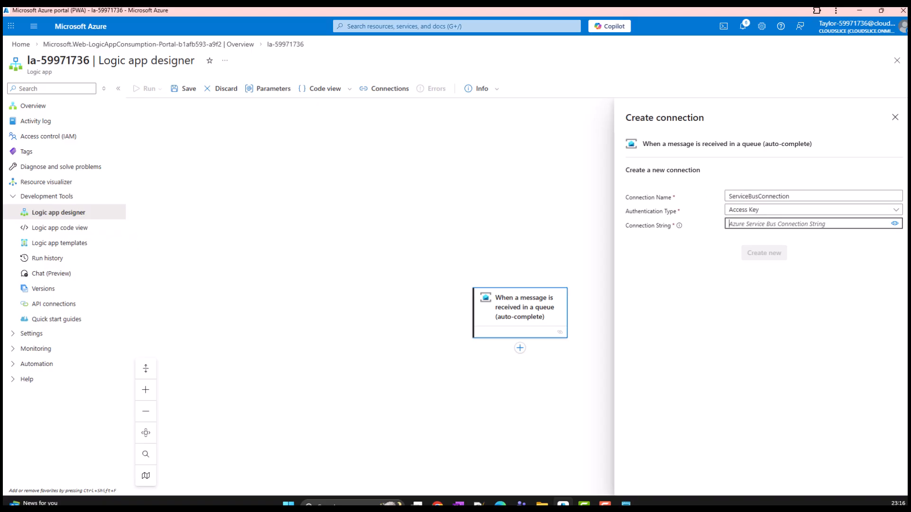
key(alt+Tab)
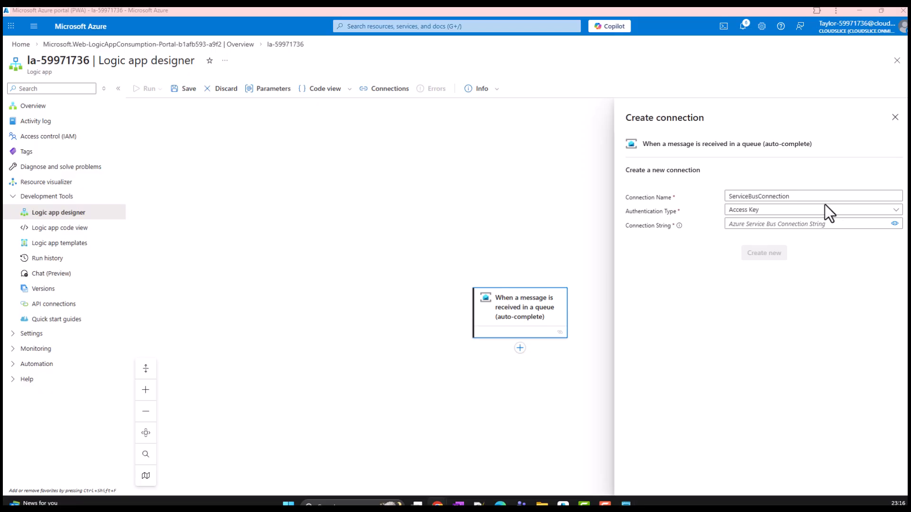
click(764, 224)
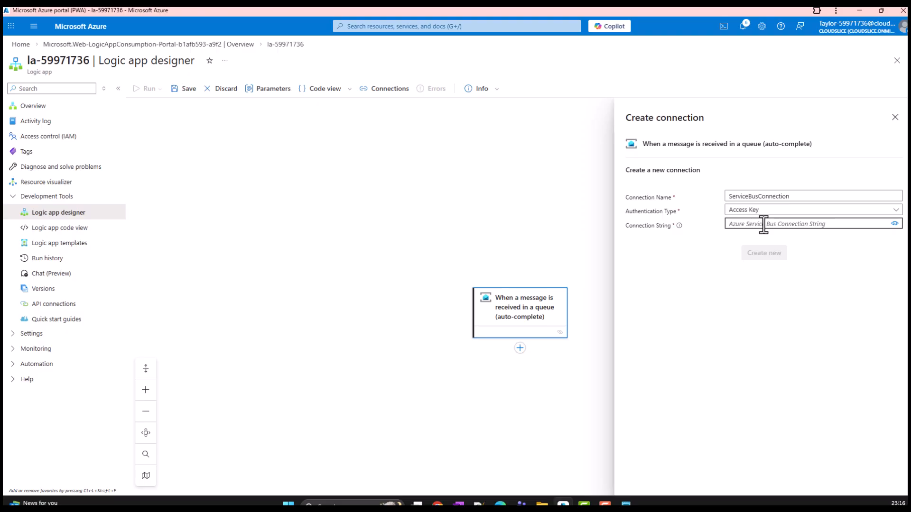
key(ctrl+v)
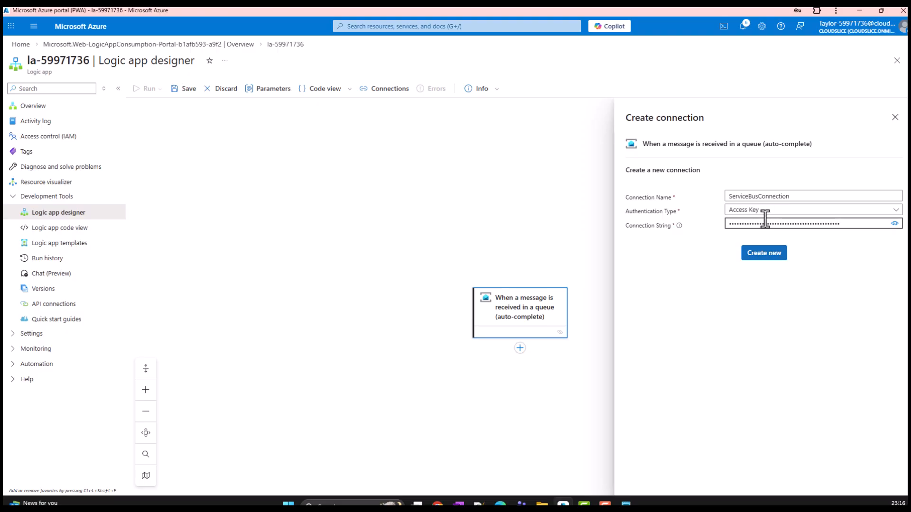
click(765, 254)
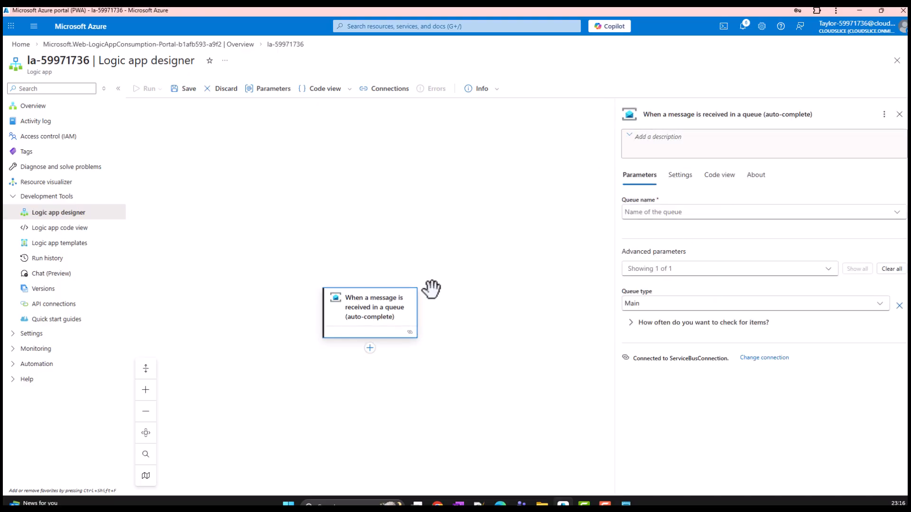
Check which queues the trigger offers for its queue name
click(703, 214)
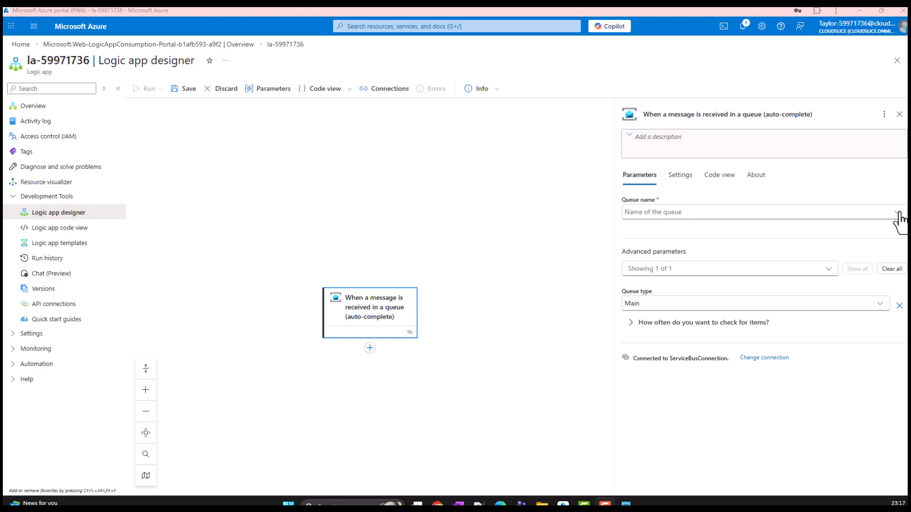
click(897, 212)
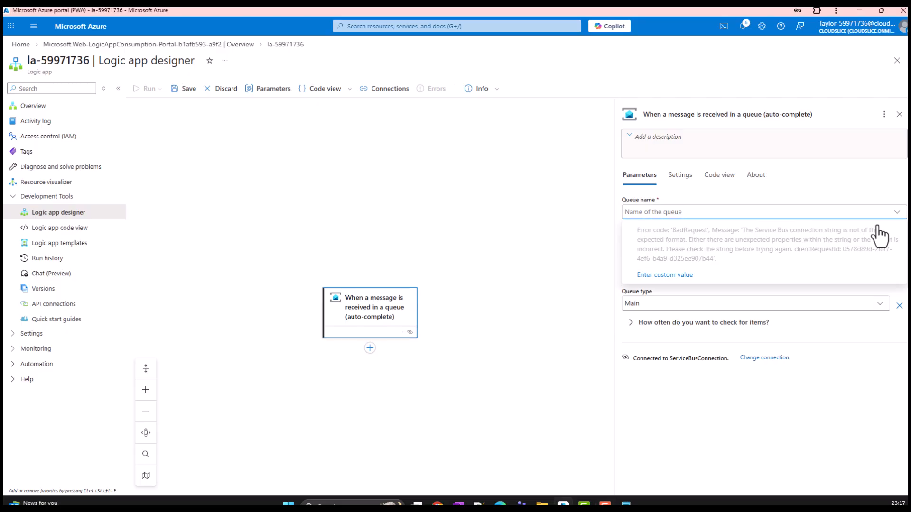
click(738, 419)
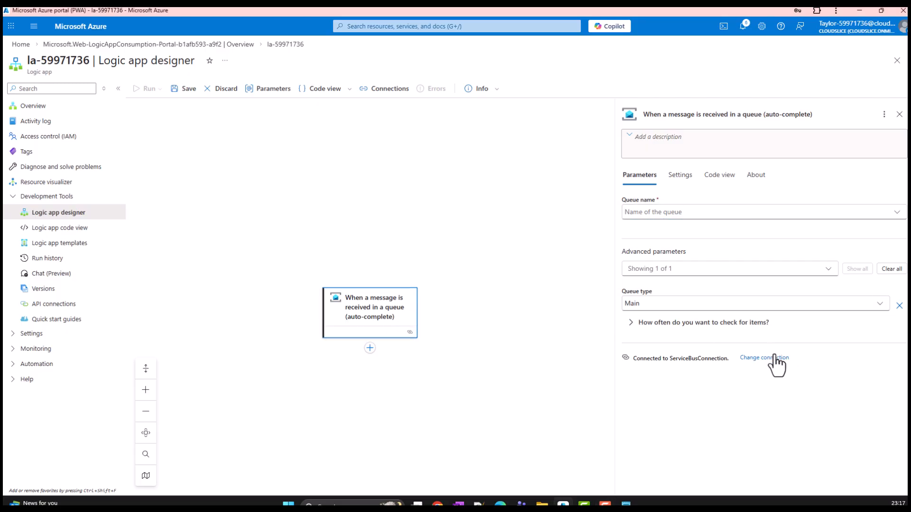
Replace the trigger's connection with a new Access Key connection under its default name, paste the copied connection string, and check the queue choices
click(765, 357)
click(741, 237)
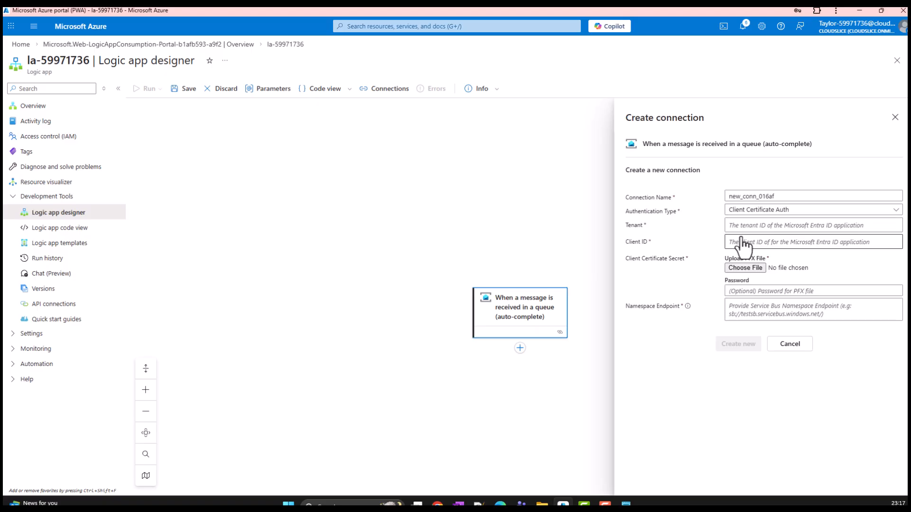
click(773, 210)
click(764, 242)
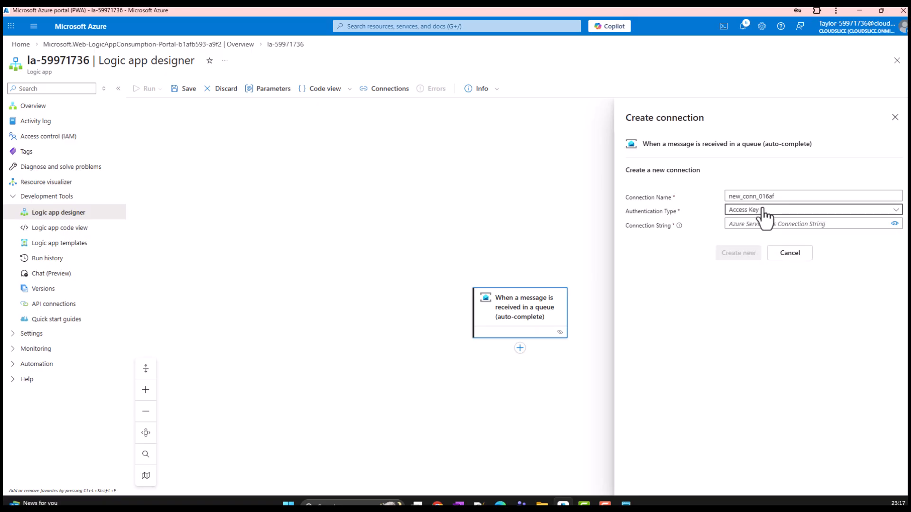
drag(774, 196, 718, 199)
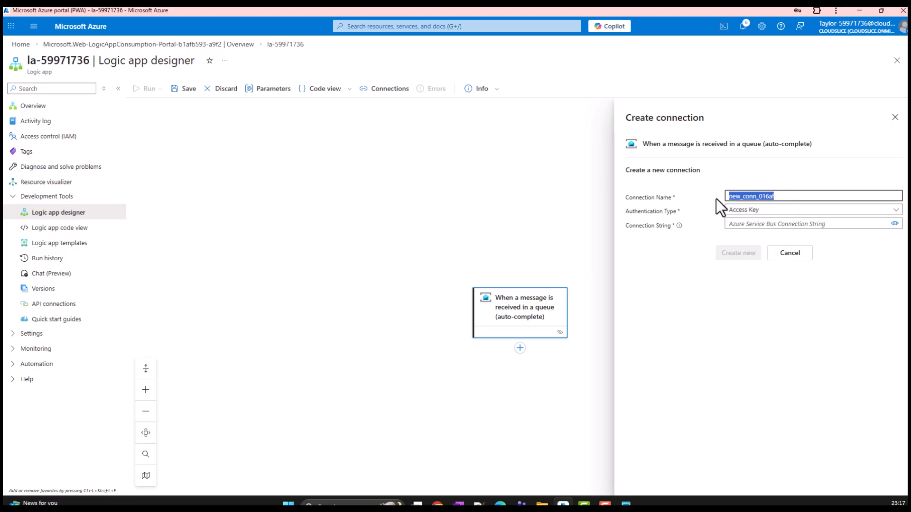
click(750, 223)
key(alt+Tab)
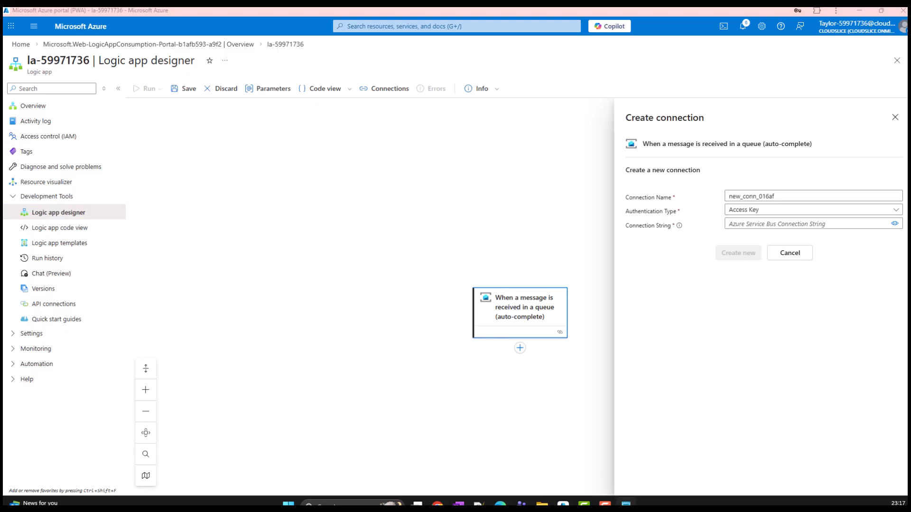
click(796, 225)
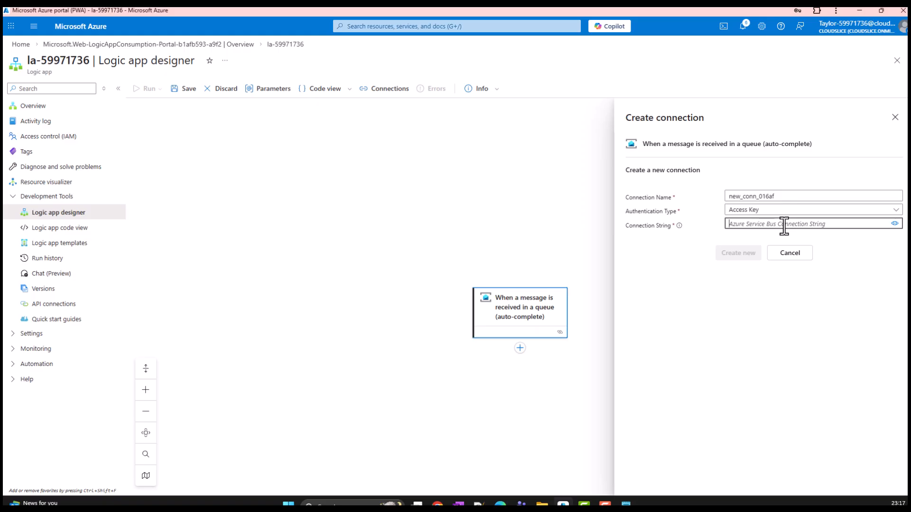
key(ctrl+v)
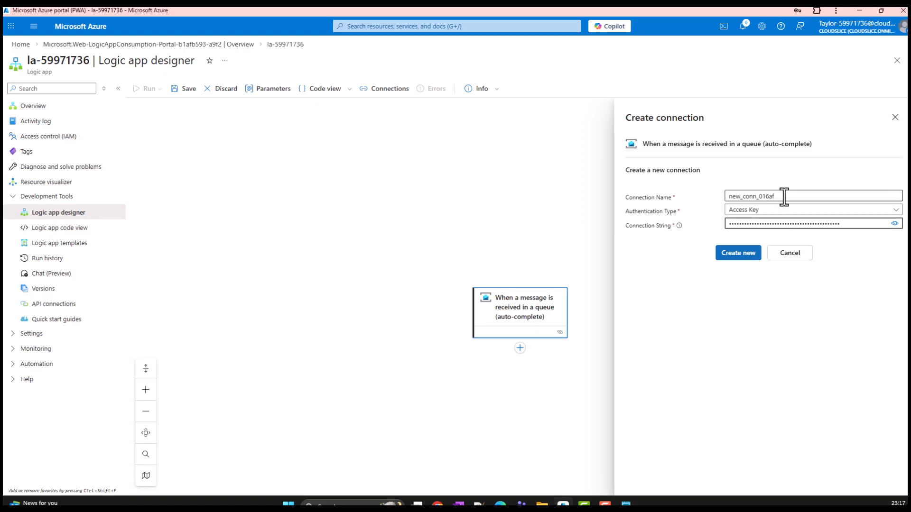
drag(783, 197, 710, 193)
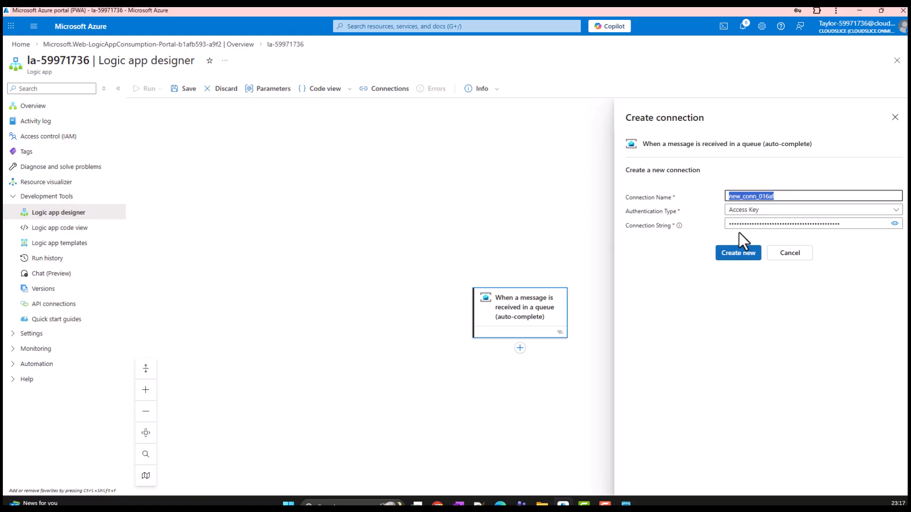
click(739, 254)
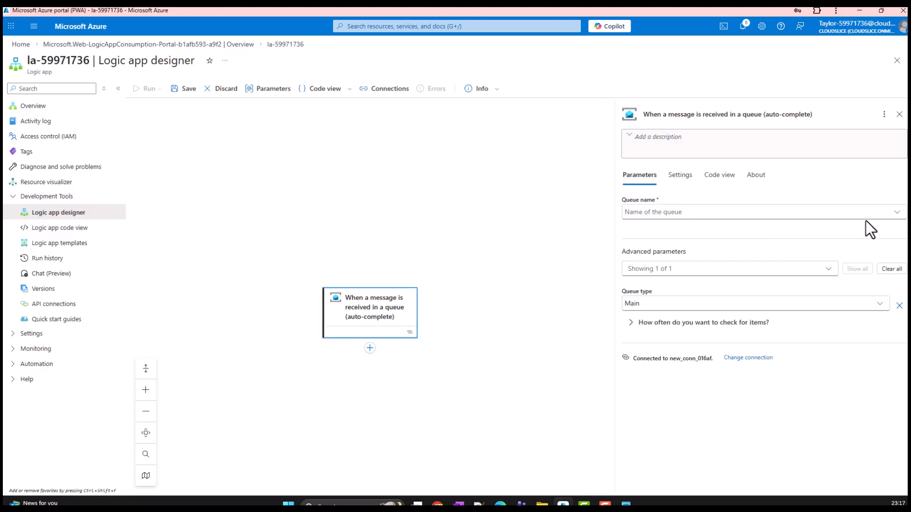
click(898, 215)
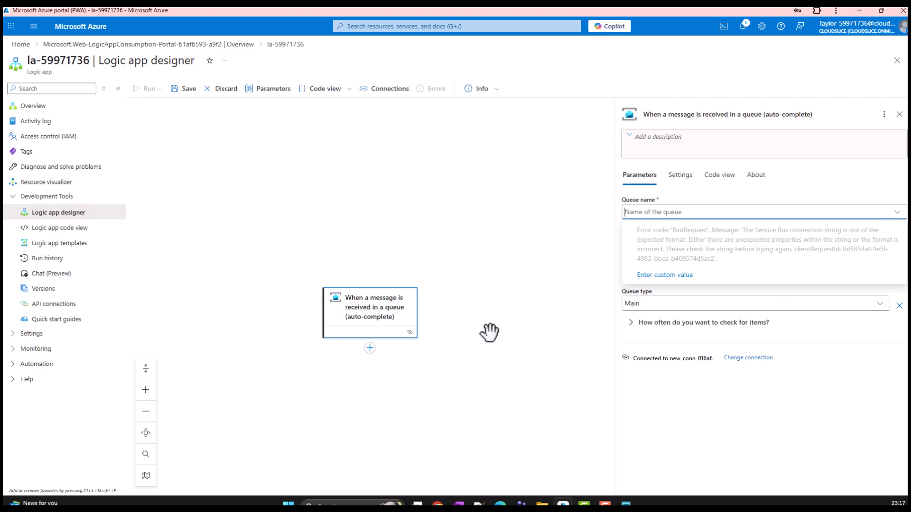
Discard the unsaved trigger edits in the logic app designer
click(21, 44)
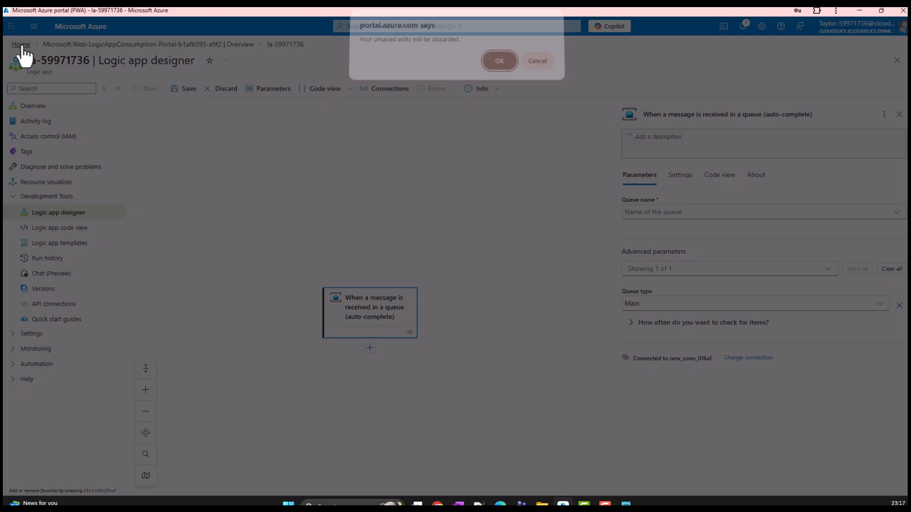
click(548, 68)
click(224, 90)
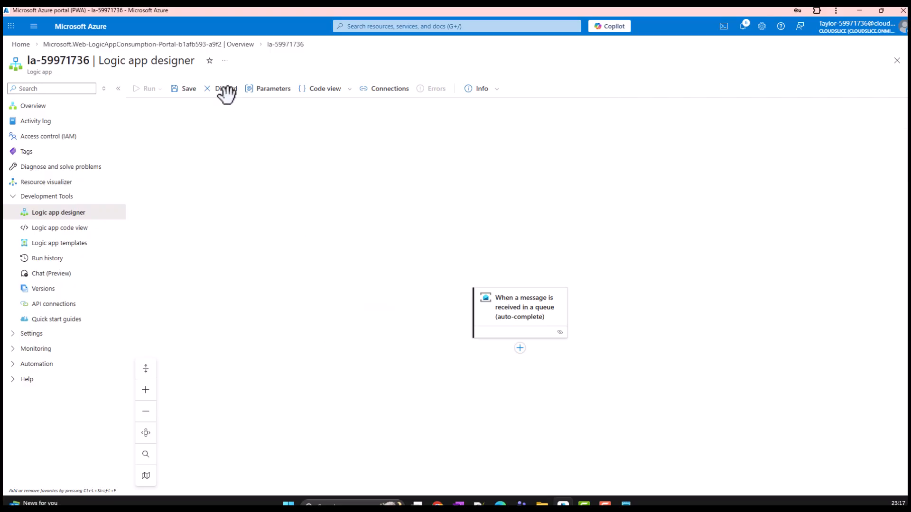
click(161, 140)
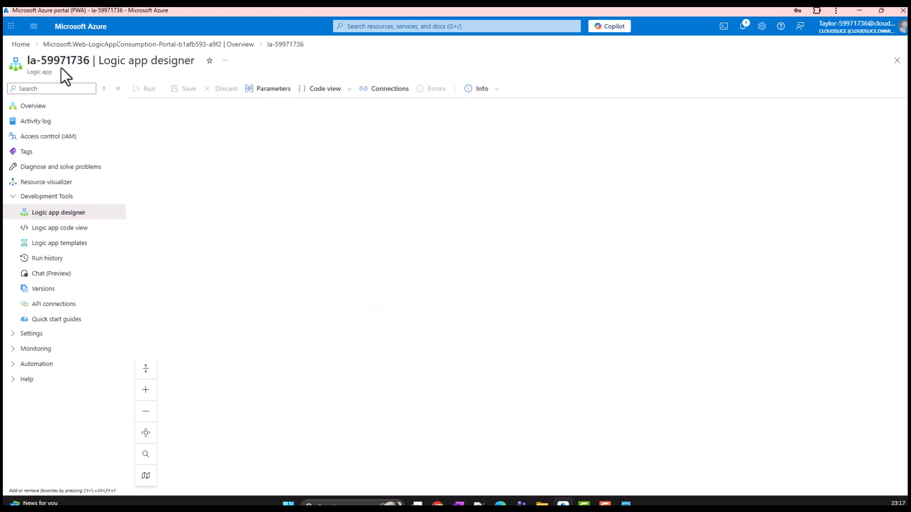
Copy the primary connection string of the RootManageSharedAccessKey policy from the Service Bus namespace's shared access policies
click(22, 44)
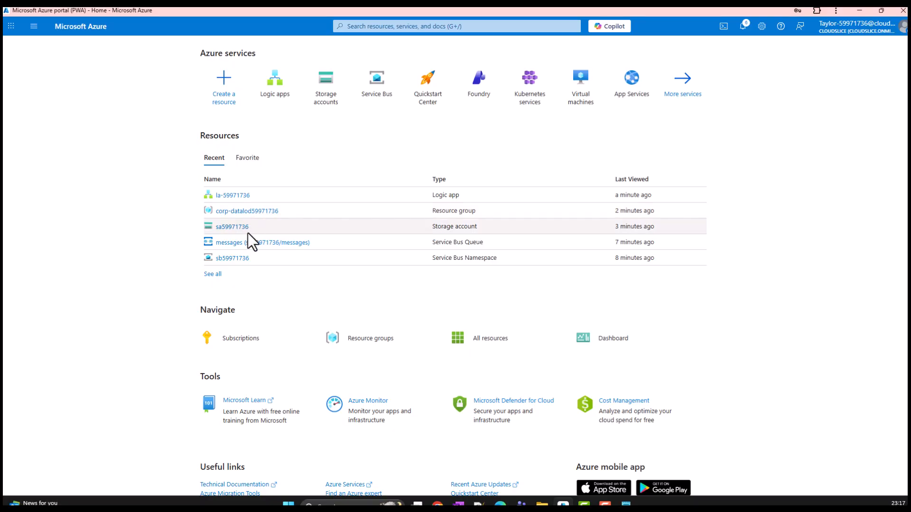
click(235, 258)
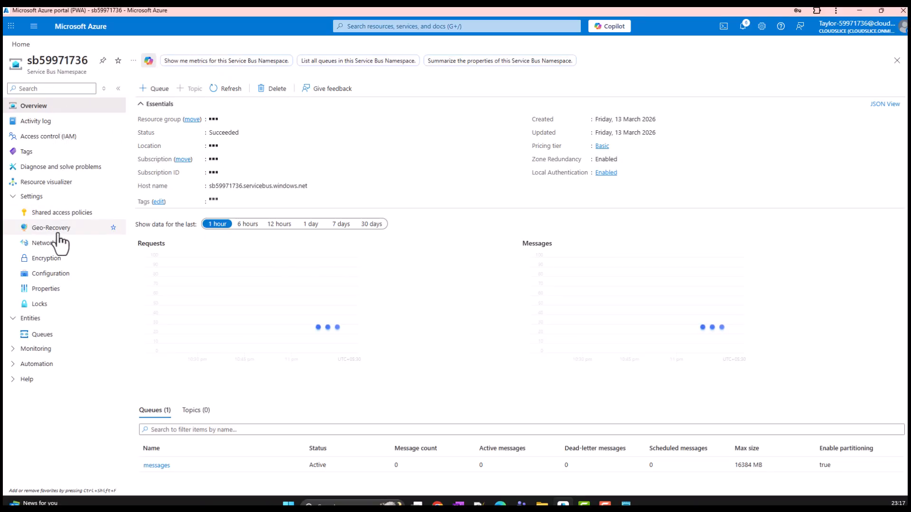
click(61, 215)
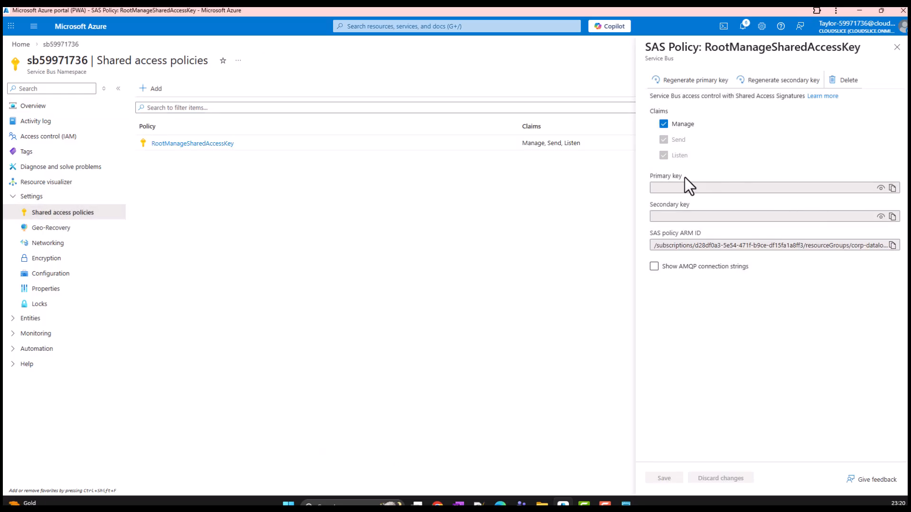
click(892, 245)
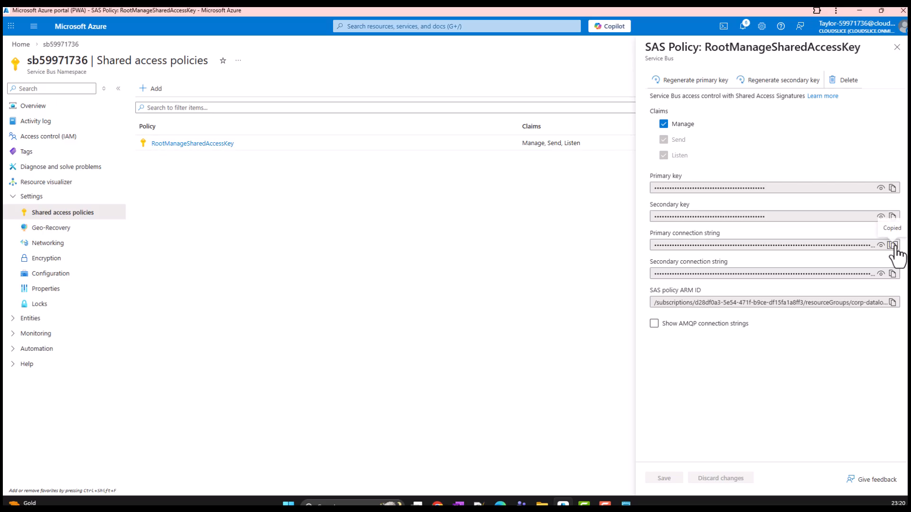
key(alt+Tab)
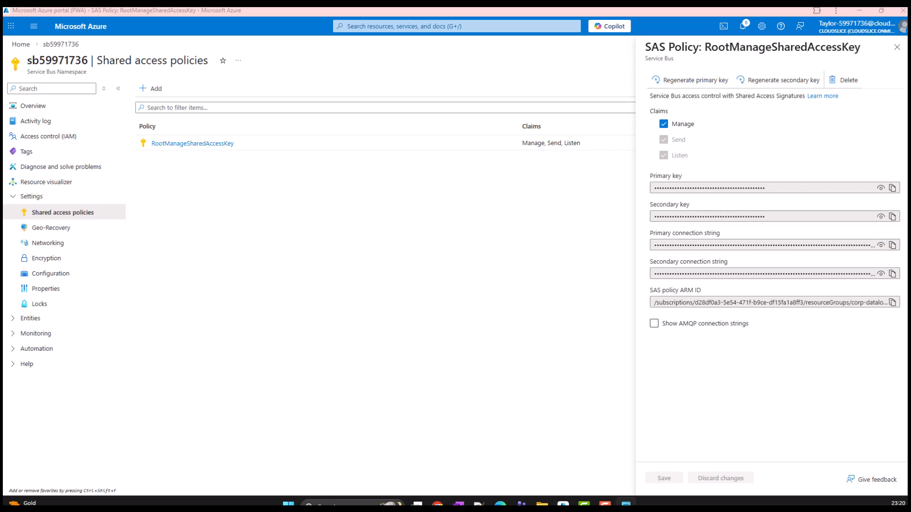
Leave the Service Bus namespace and reopen the logic app's designer
click(896, 47)
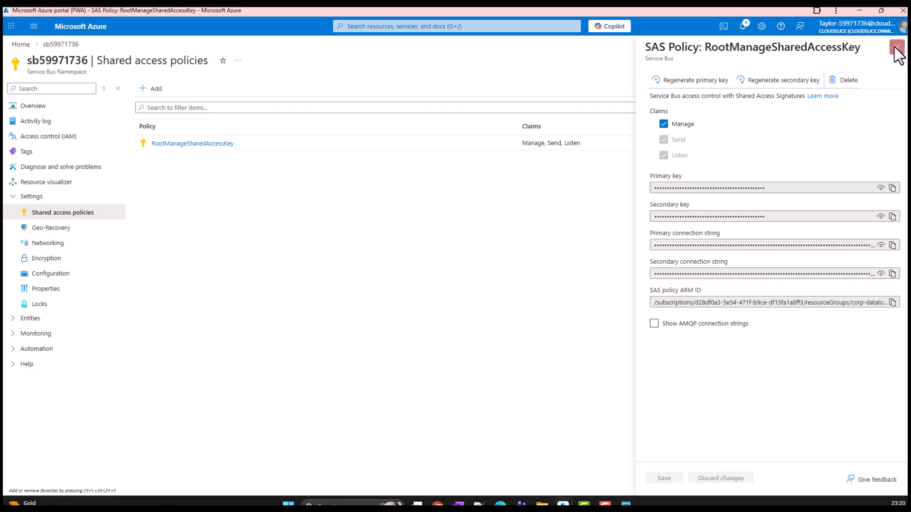
click(21, 44)
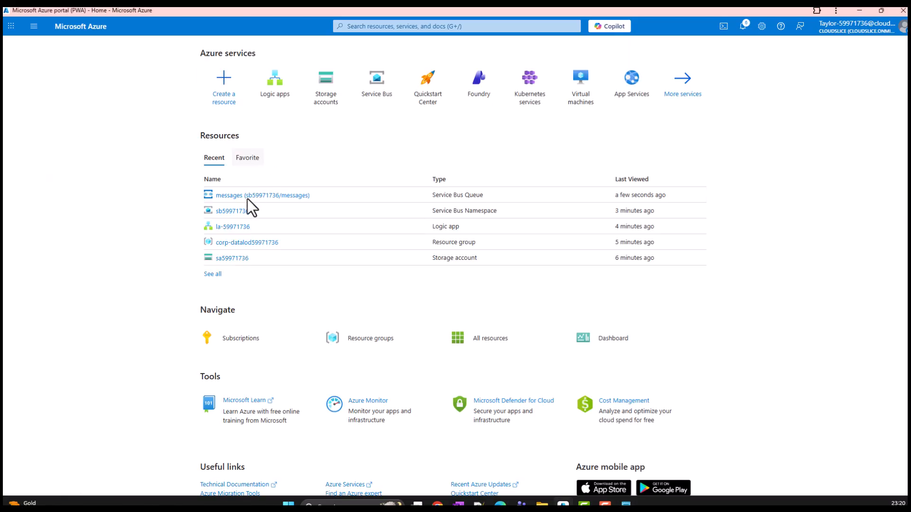
click(231, 230)
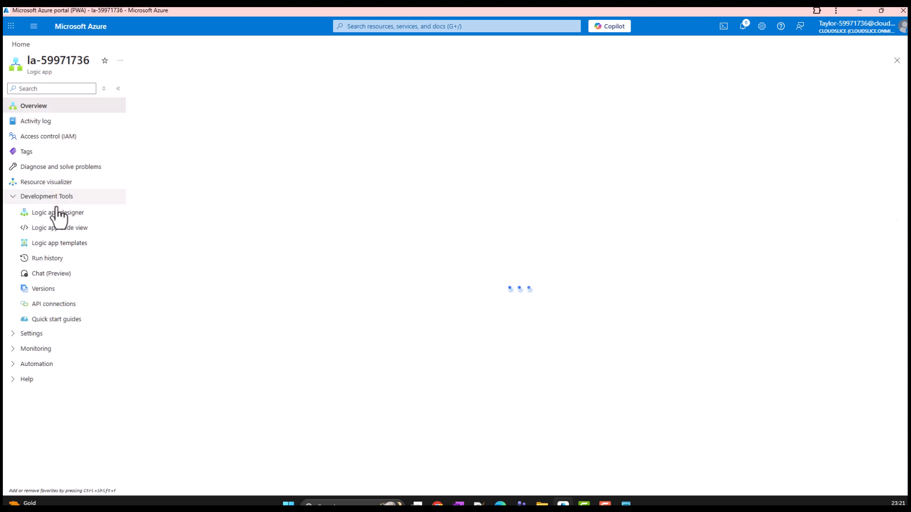
click(57, 212)
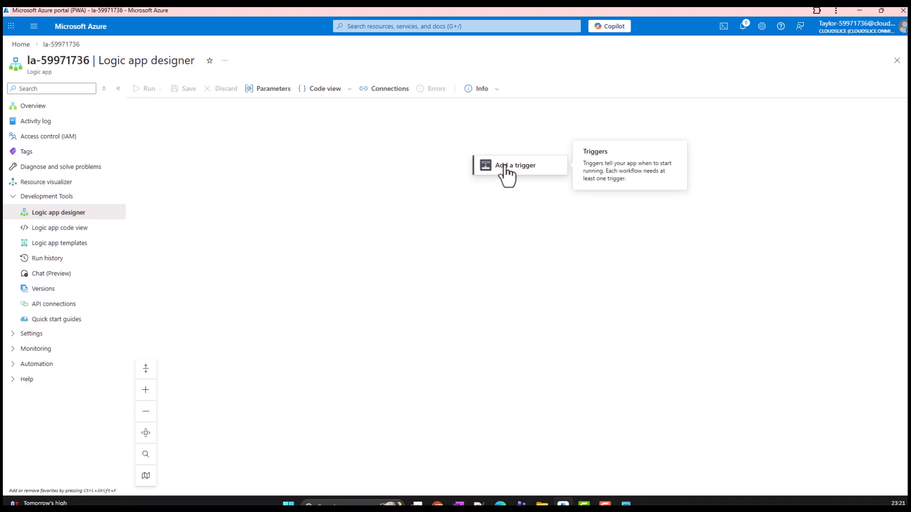
Search the triggers for service bus and add "When a message is received in a queue (auto-complete)" to the workflow
click(503, 166)
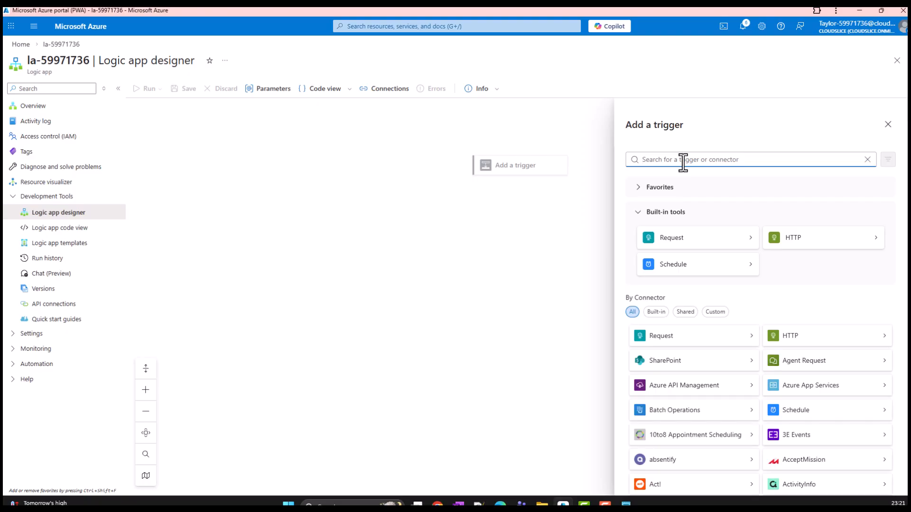
text(serv)
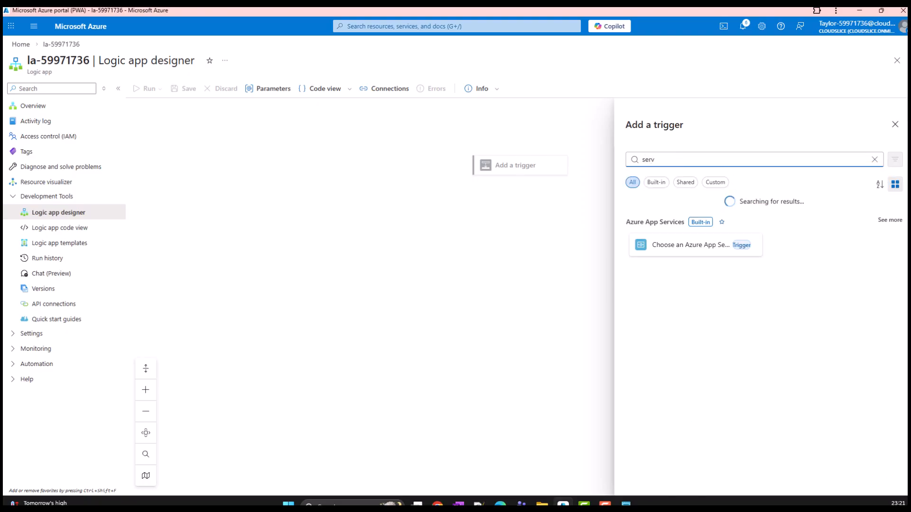
click(666, 160)
text(i)
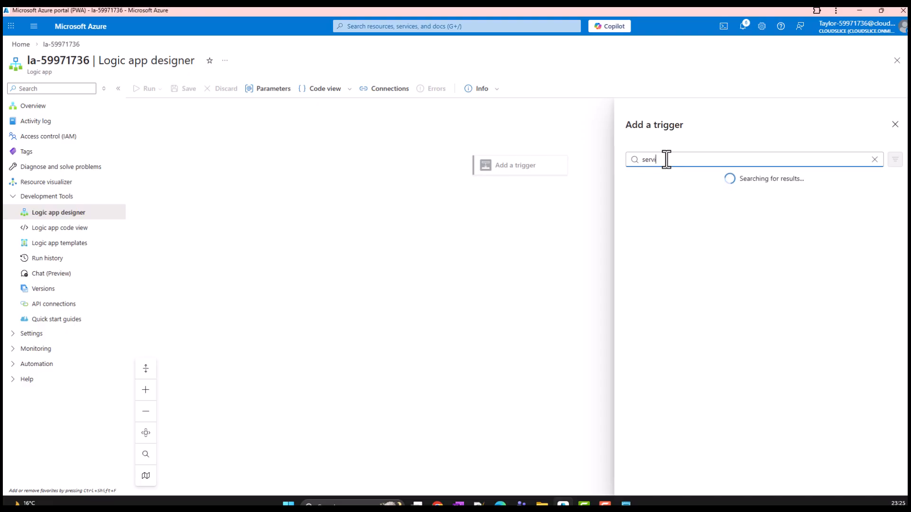
key(BackSpace)
key(BackSpace)
key(BackSpace)
key(BackSpace)
key(BackSpace)
key(BackSpace)
text(ice bus)
click(683, 227)
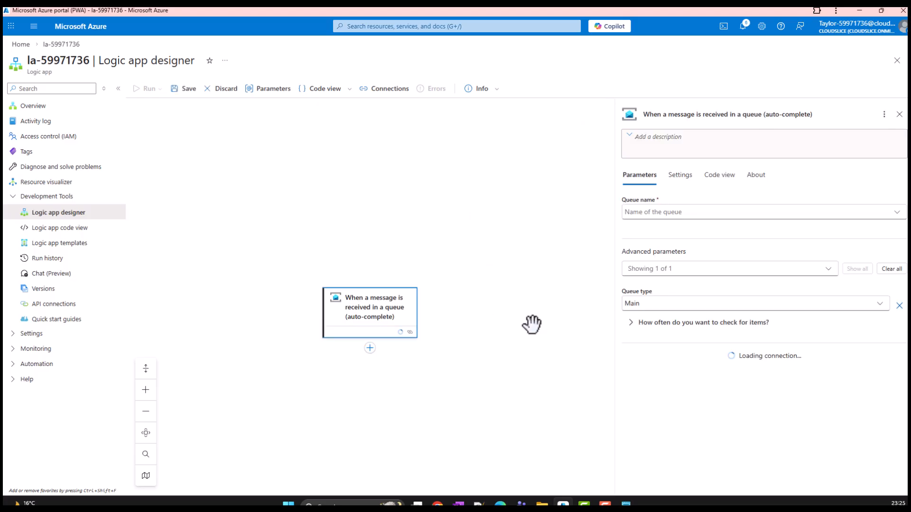
Create a new trigger connection under its default name with Access Key authentication, pasting the copied Service Bus connection string
click(683, 214)
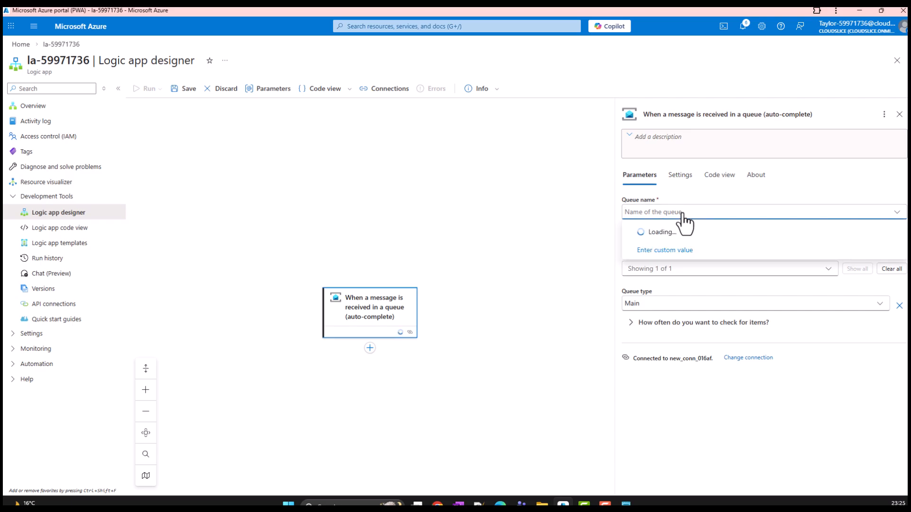
click(749, 359)
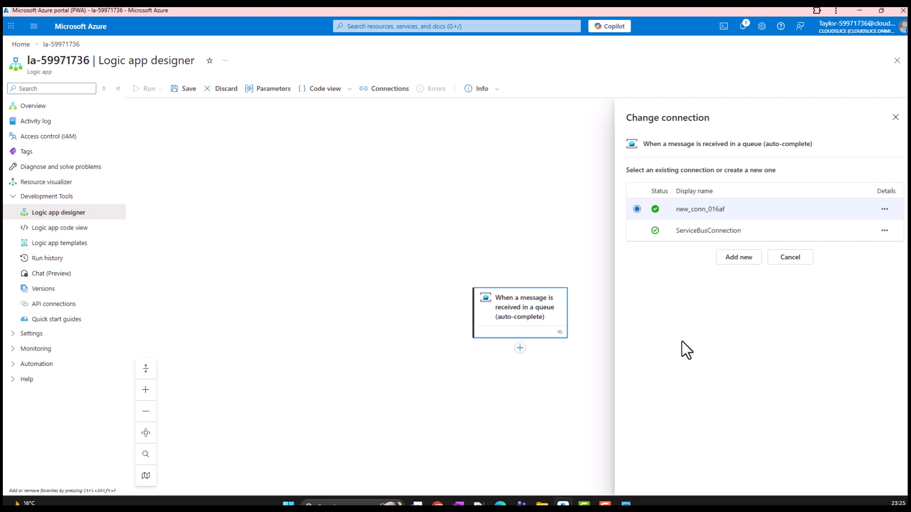
click(737, 257)
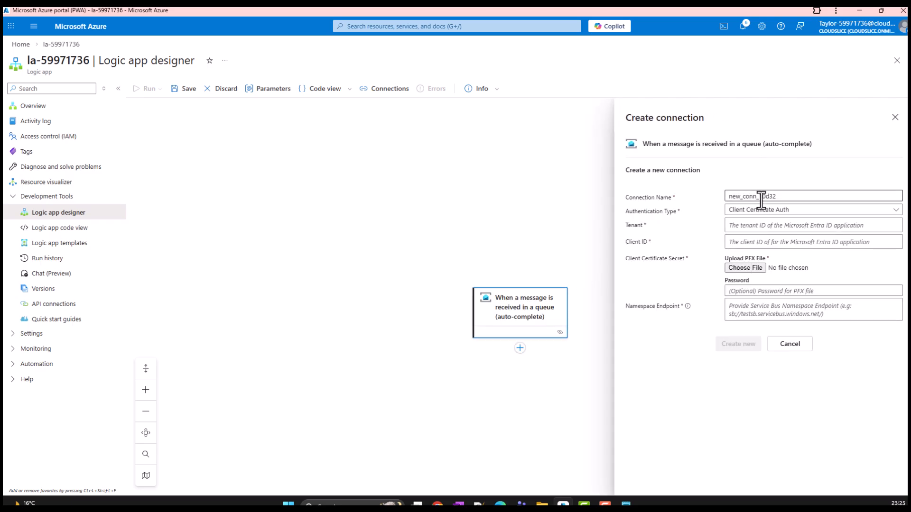
click(783, 211)
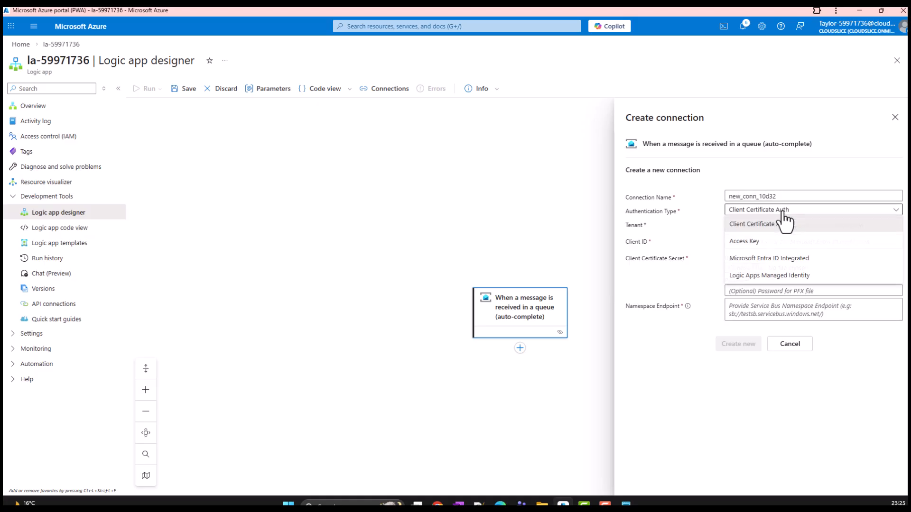
click(769, 243)
click(758, 225)
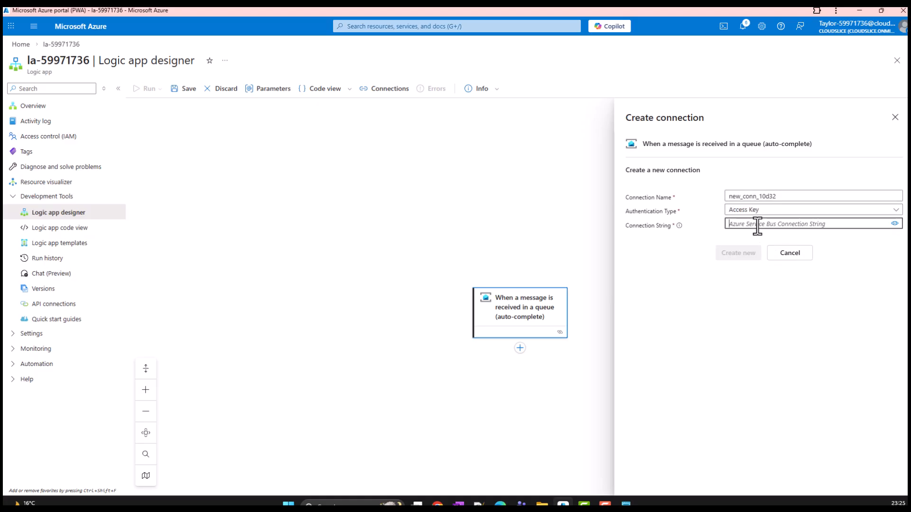
click(757, 227)
key(ctrl+v)
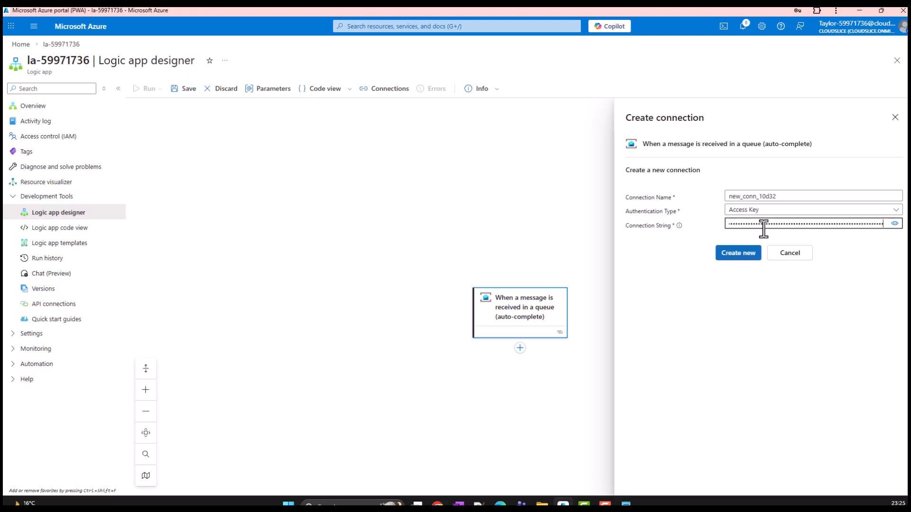
click(739, 256)
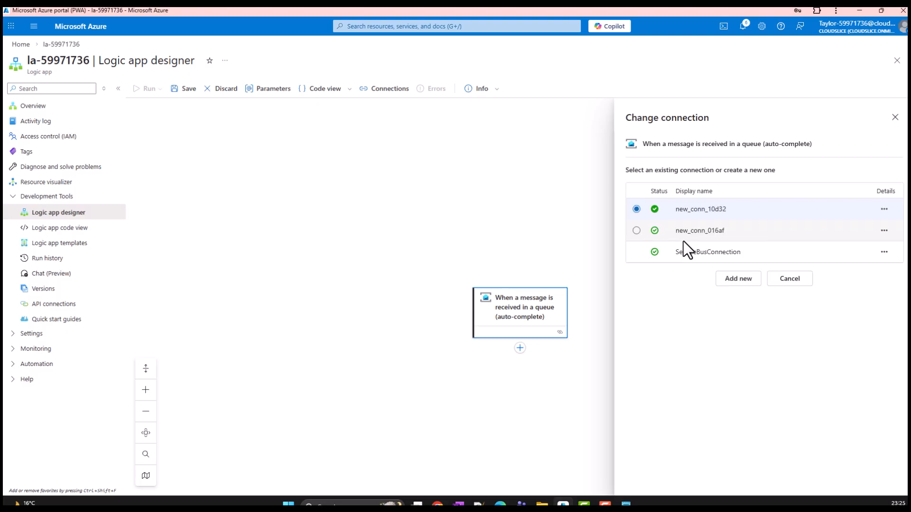
Set the trigger's queue name to messages and make it check for items every 30 seconds
click(702, 214)
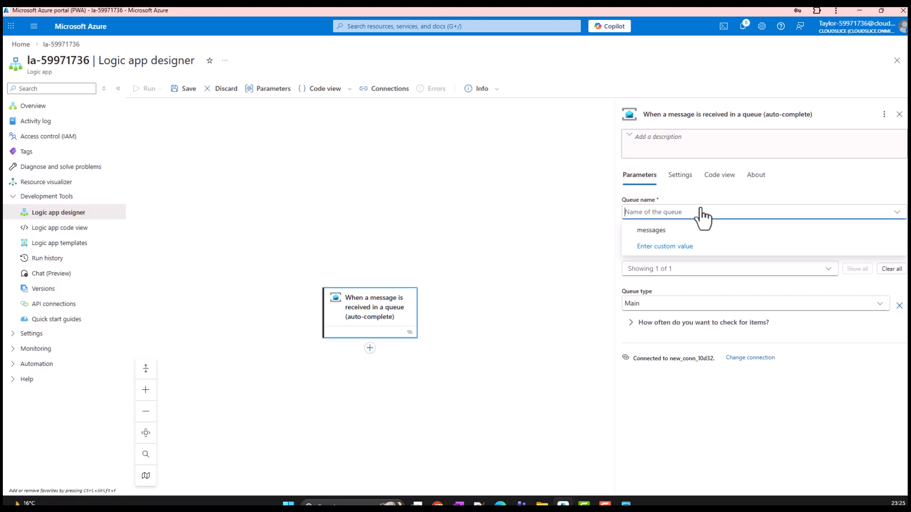
click(661, 234)
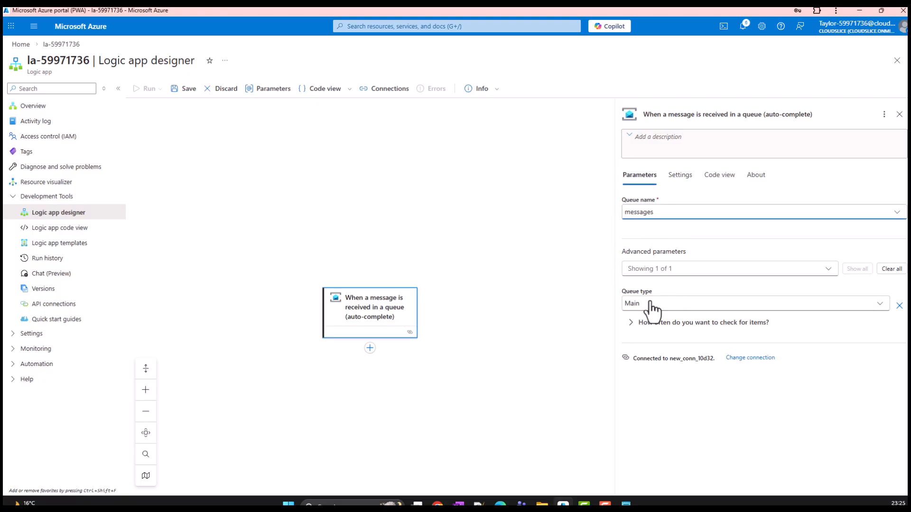
click(630, 323)
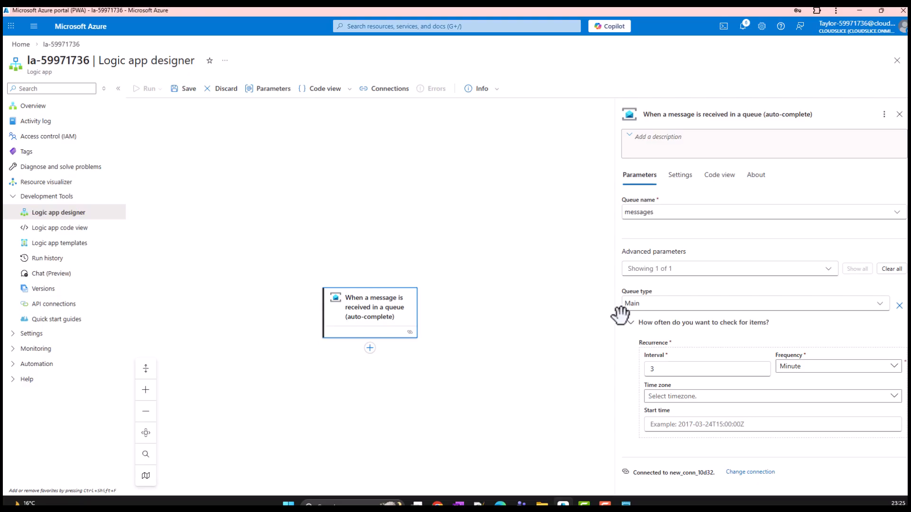
click(797, 370)
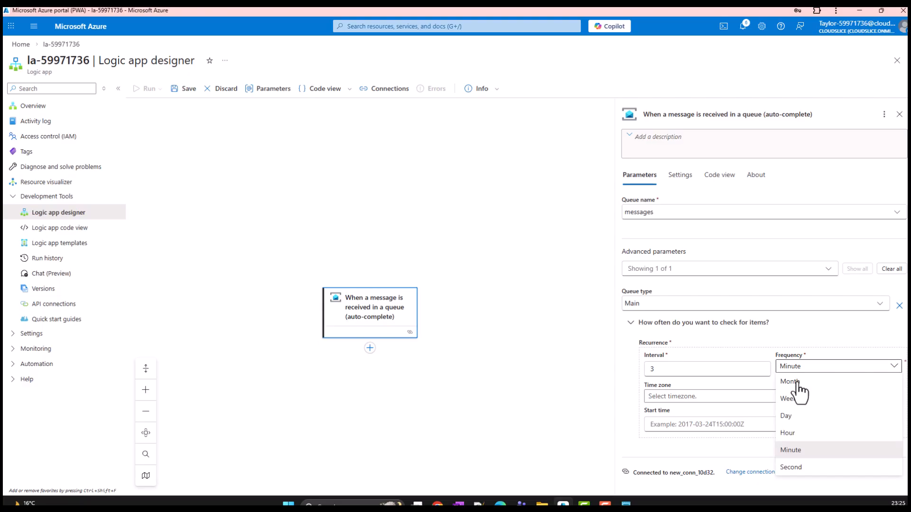
click(799, 469)
drag(666, 371, 622, 362)
text(30)
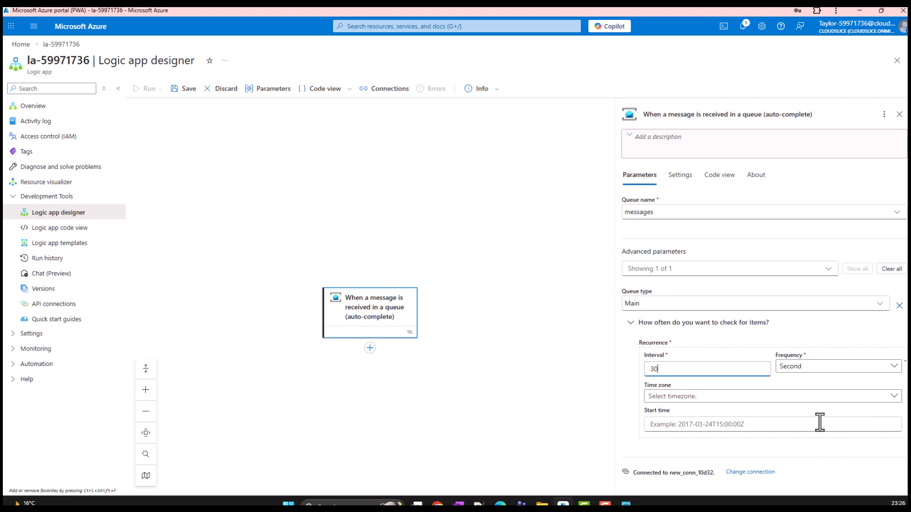
Allow the portal clipboard access and add the Azure Blob Storage action Create blob (V2) after the trigger
click(370, 348)
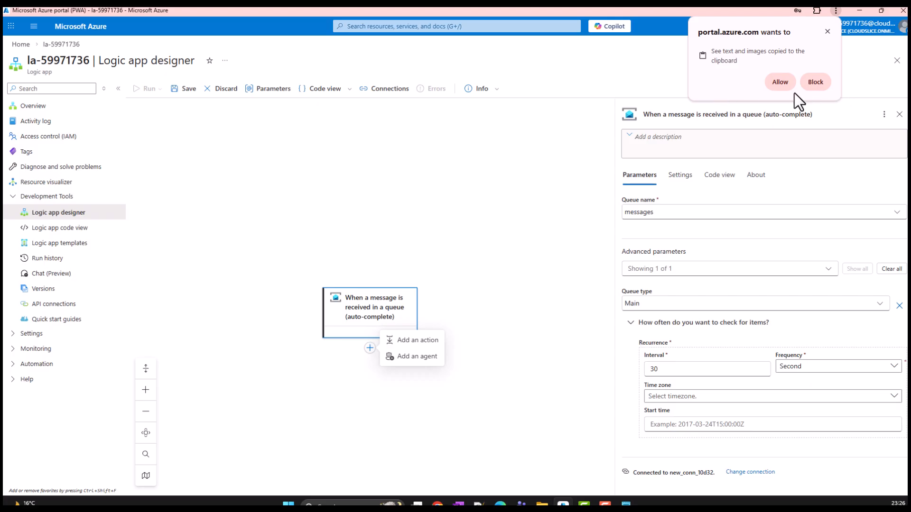
click(783, 83)
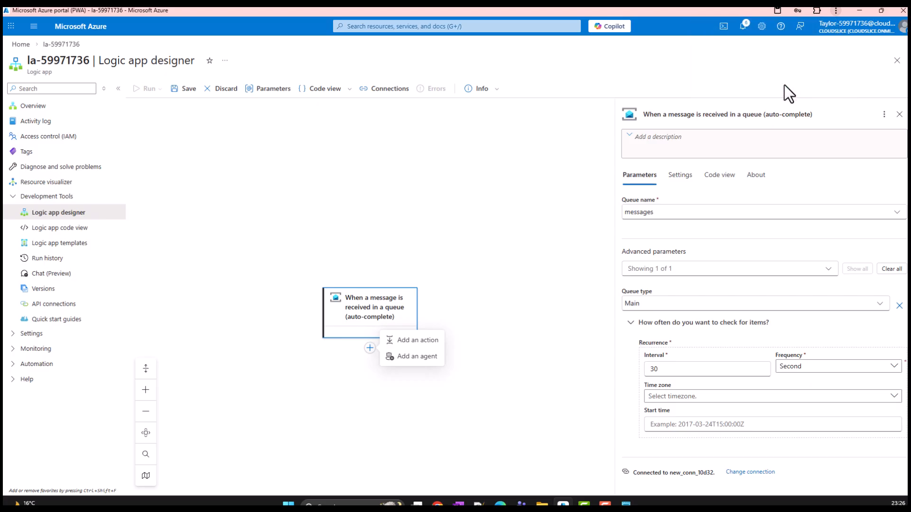
click(899, 116)
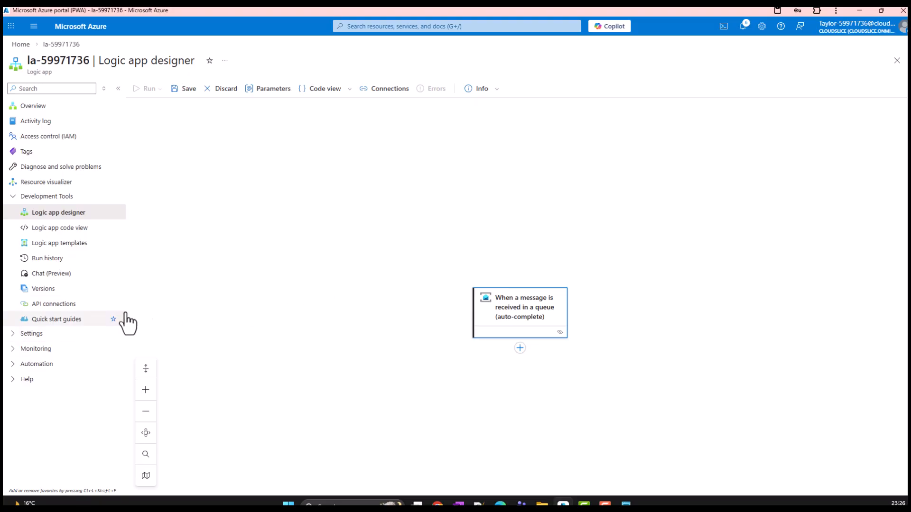
click(520, 347)
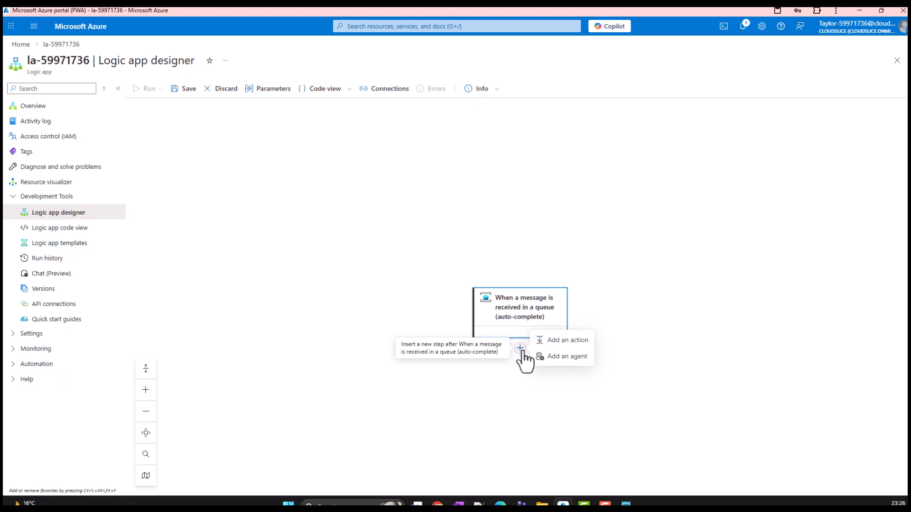
click(562, 342)
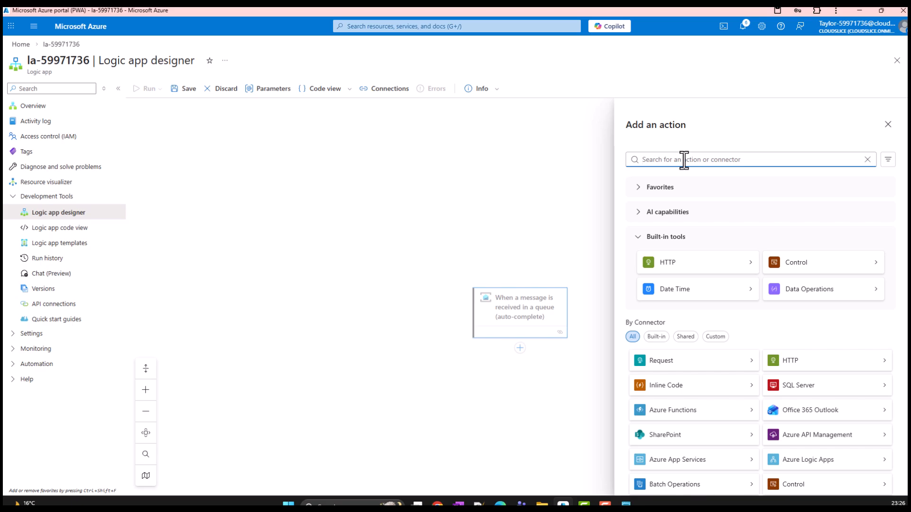
text(create blob)
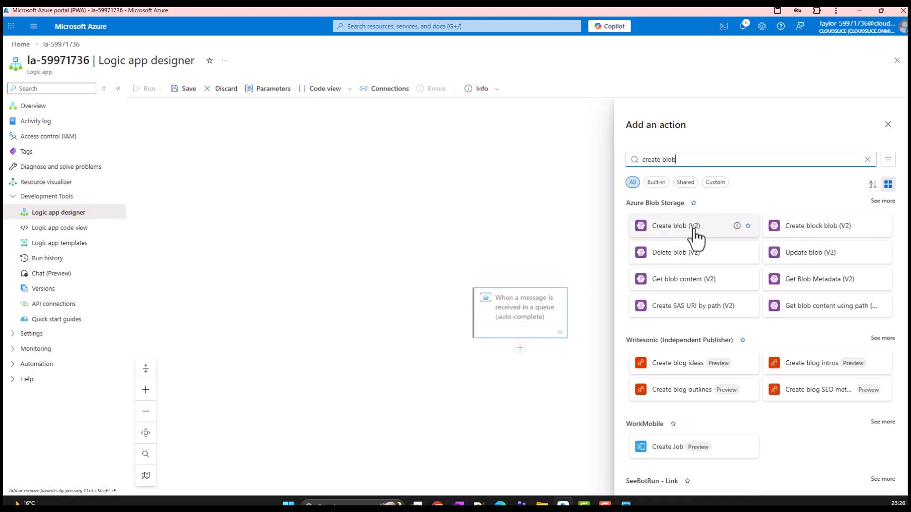
click(682, 232)
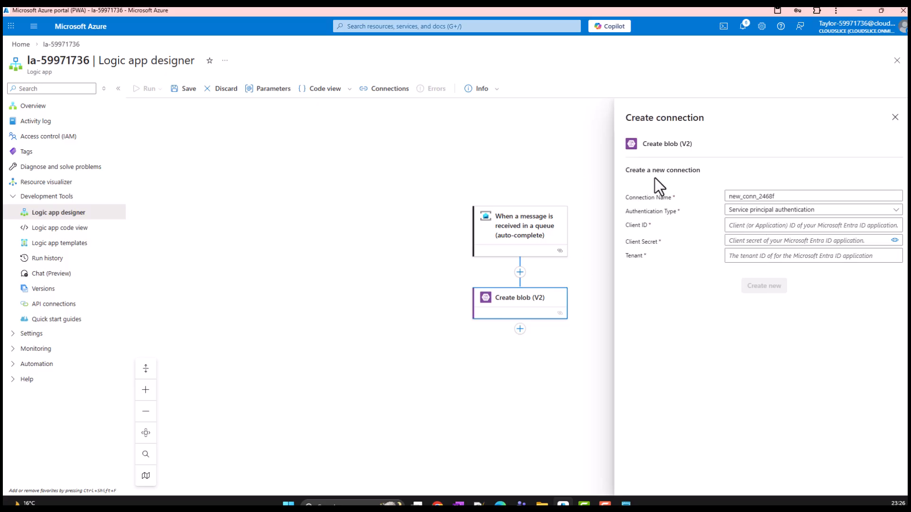
Create the Create blob (V2) connection under its default name with Access Key authentication, entering storage account sa59971736 and pasting its access key
click(767, 211)
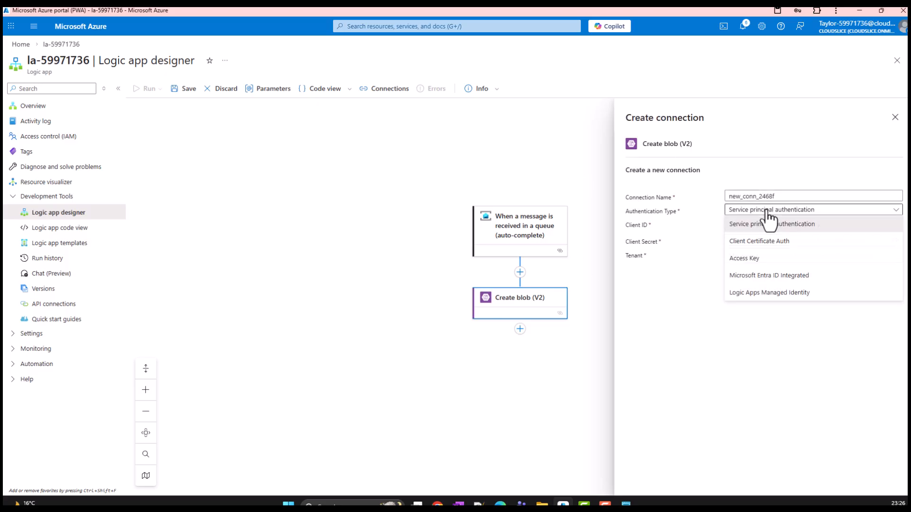
click(761, 260)
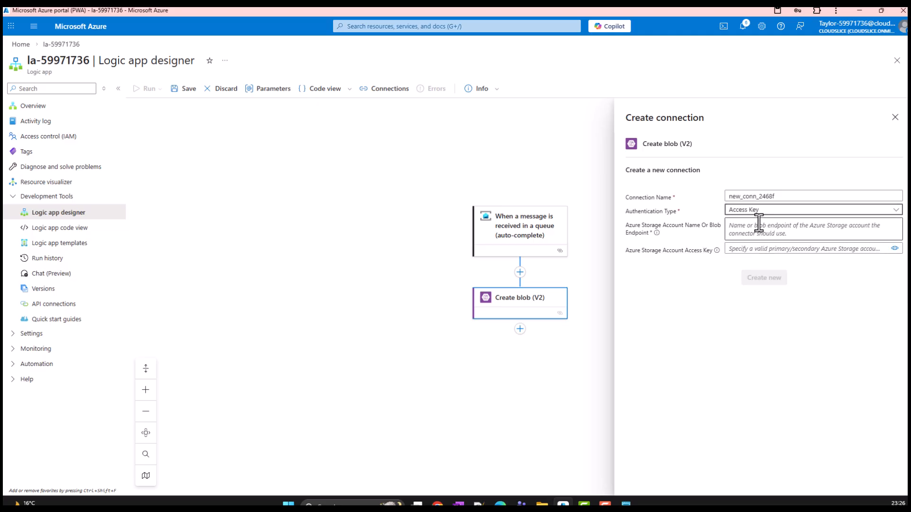
click(756, 227)
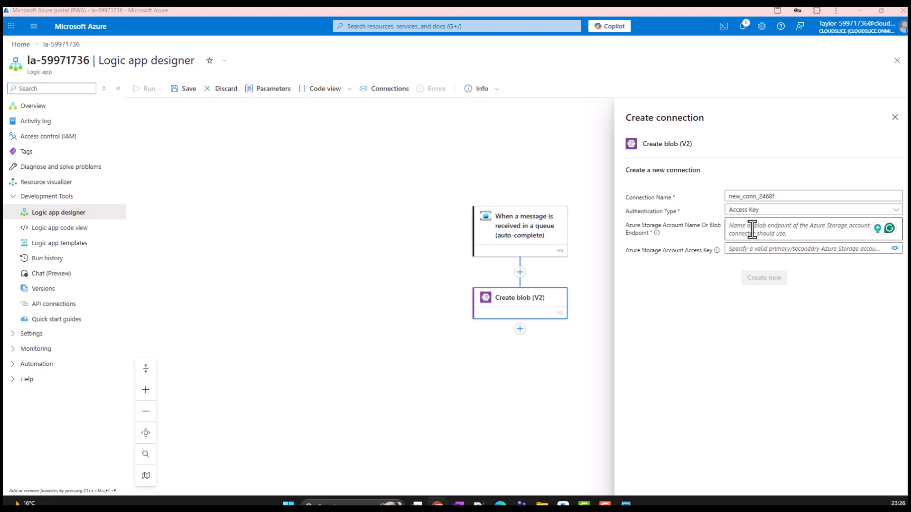
text(sa59971736)
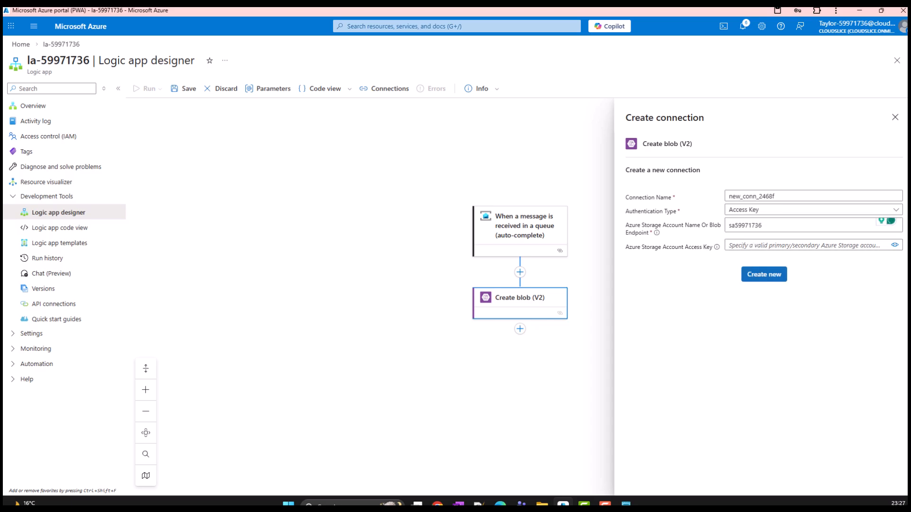
key(alt+Tab)
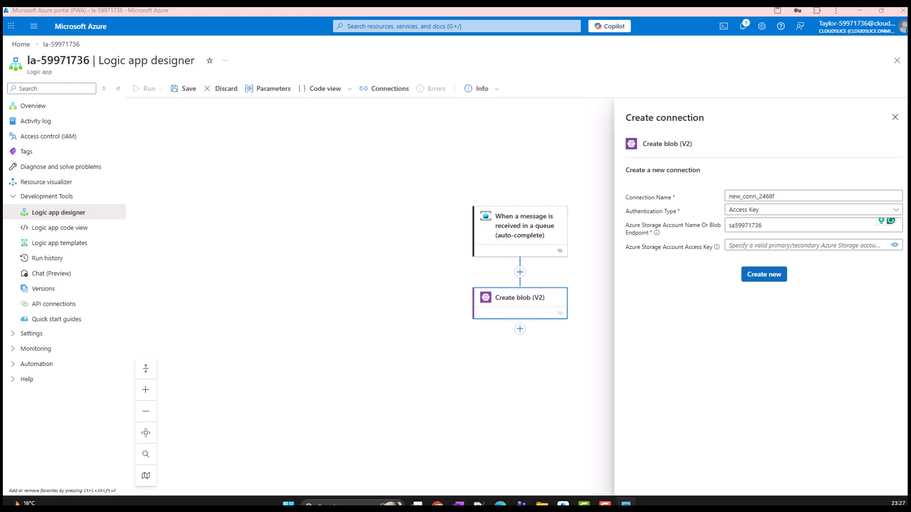
key(alt+Tab)
key(alt+Tab)
click(751, 244)
key(ctrl+v)
click(770, 276)
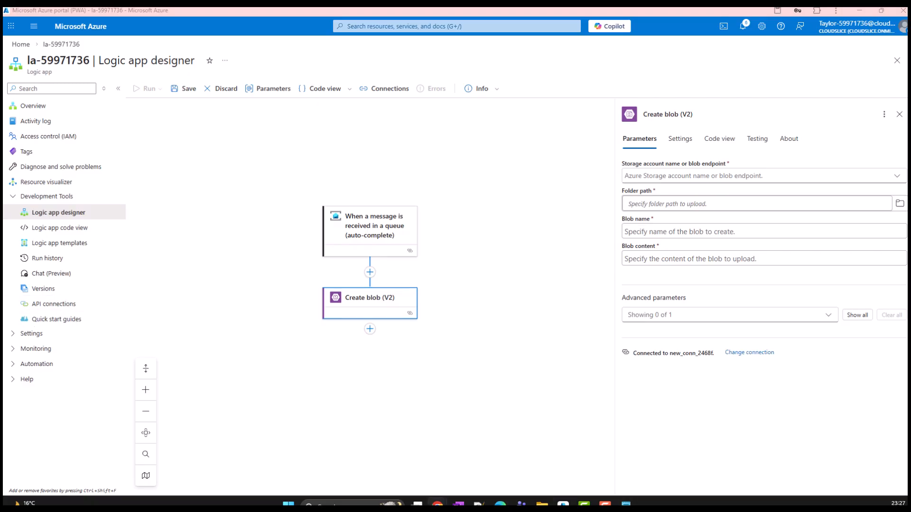
Make the Create blob action use the connection settings' storage account and set its folder path to /messageoutput
click(733, 179)
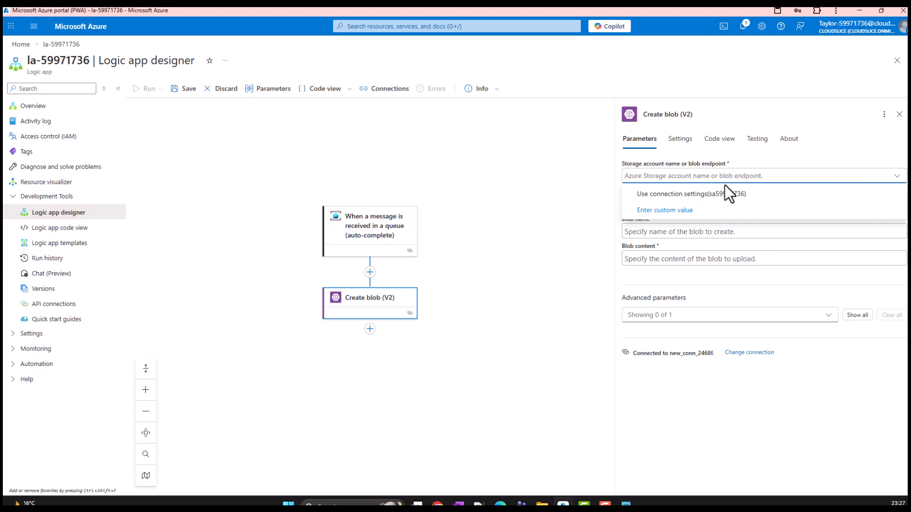
click(722, 194)
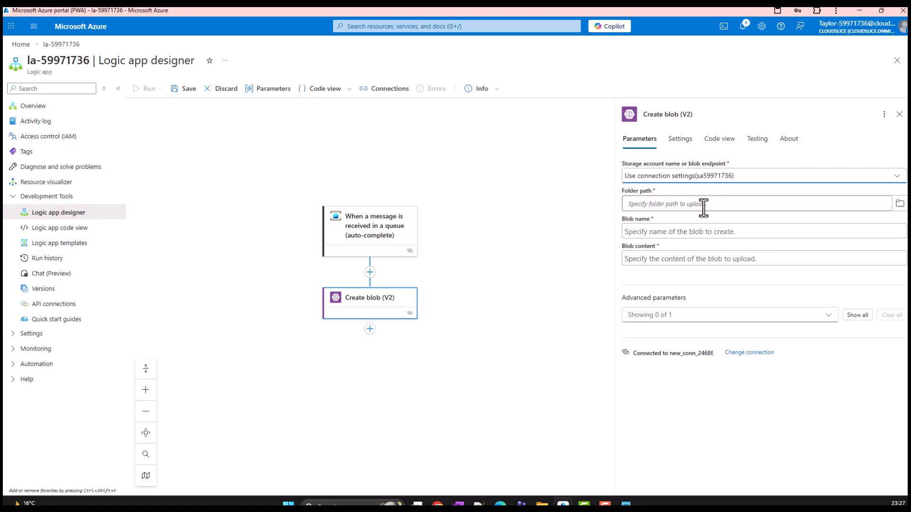
click(899, 205)
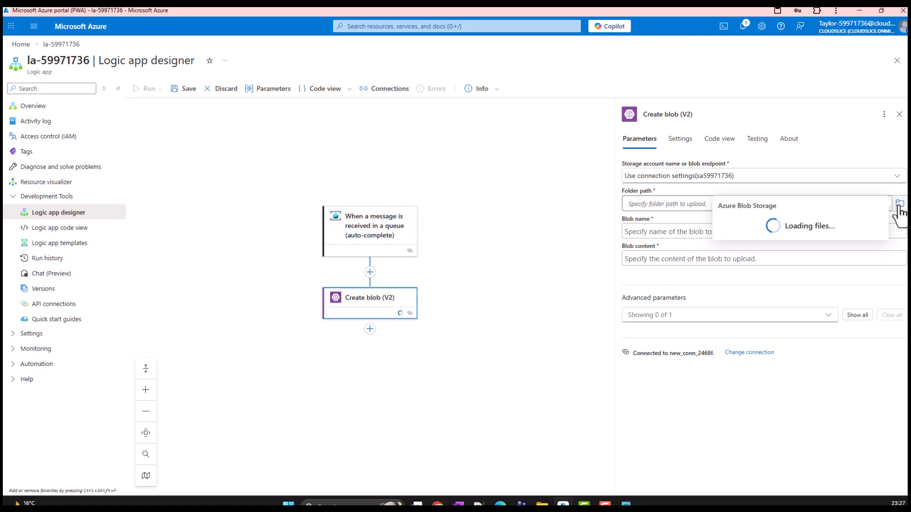
click(796, 227)
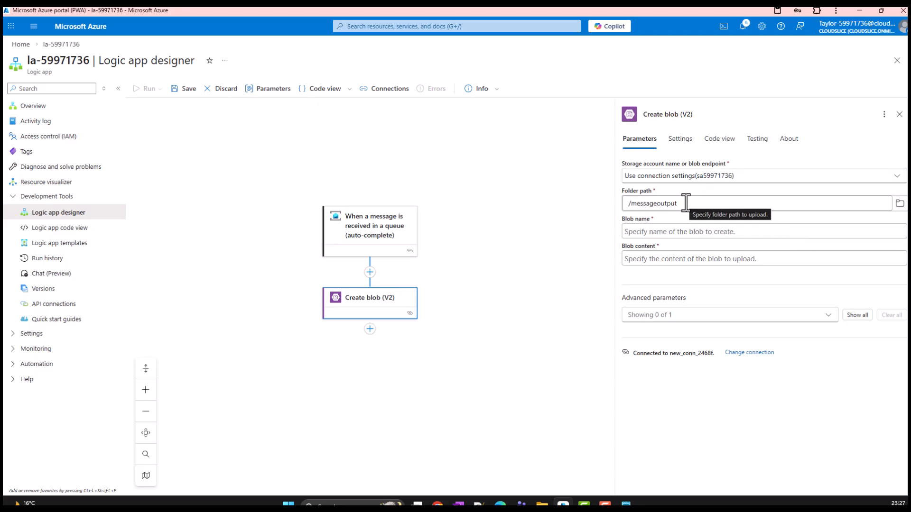
Browse the dynamic content and expression options for the blob name, and set the name to /messageoutput
click(669, 232)
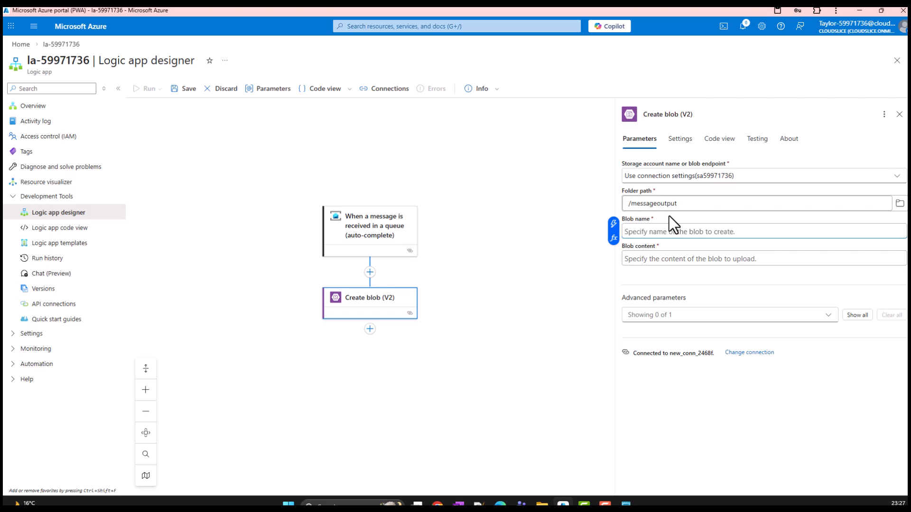
click(614, 224)
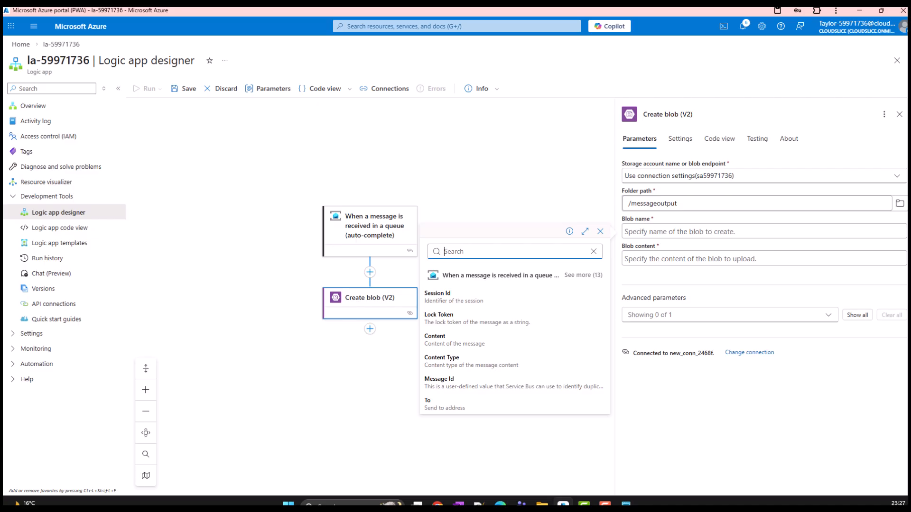
click(585, 231)
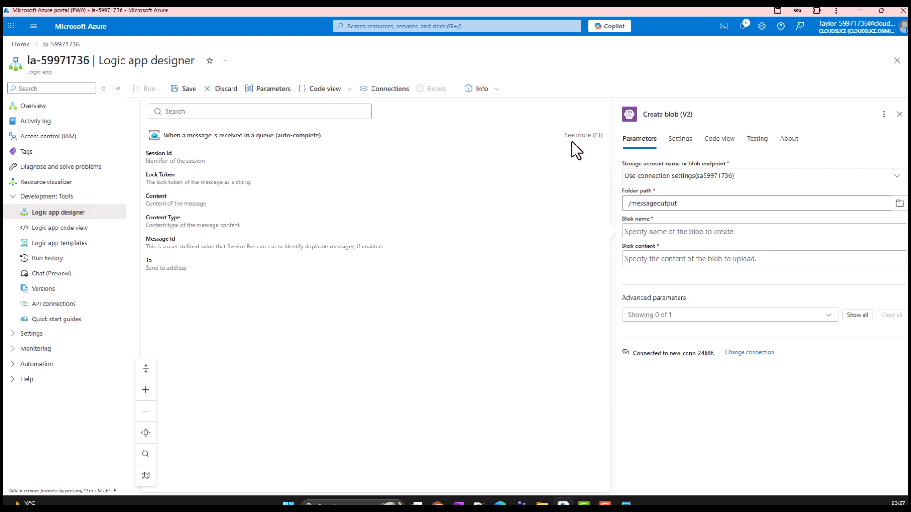
click(673, 232)
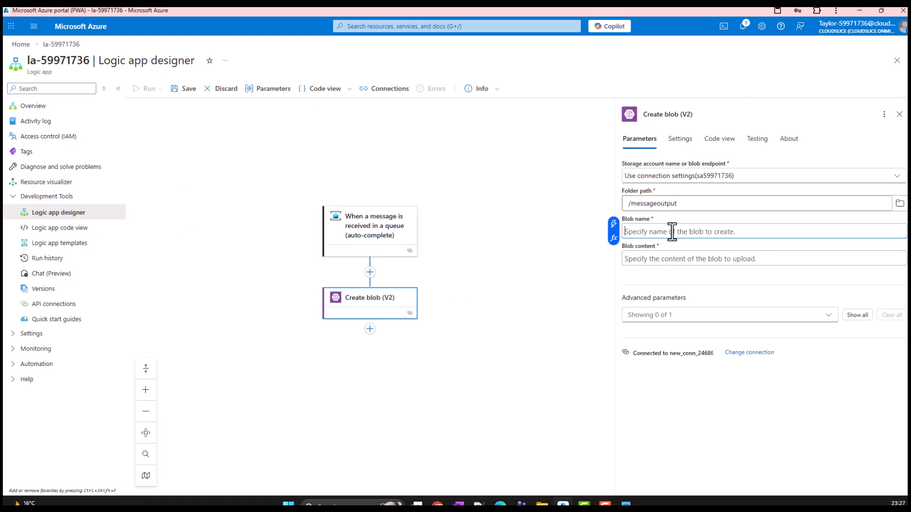
click(614, 238)
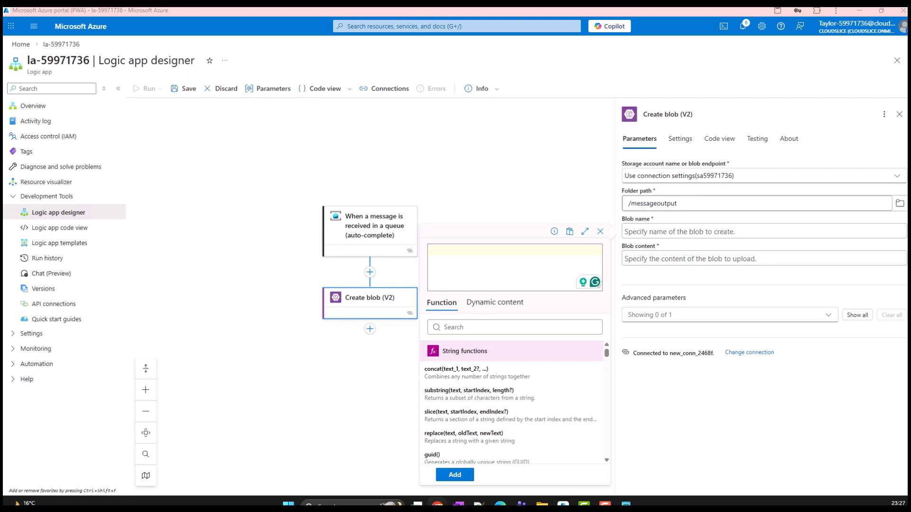
click(672, 233)
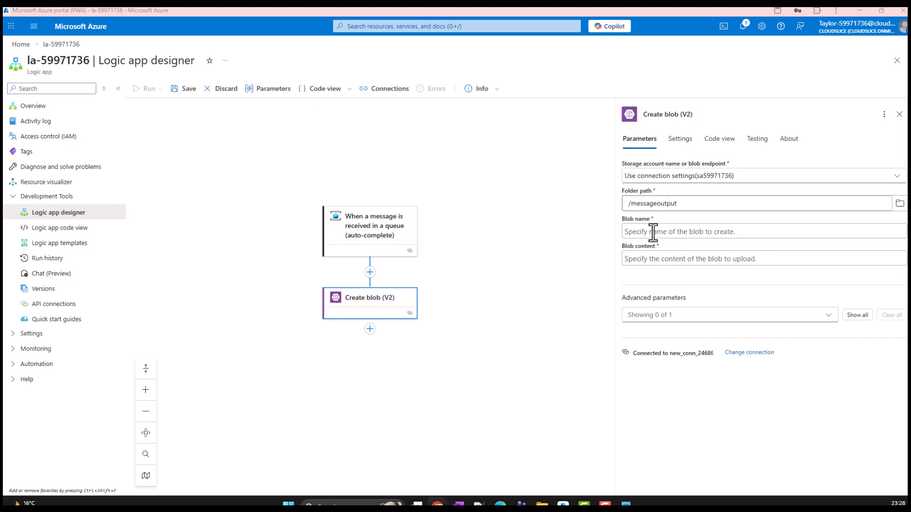
text(/messageoutput)
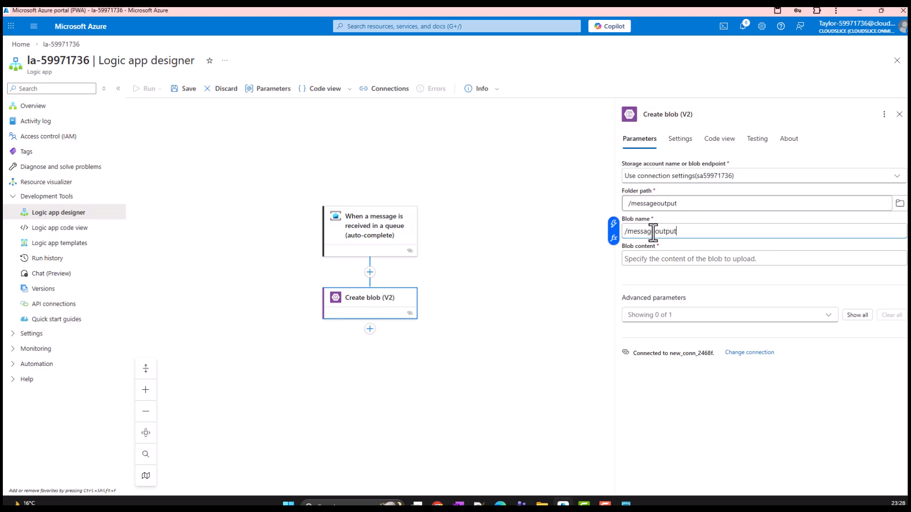
Set the blob content to the expression base64ToBinary(triggerBody()?['ContentData']), without a leading @, and save the workflow
click(647, 259)
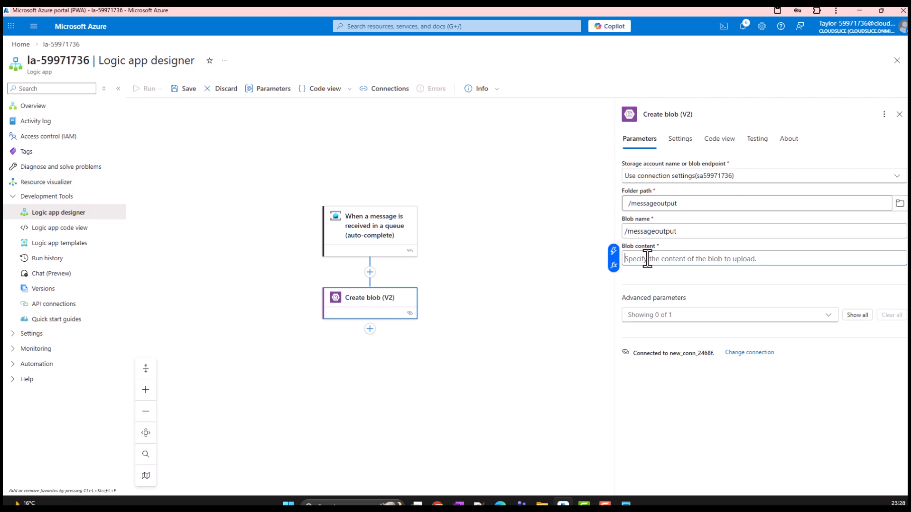
click(613, 264)
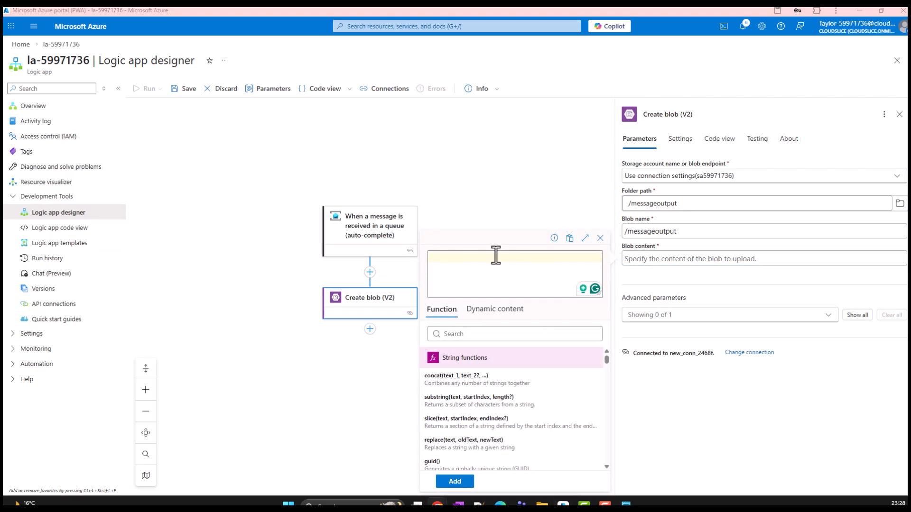
text(@base64ToBinary(triggerBody()?['ContentData']))
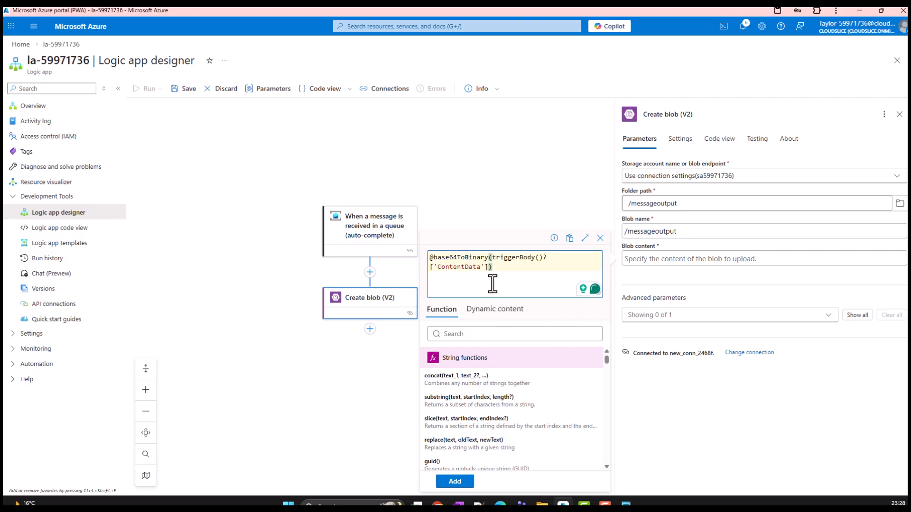
click(435, 259)
key(BackSpace)
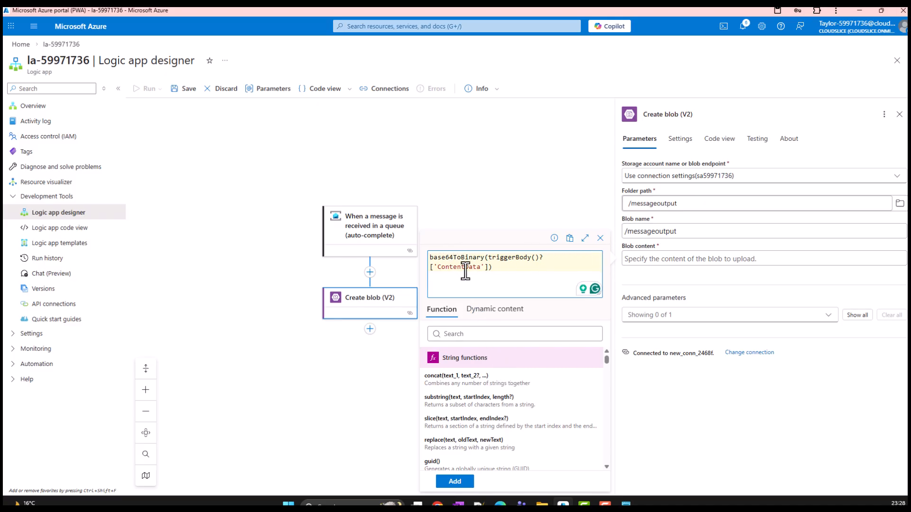
click(455, 481)
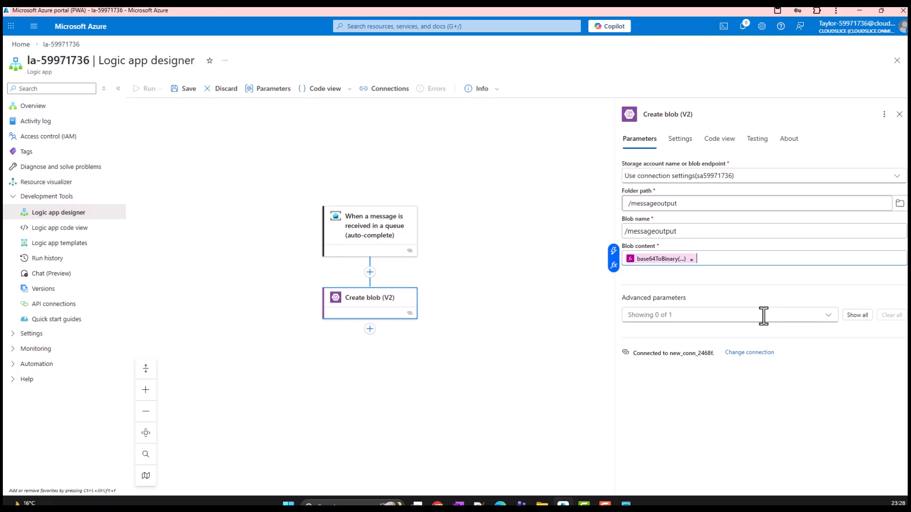
click(710, 315)
click(186, 89)
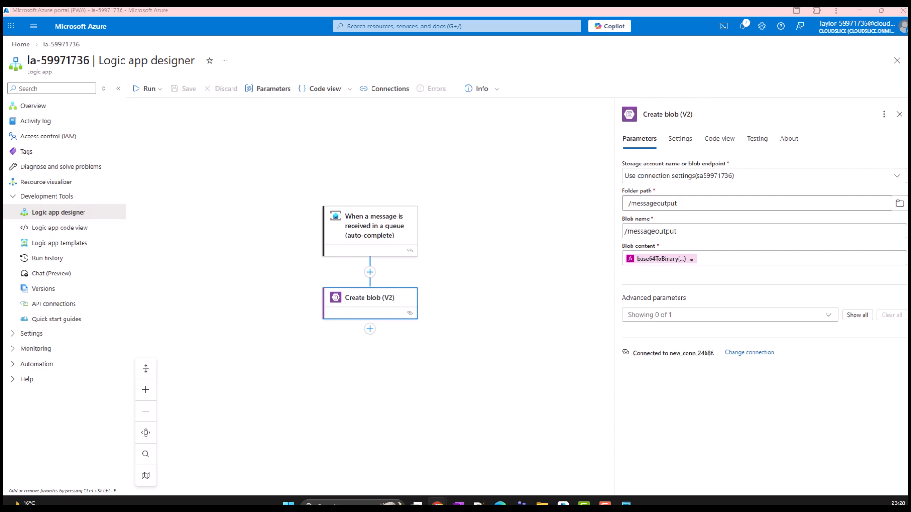
Review the queue trigger's parameters, change the Create blob action's blob name to a first name followed by Output, and save the workflow
click(378, 237)
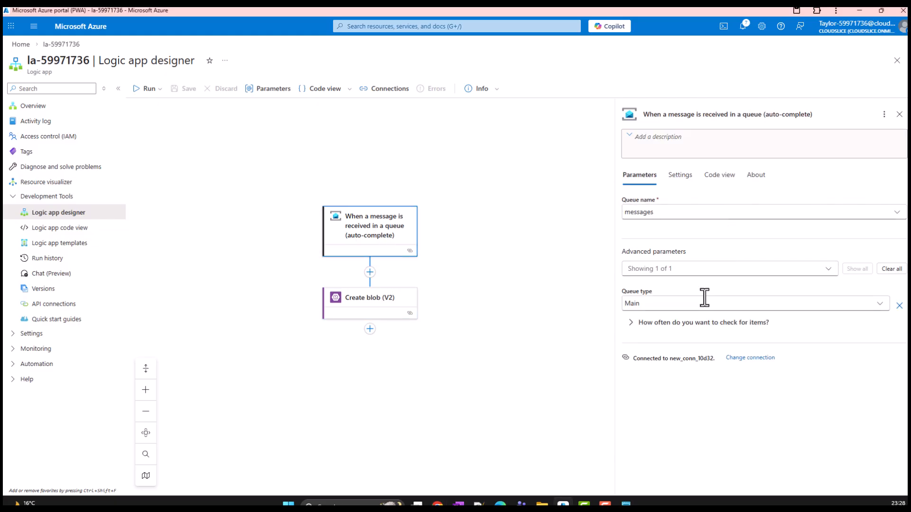
click(376, 309)
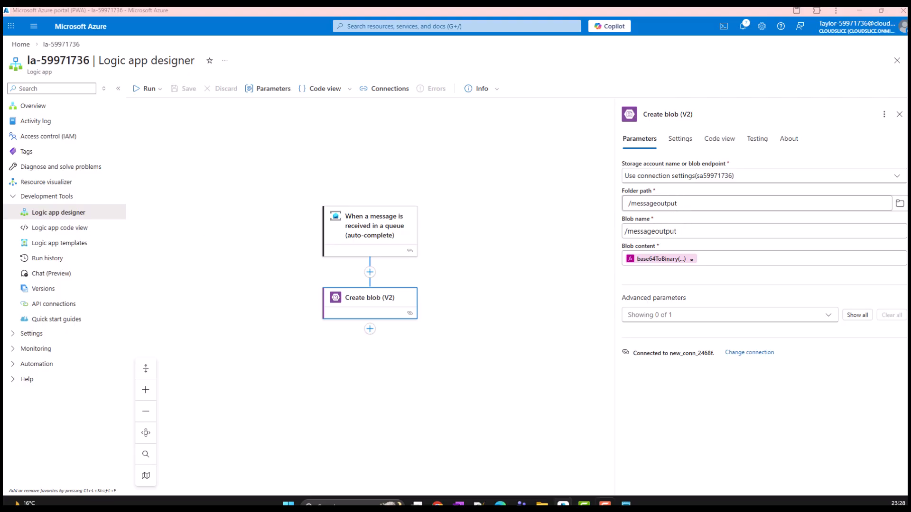
click(628, 232)
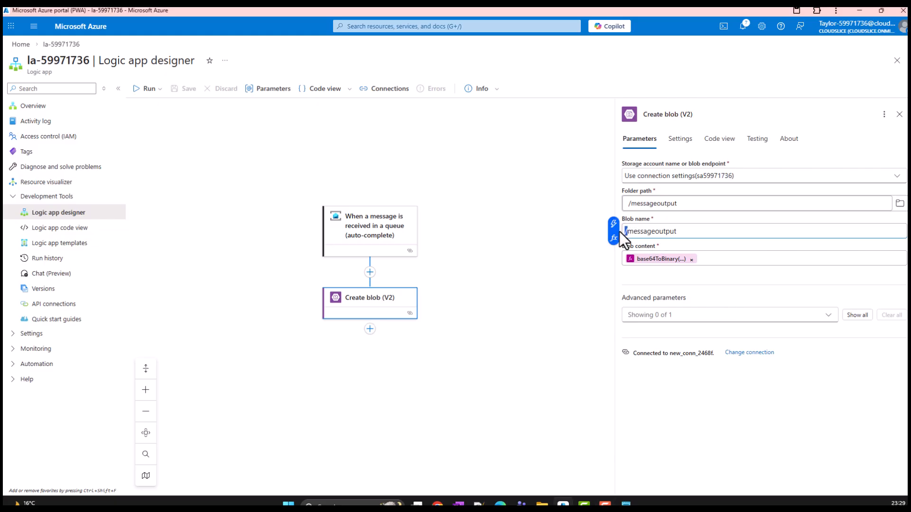
key(Delete)
double_click(674, 232)
text(SAgar)
key(BackSpace)
key(BackSpace)
text(argar)
click(186, 89)
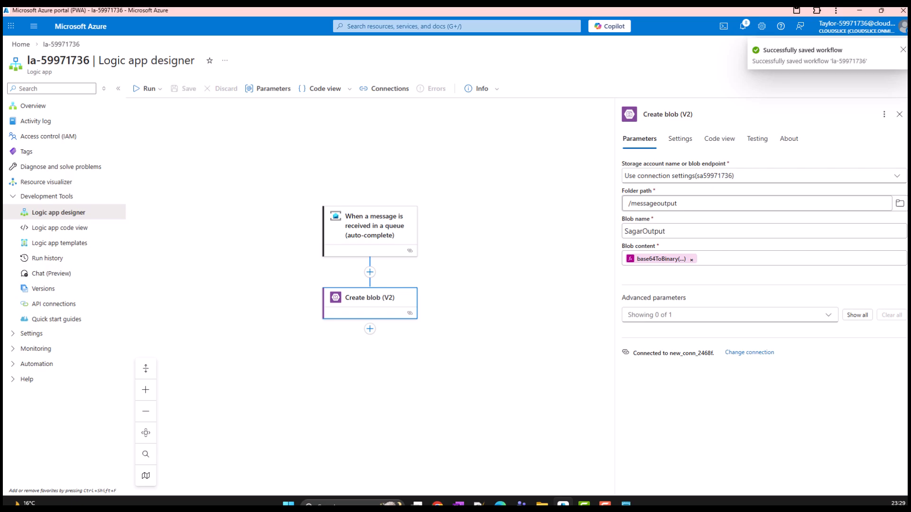
Open Service Bus Explorer for the messages queue in the sb59971736 Service Bus namespace
key(alt+Tab)
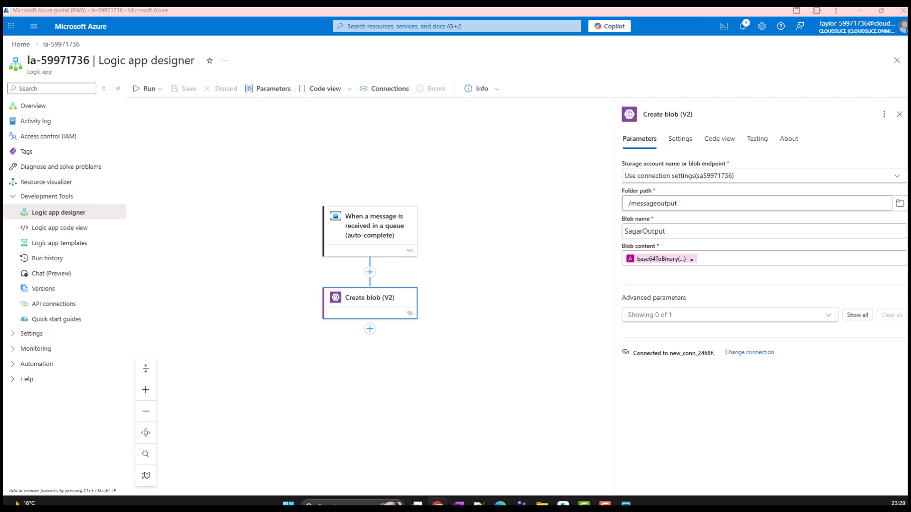
click(20, 44)
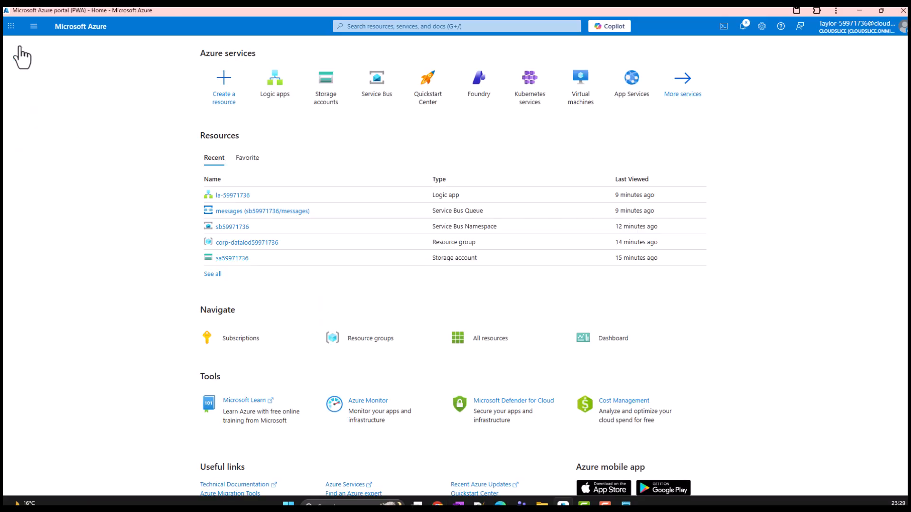
click(376, 91)
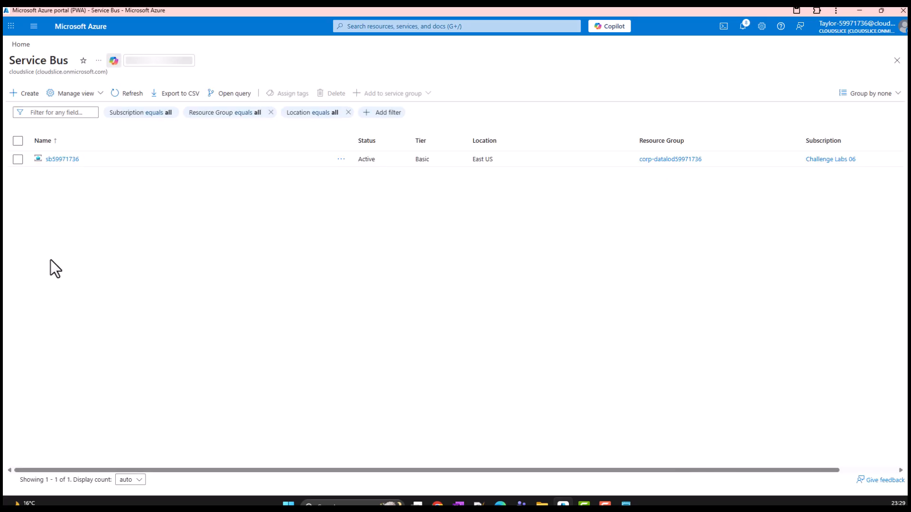
click(58, 161)
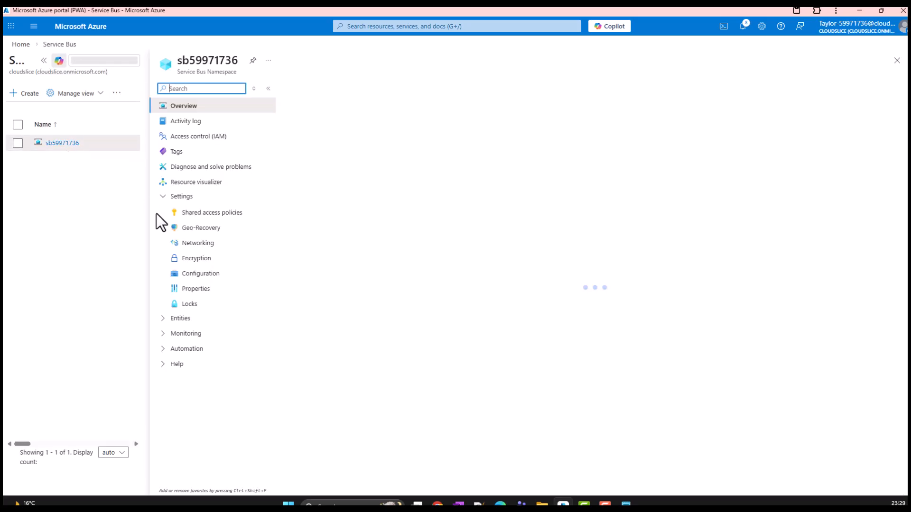
click(178, 317)
click(193, 334)
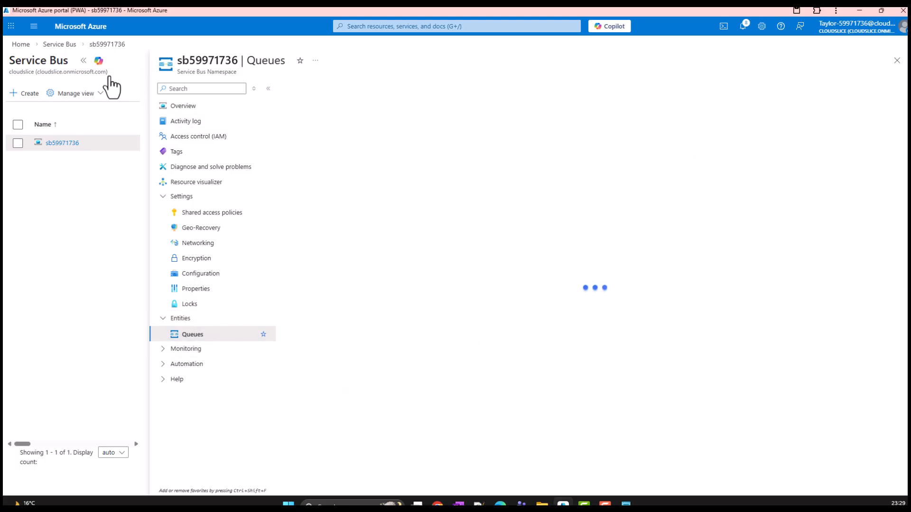
click(83, 61)
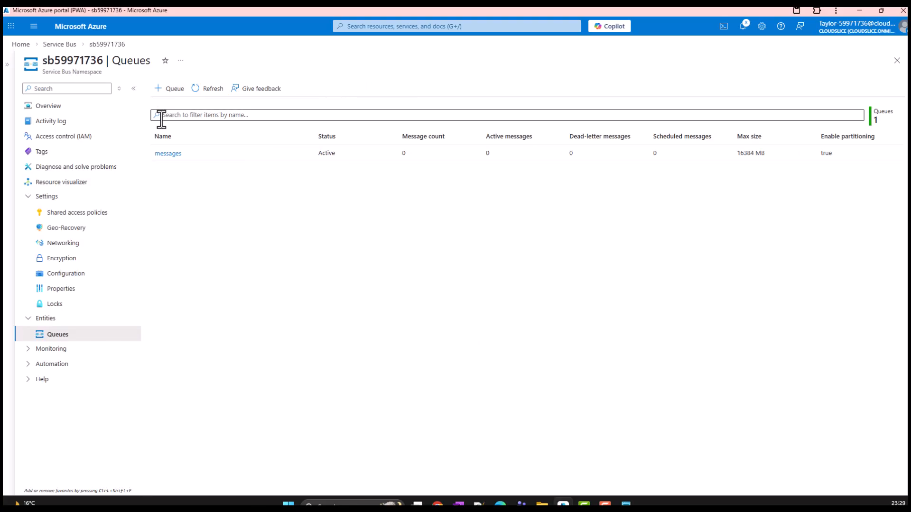
click(172, 153)
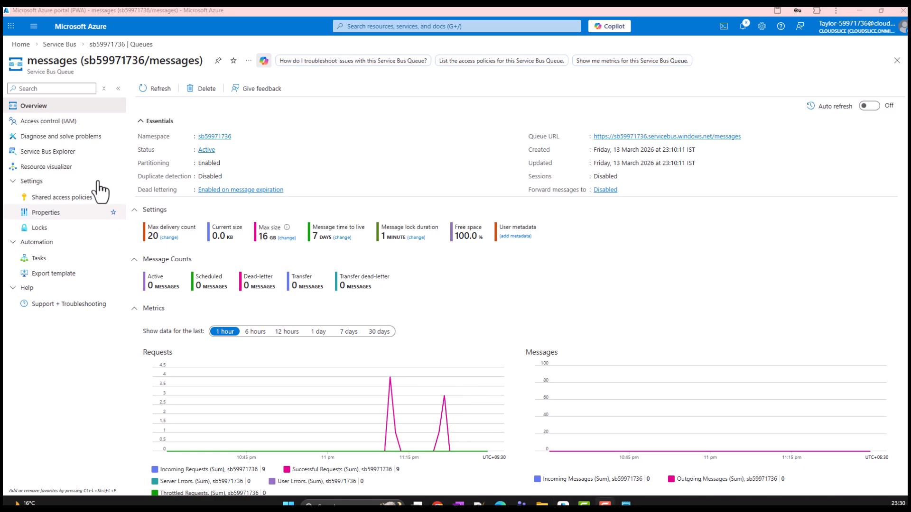
click(65, 152)
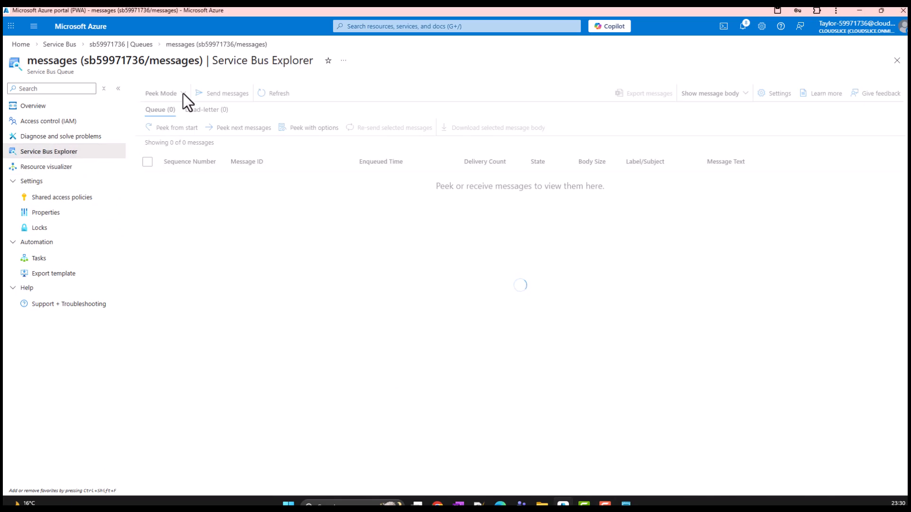
Send a text/plain message with the body Hello hello followed by a first name to the messages queue
click(186, 95)
click(188, 271)
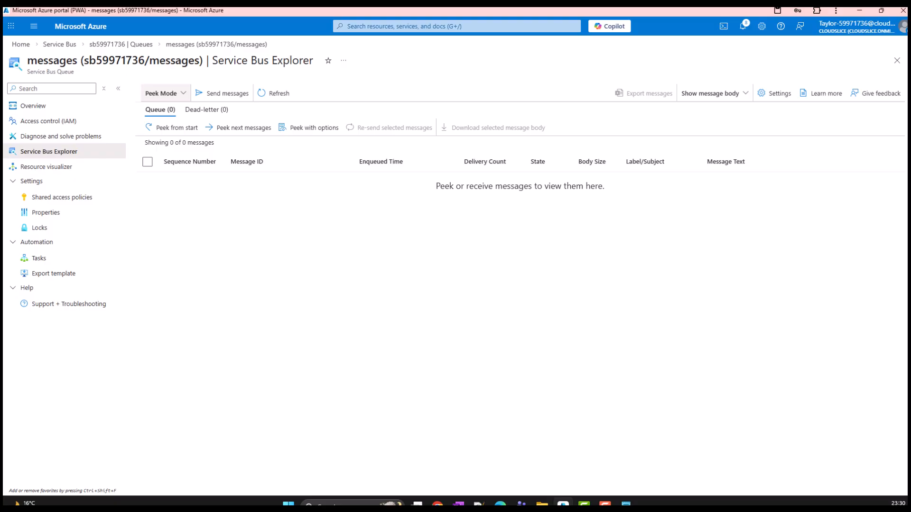
click(240, 95)
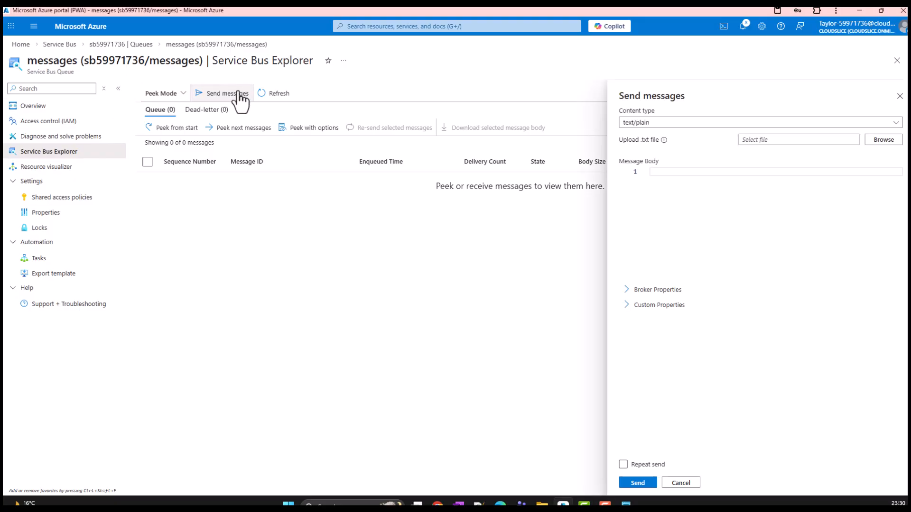
click(671, 124)
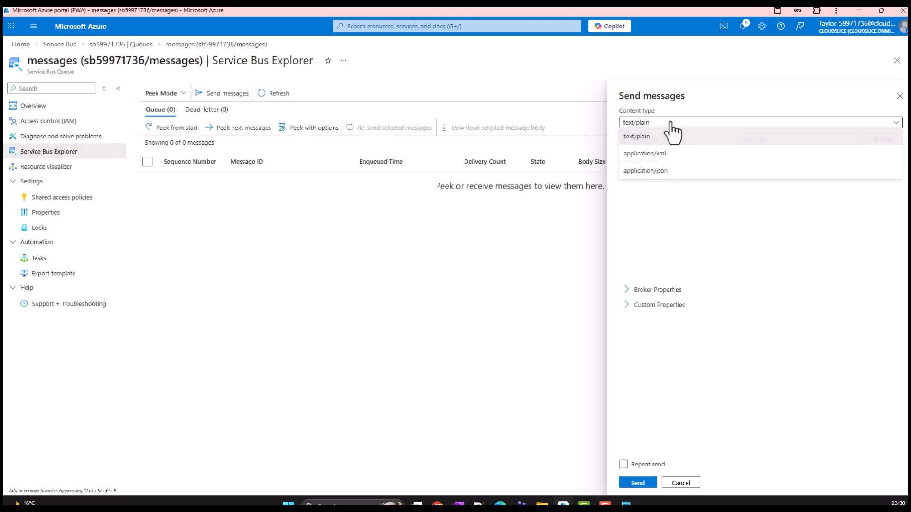
click(679, 207)
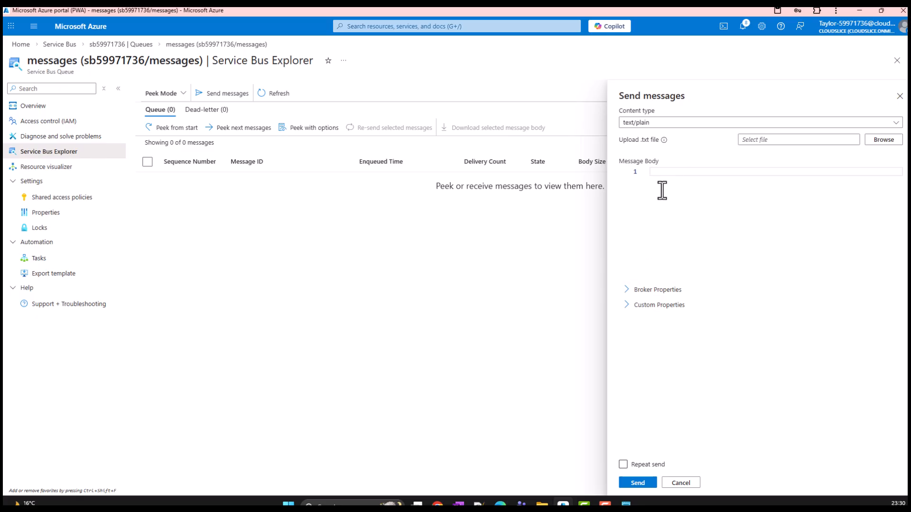
text(Hello hello)
click(639, 484)
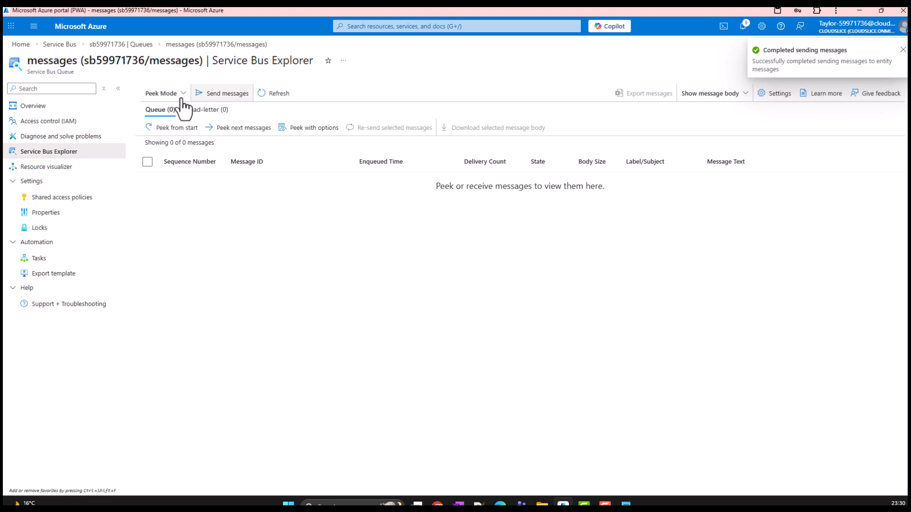
Open the latest run of the la-59971736 logic app from its run history
click(20, 45)
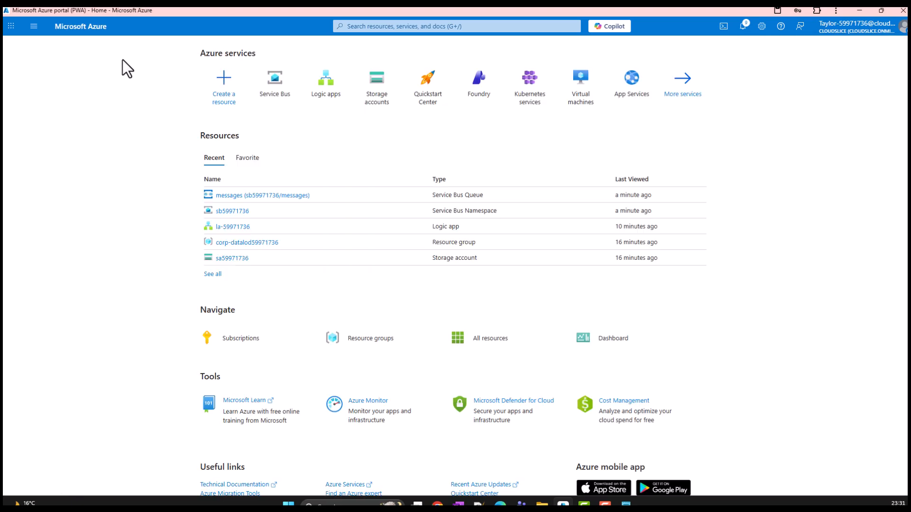
click(331, 91)
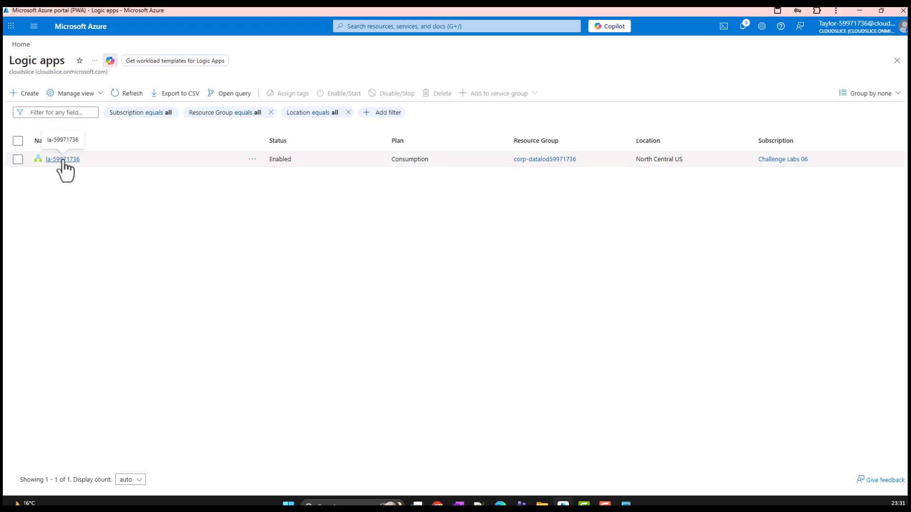
click(62, 160)
click(79, 61)
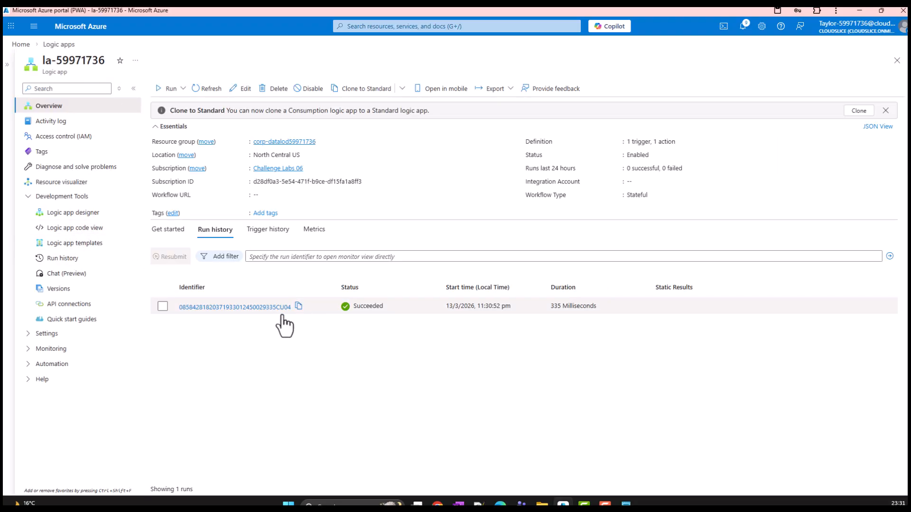
click(239, 307)
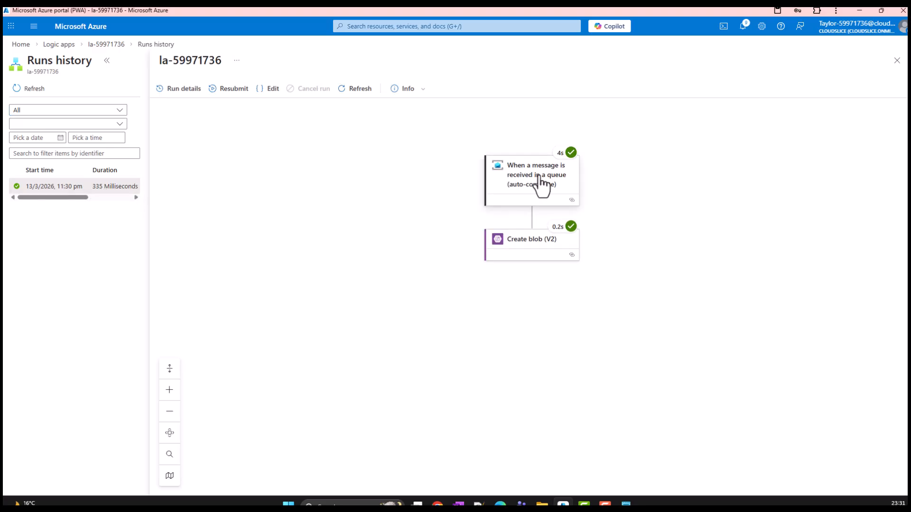
Examine the queue trigger's raw inputs, queue name, queue type and outputs for this run
click(539, 183)
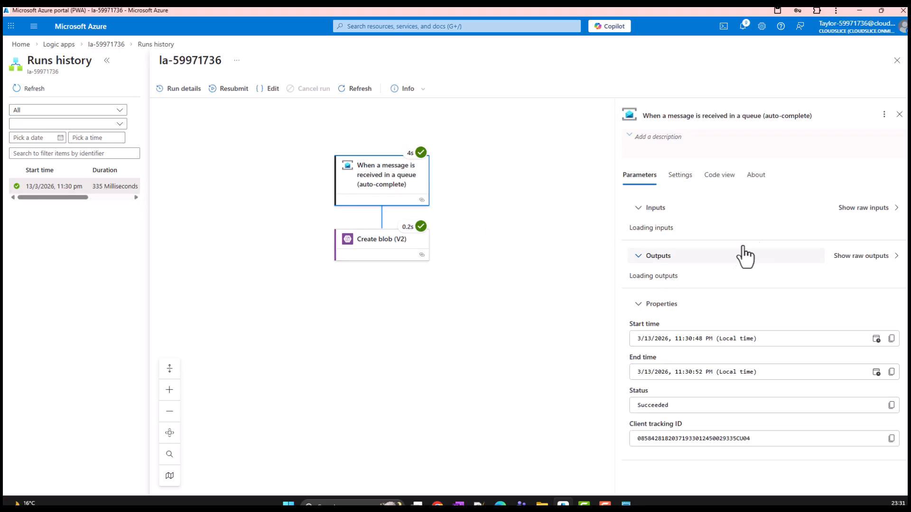
click(854, 209)
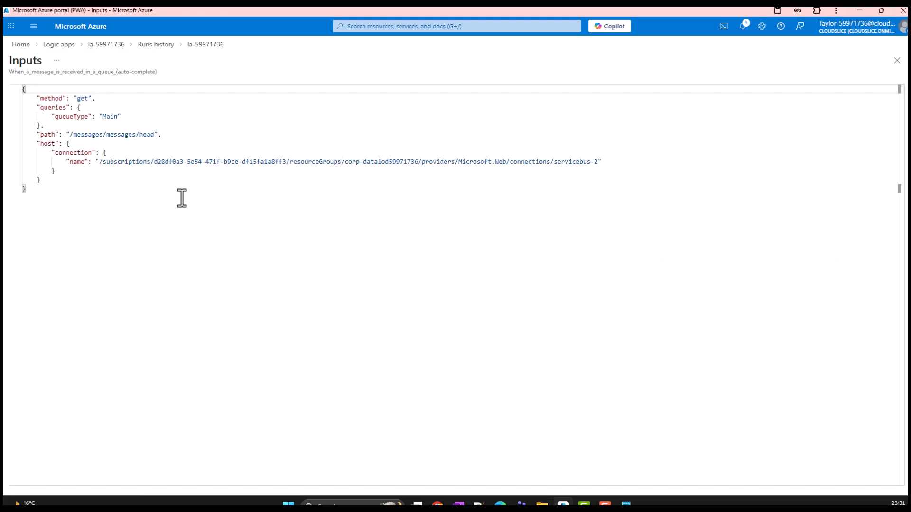
click(897, 61)
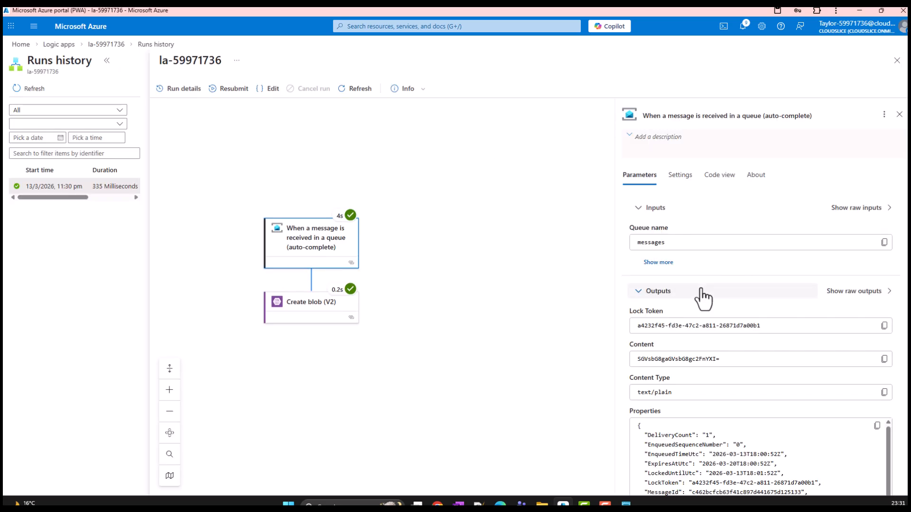
click(641, 295)
click(640, 294)
click(658, 263)
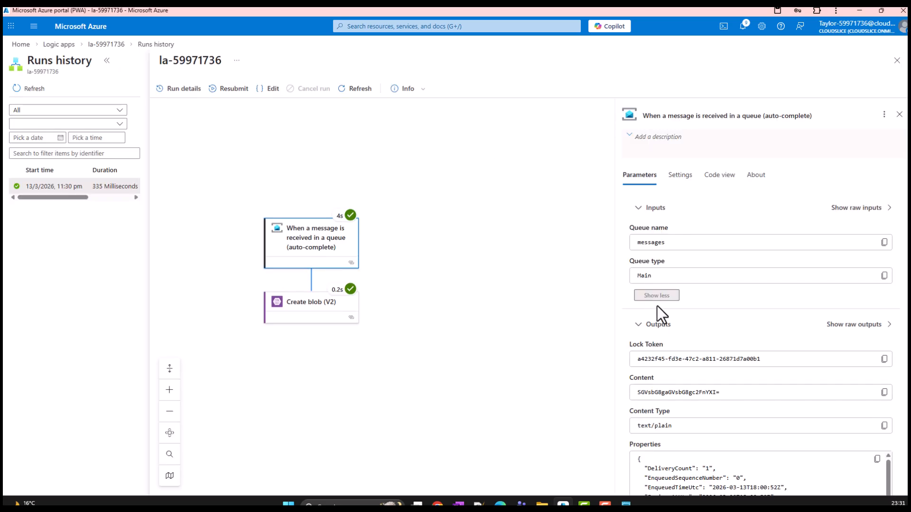
scroll(656, 306, down, 1)
Examine the Create blob (V2) action's inputs, outputs and properties for this run
click(289, 314)
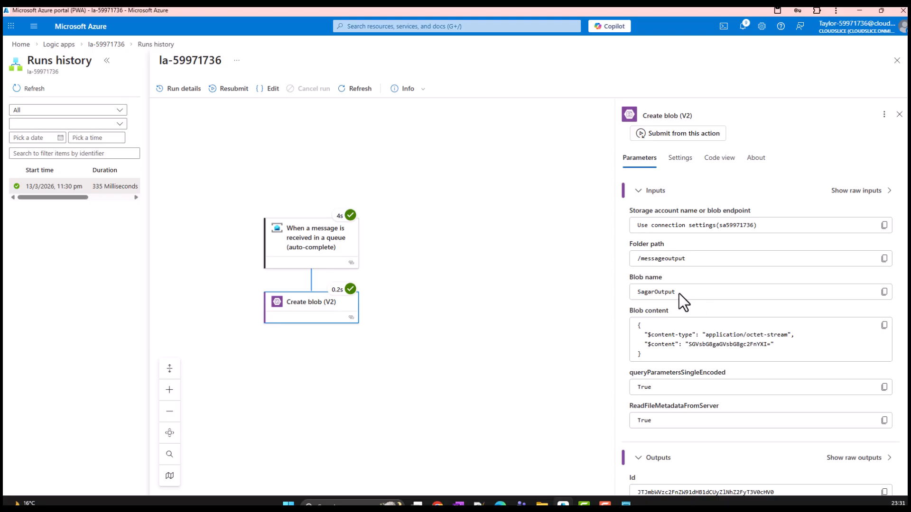
scroll(675, 307, down, 8)
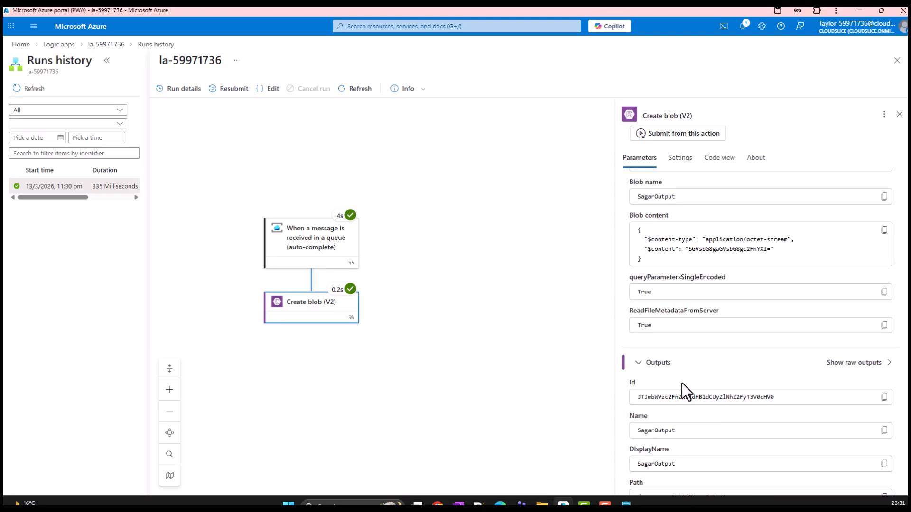
scroll(682, 386, down, 3)
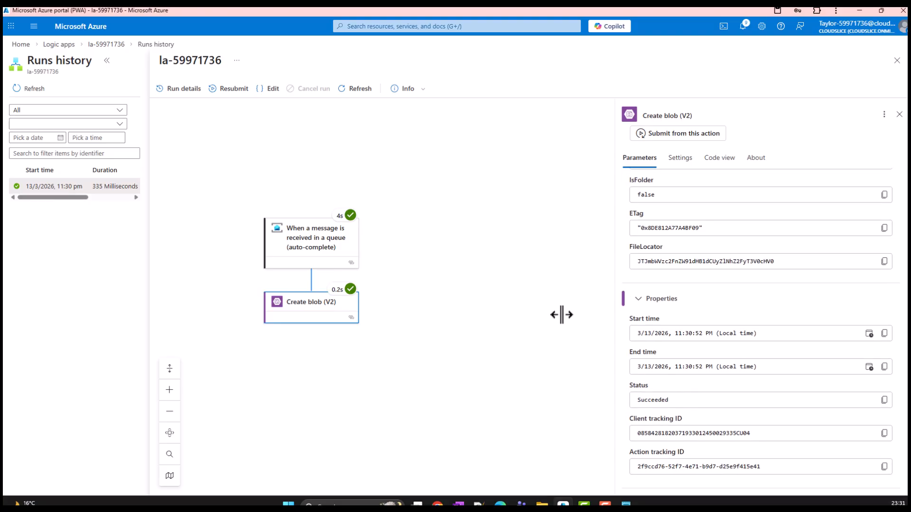
Open the messageoutput container in the sa59971736 storage account
click(19, 45)
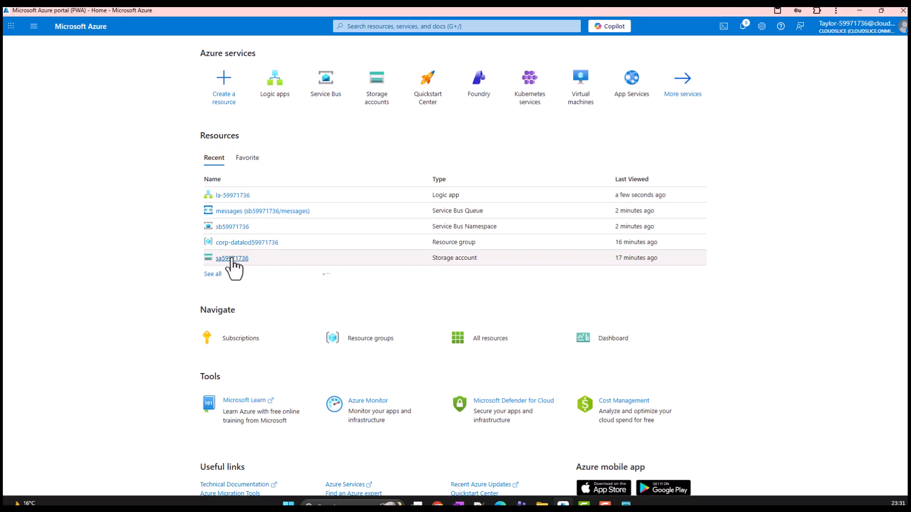
click(229, 258)
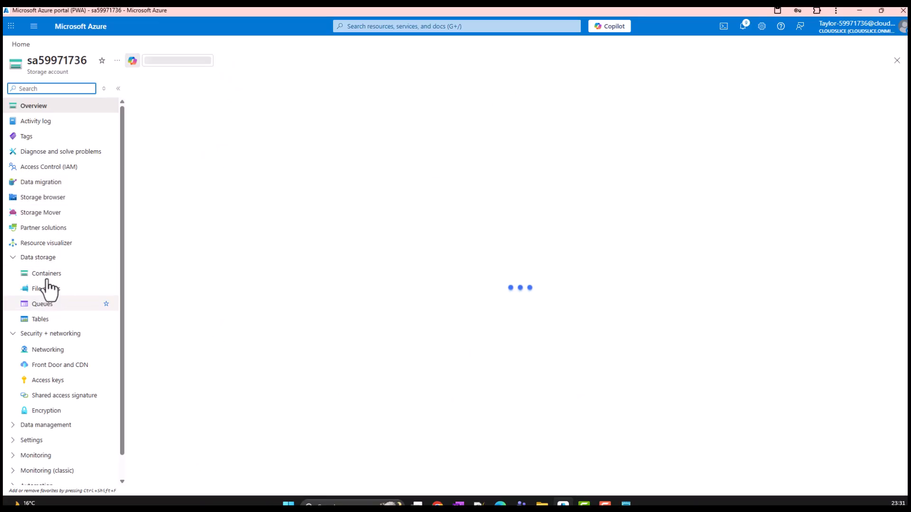
click(46, 275)
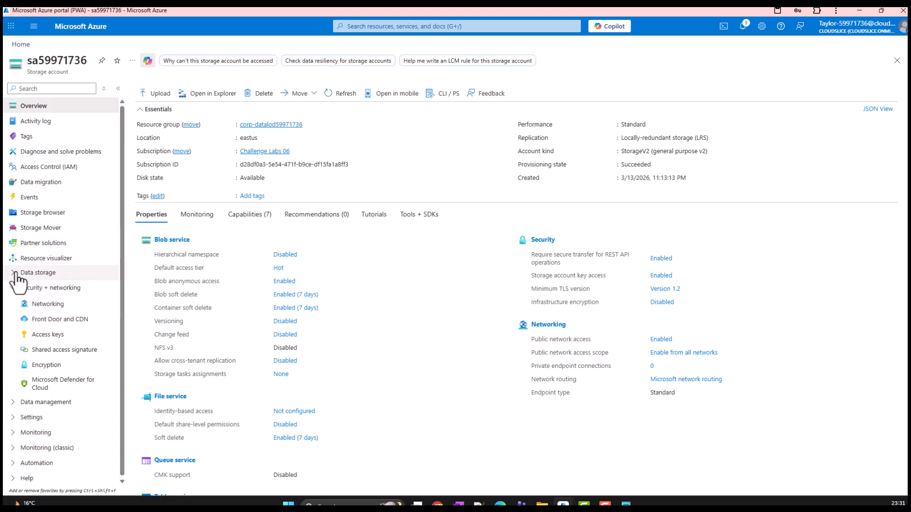
click(42, 273)
click(48, 288)
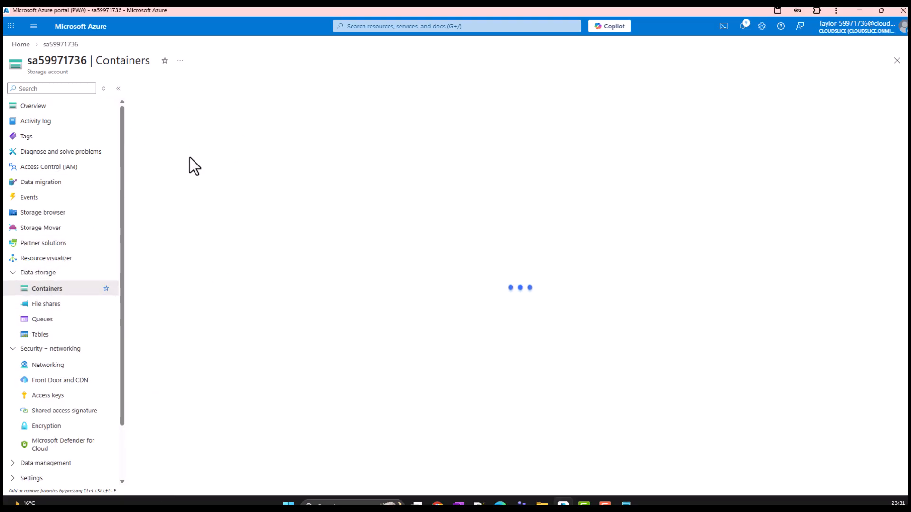
click(199, 174)
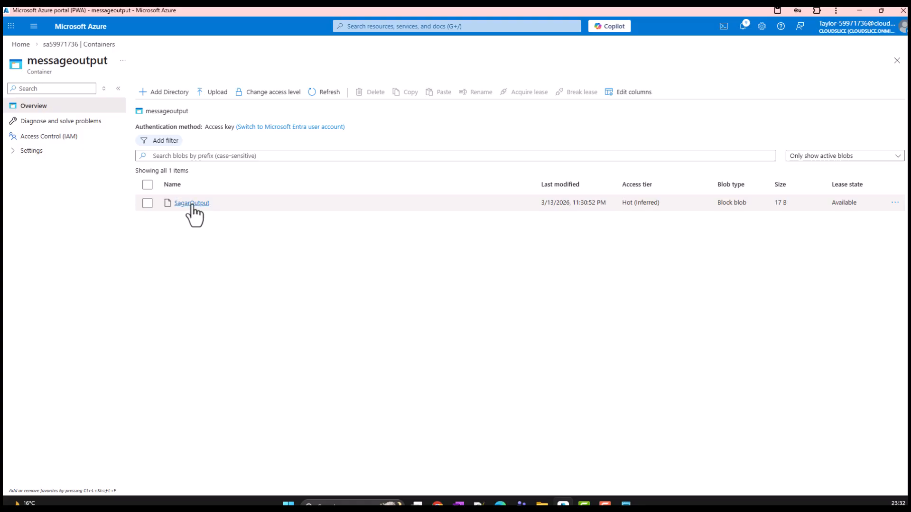
Open the output blob's content in the editor and select its text to check the delivered message
click(192, 206)
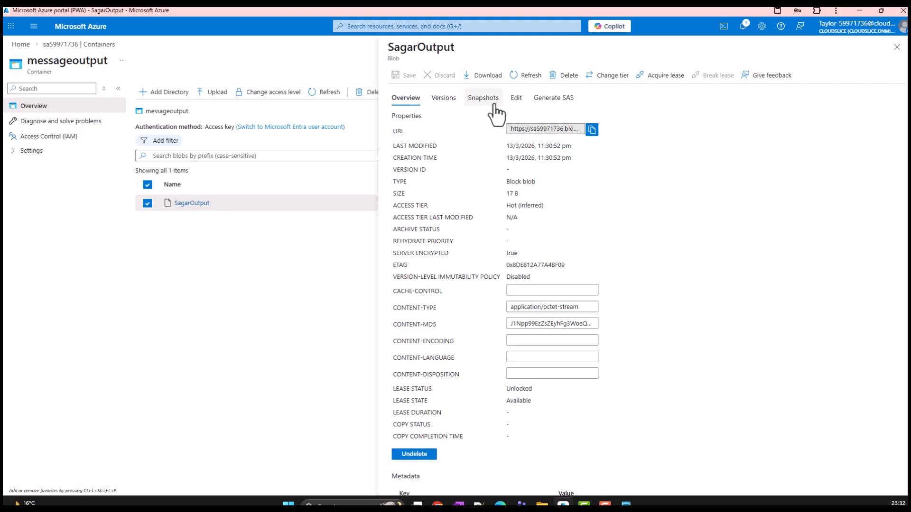
click(512, 102)
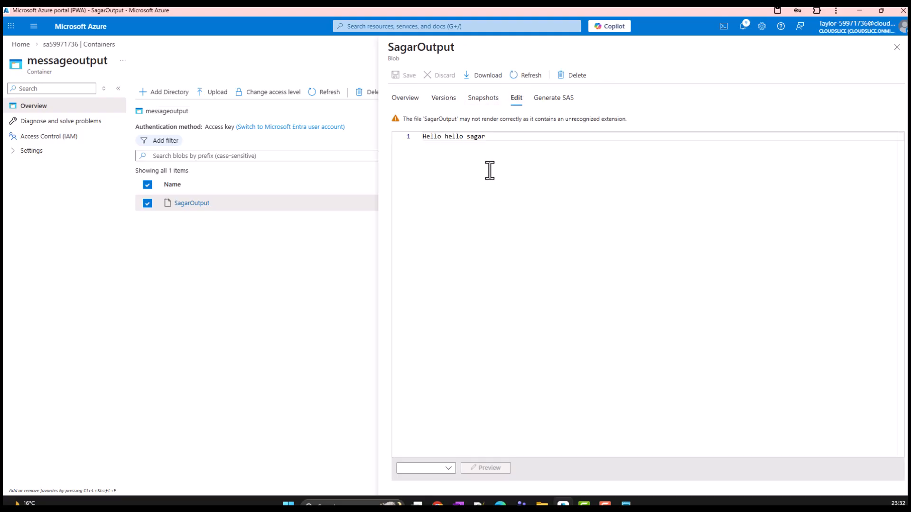
drag(503, 140, 420, 136)
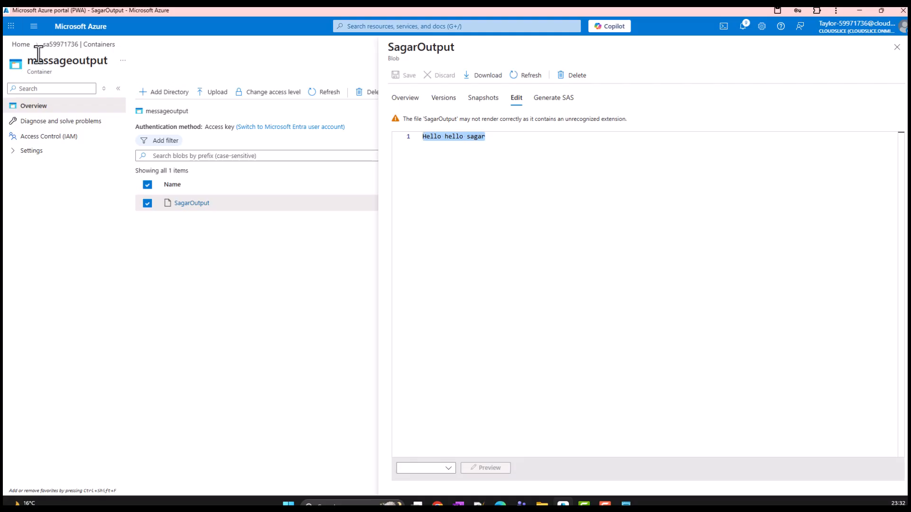
Return to Service Bus Explorer for the messages queue in the sb59971736 namespace
click(21, 44)
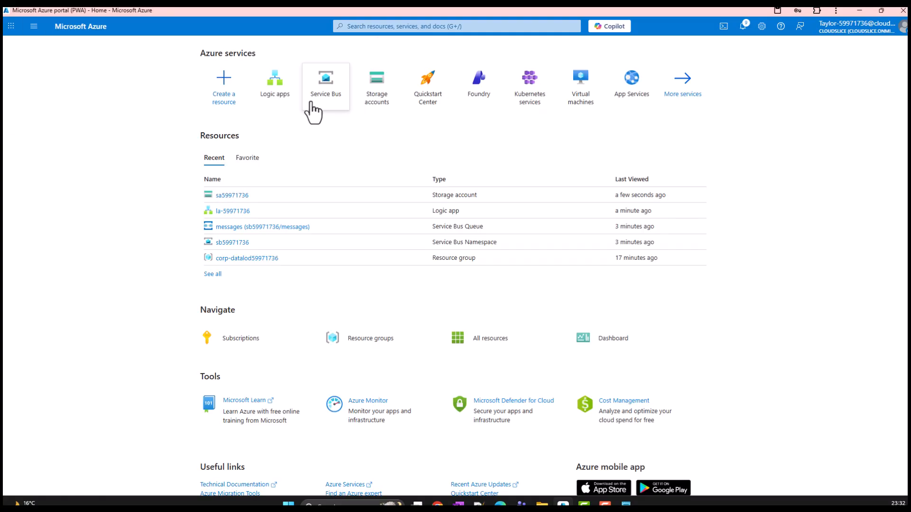
click(325, 104)
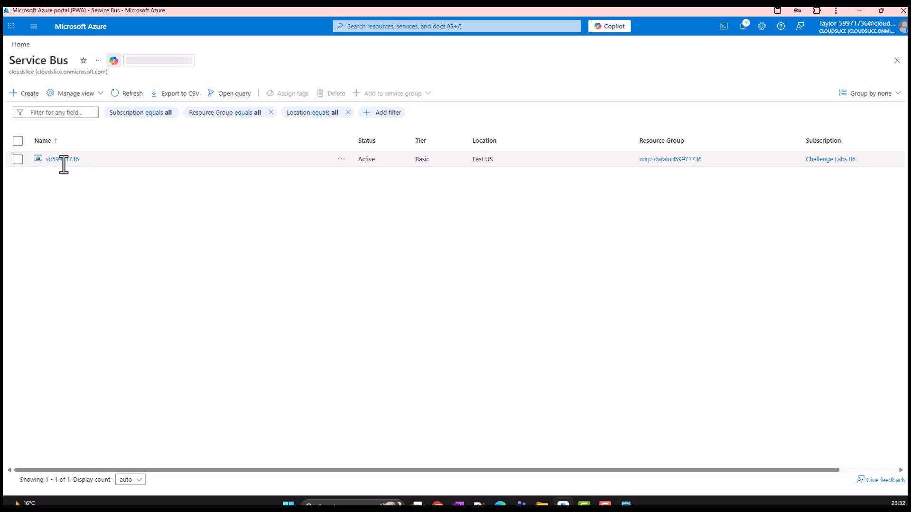
click(62, 159)
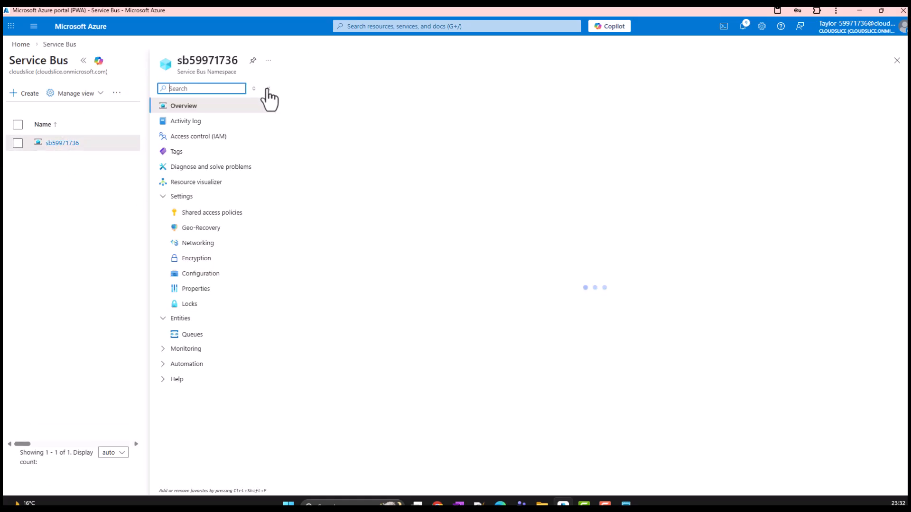
click(192, 335)
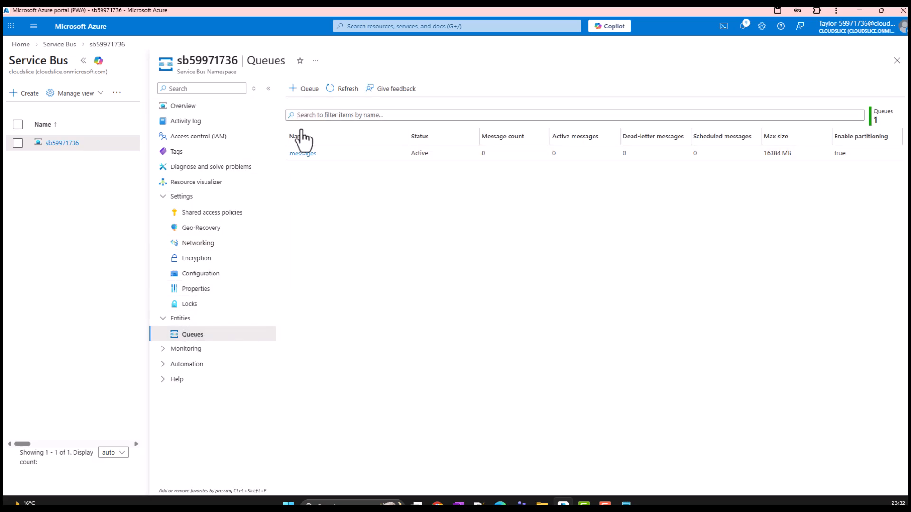
click(303, 154)
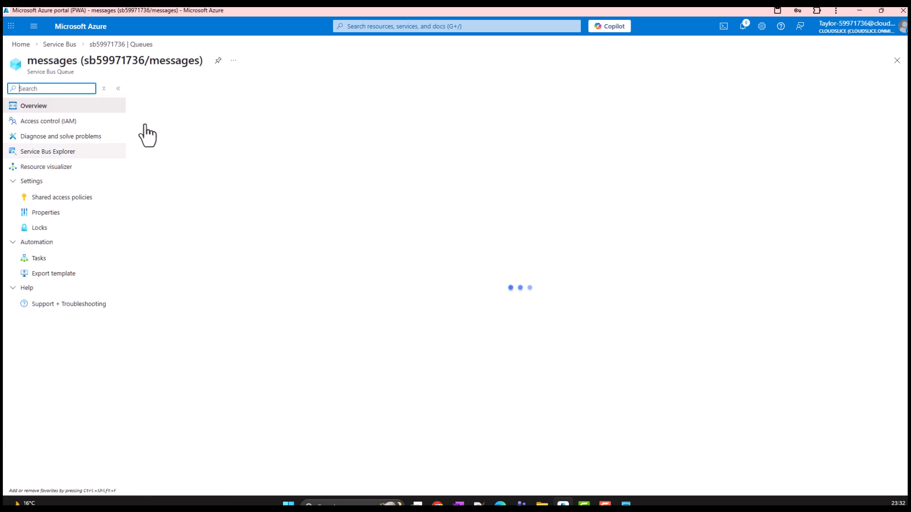
click(14, 149)
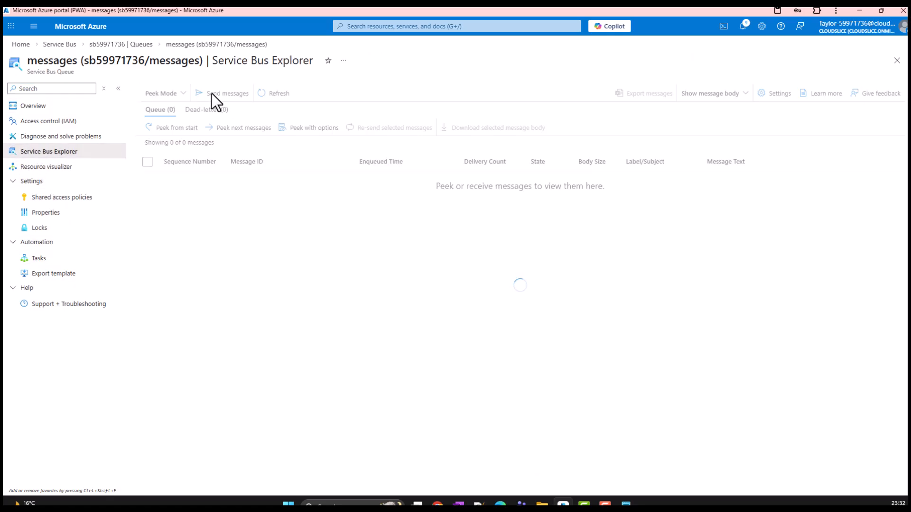
Open the sa59971736 storage account from the portal home and review its blob containers
click(20, 44)
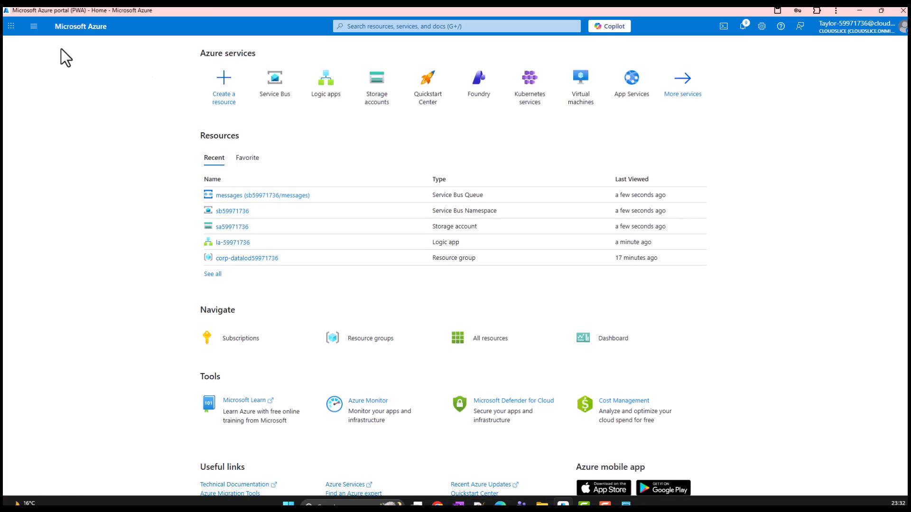
click(376, 101)
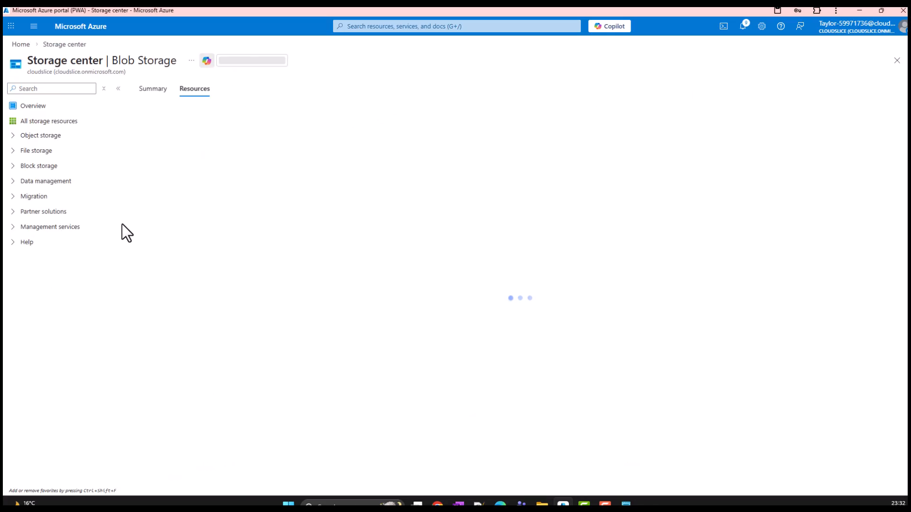
click(17, 151)
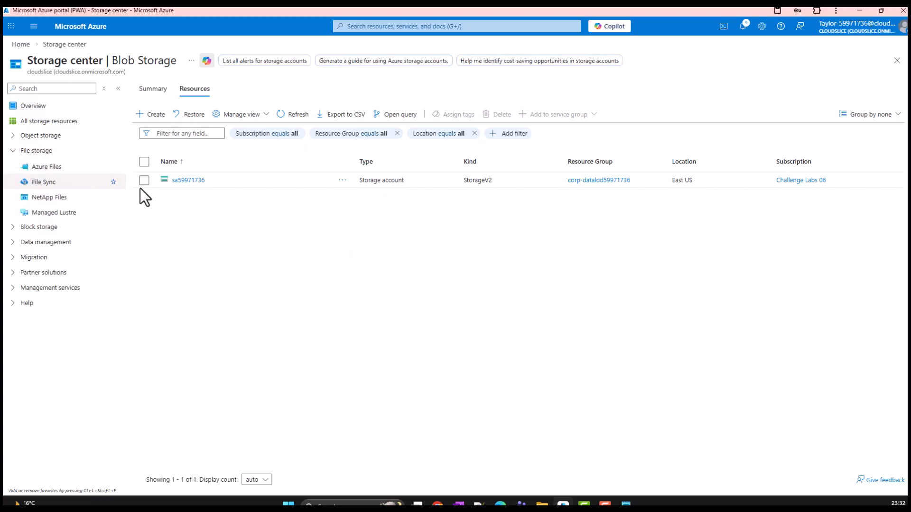
click(189, 181)
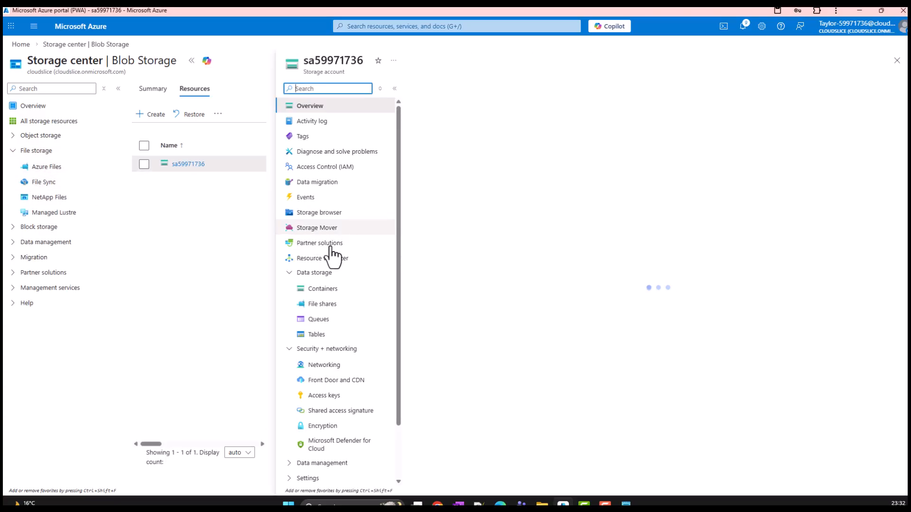
click(324, 289)
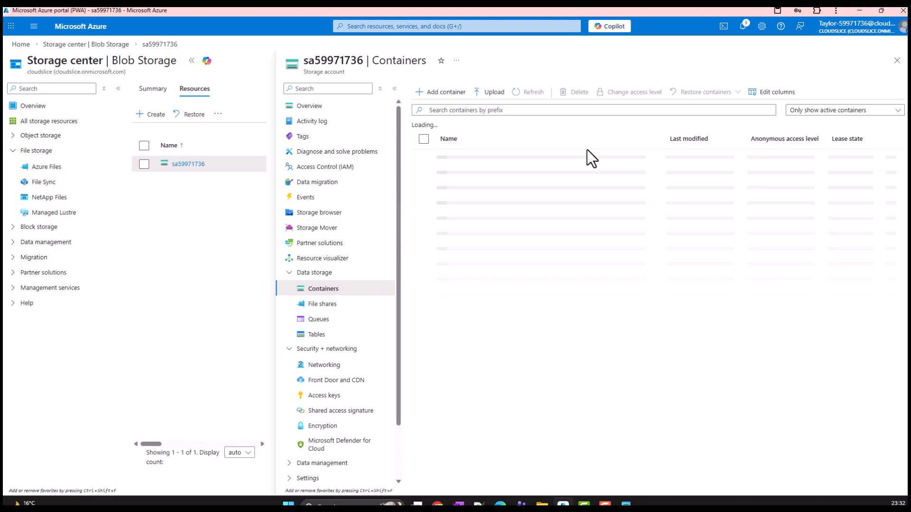
click(472, 174)
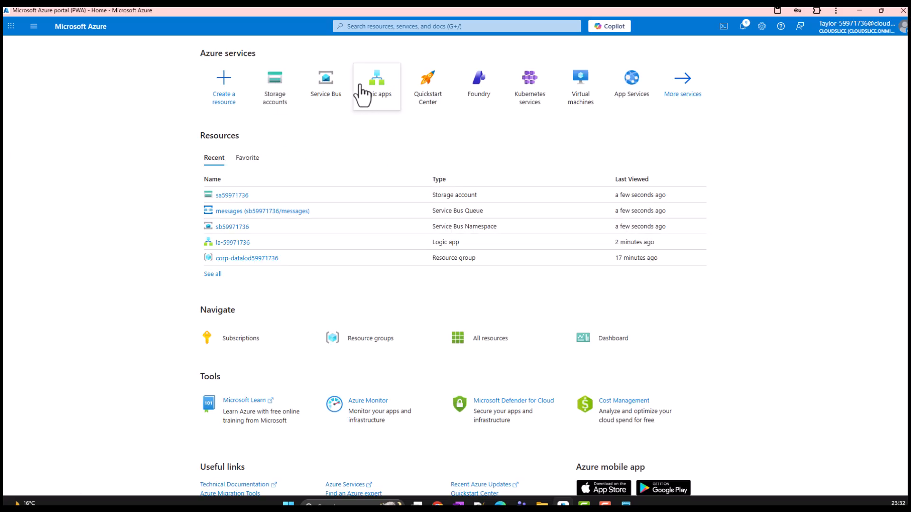
Open the la-59971736 logic app in the designer and review the parameters of the queue trigger and the Create blob (V2) action
click(384, 102)
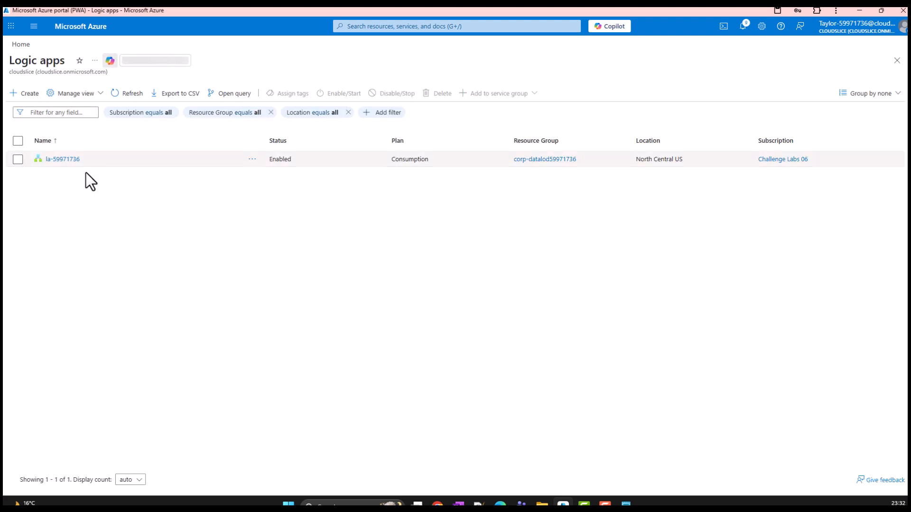
click(66, 160)
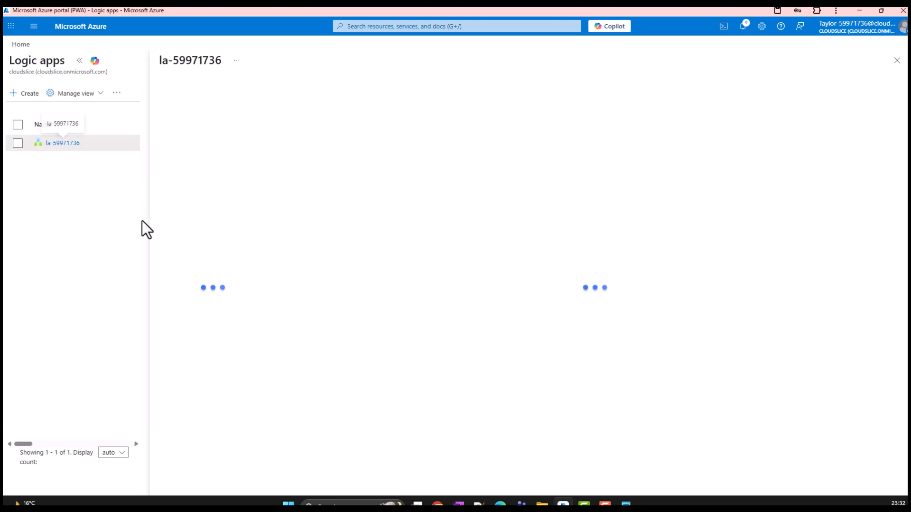
click(207, 213)
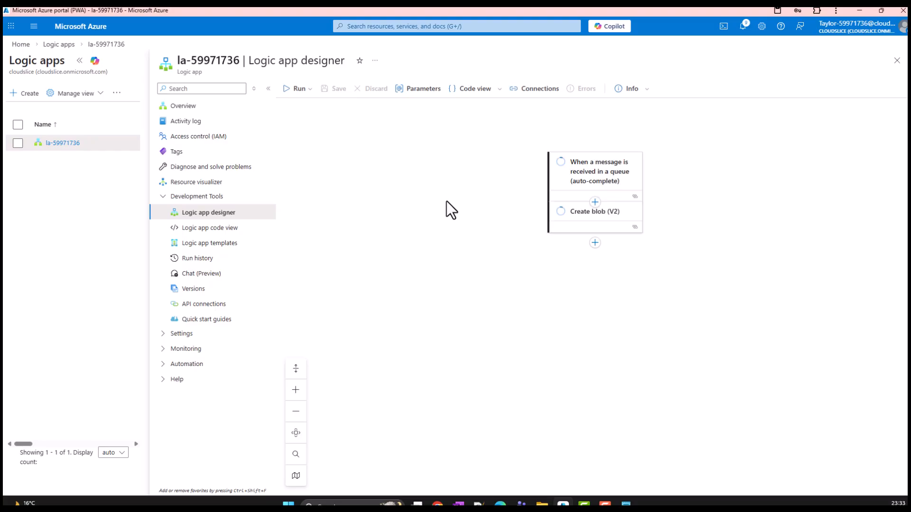
click(604, 189)
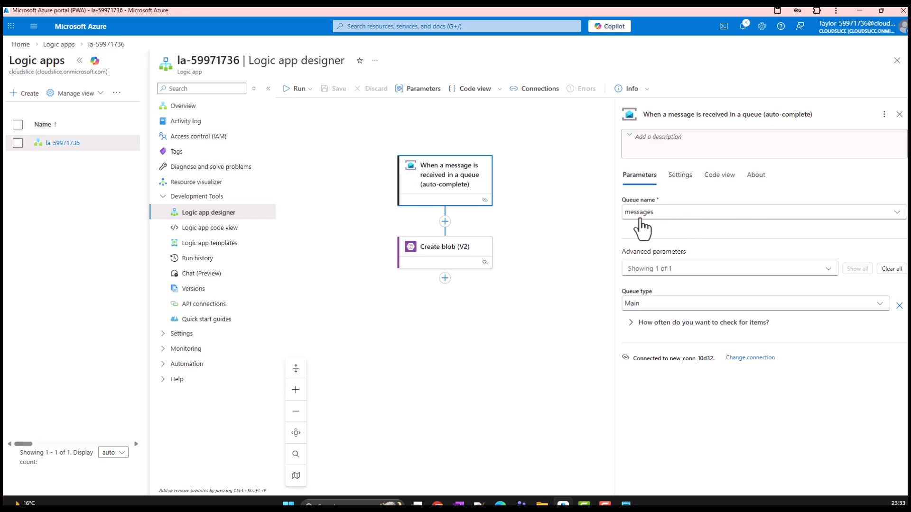
click(440, 256)
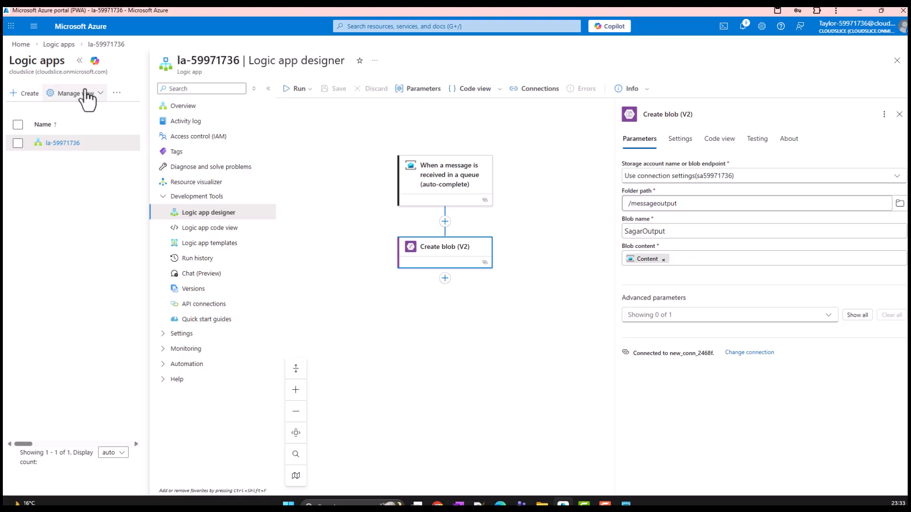
Open the RootManageSharedAccessKey shared access policy of the sb59971736 Service Bus namespace
click(20, 44)
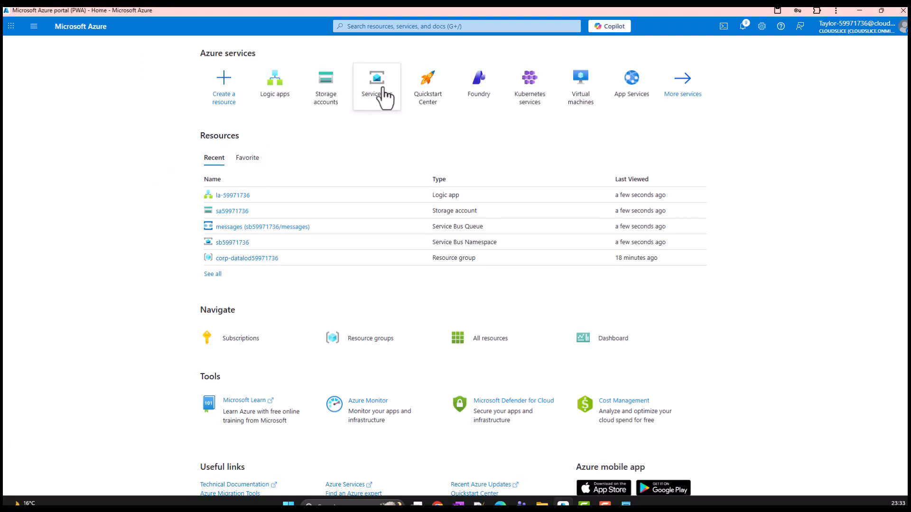
click(383, 90)
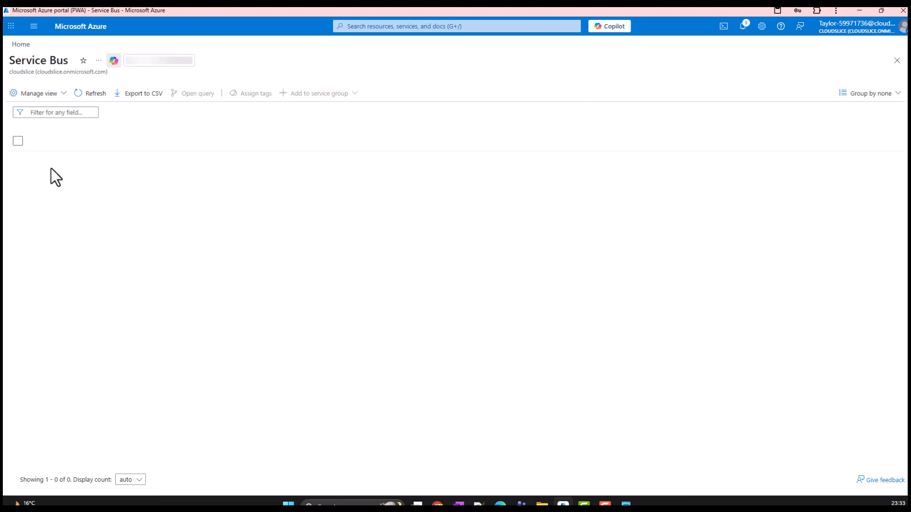
click(61, 161)
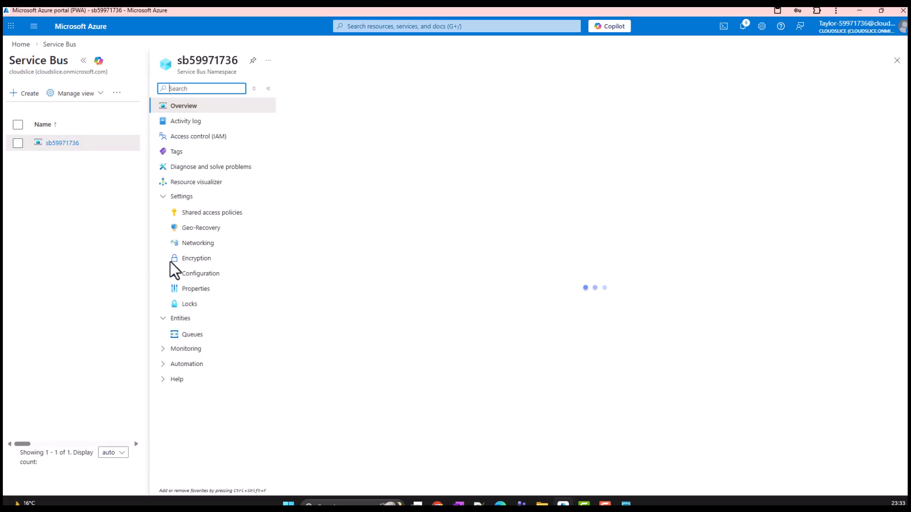
click(212, 212)
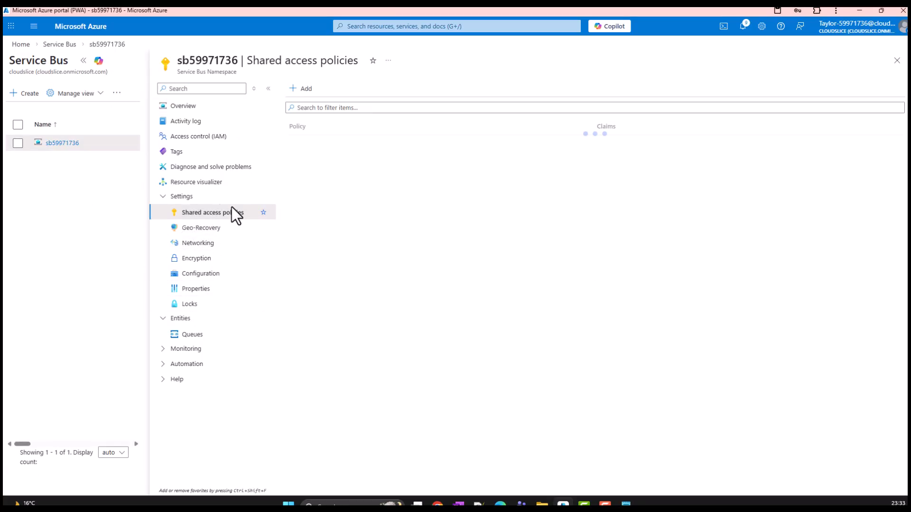
click(336, 143)
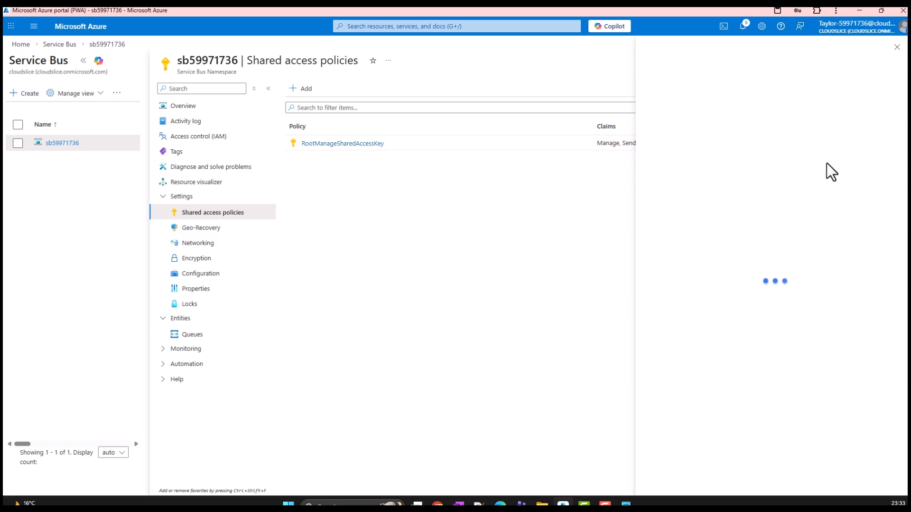